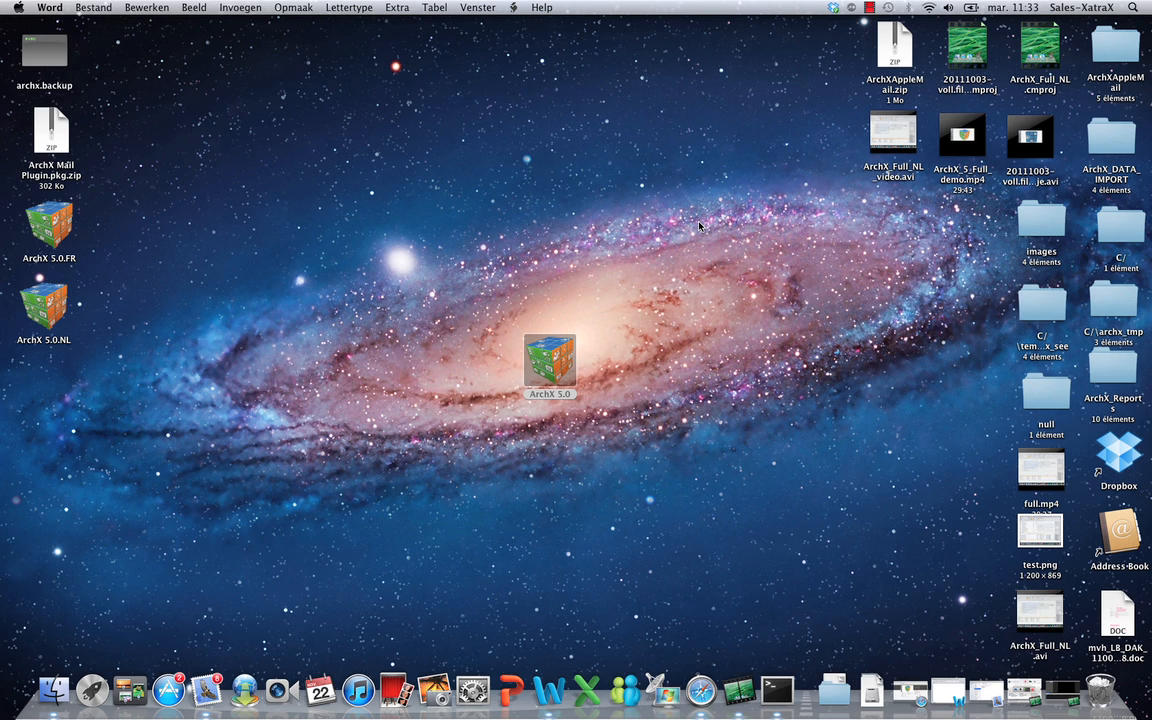
Launch ArchX 5.0 from its desktop icon to reach the pre-filled login dialog.
double_click(552, 366)
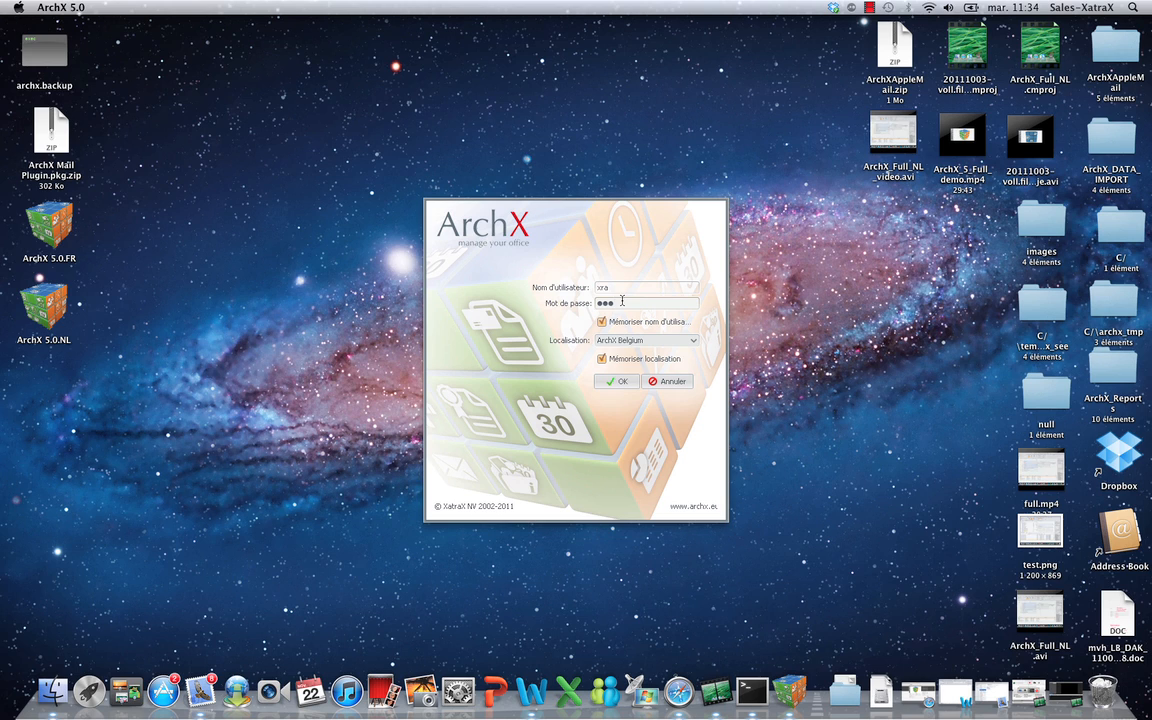
Sign in, maximize the window, and browse the Contacts, Agenda, Timesheet and Projet ribbon sections.
left_click(619, 381)
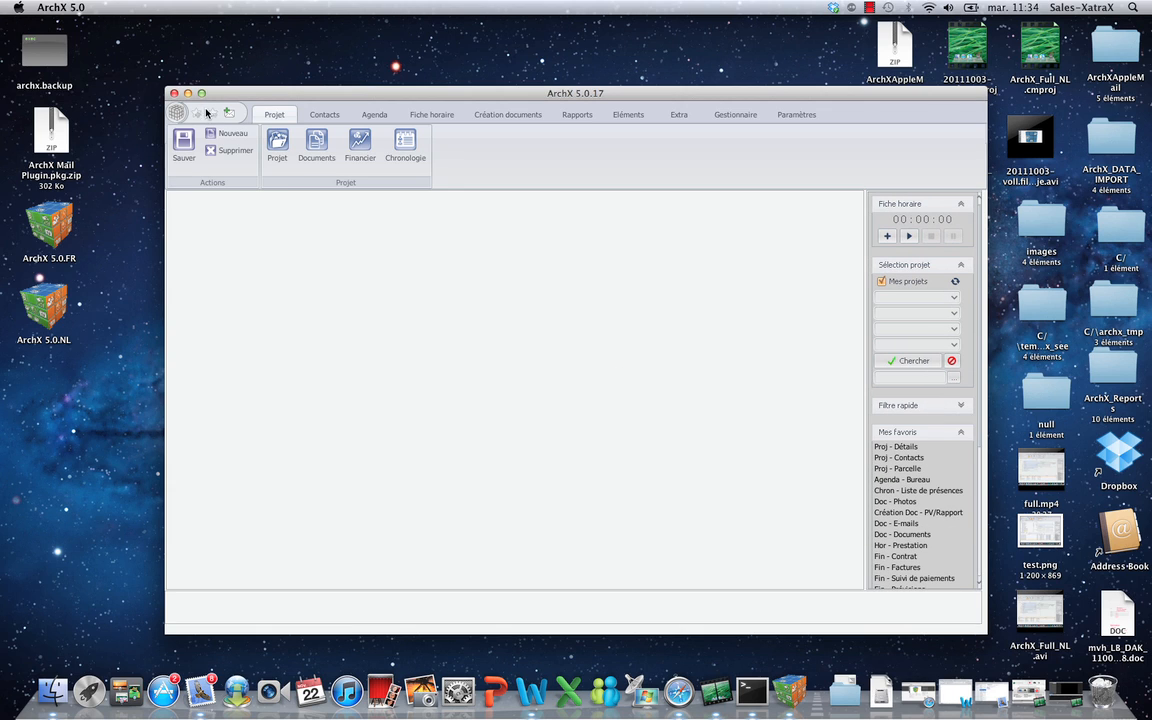
left_click(201, 93)
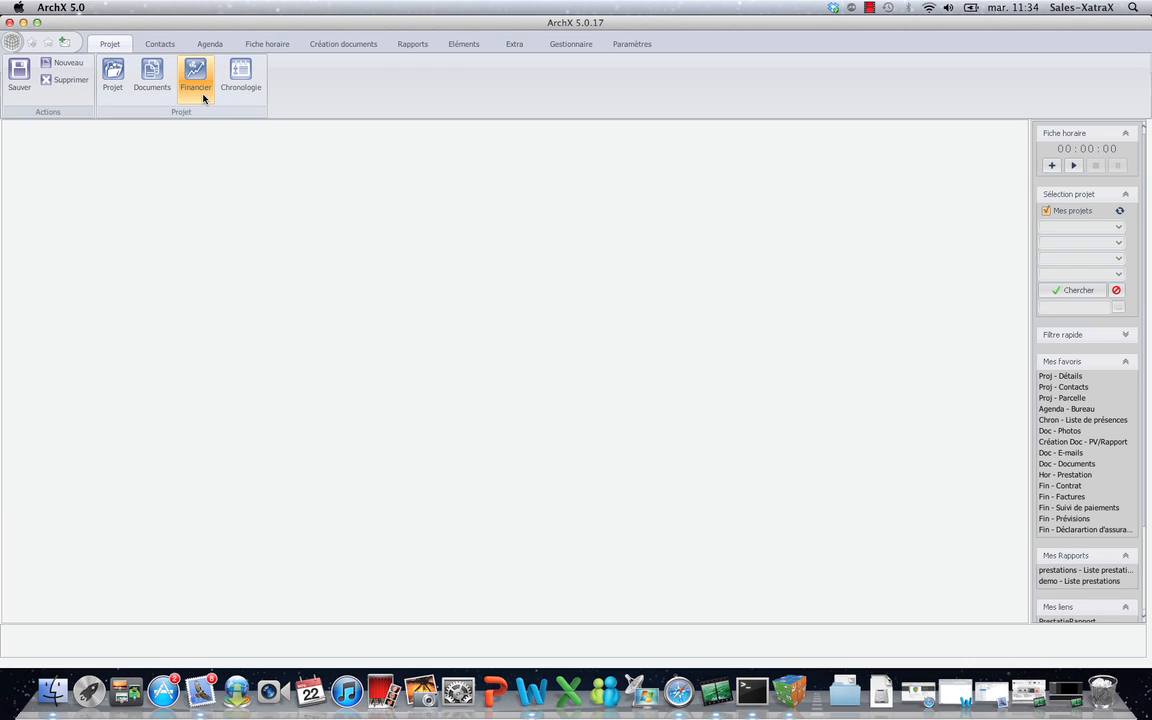
left_click(161, 44)
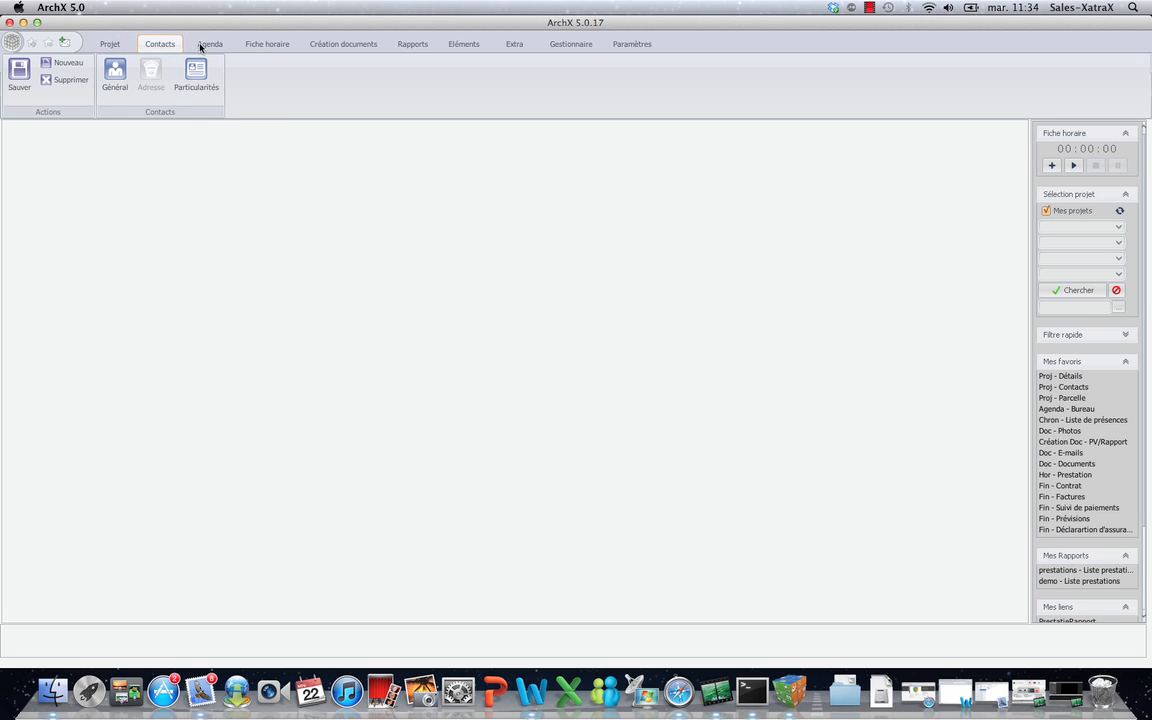
left_click(208, 44)
left_click(260, 44)
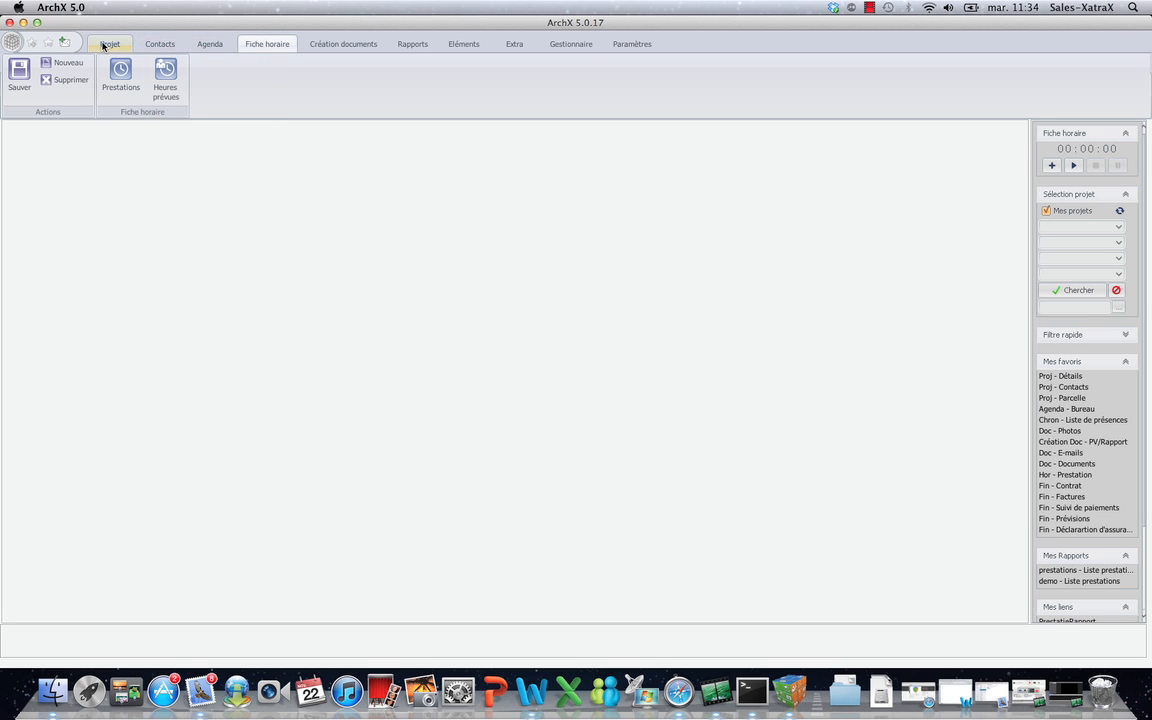
left_click(110, 44)
left_click(160, 44)
left_click(207, 44)
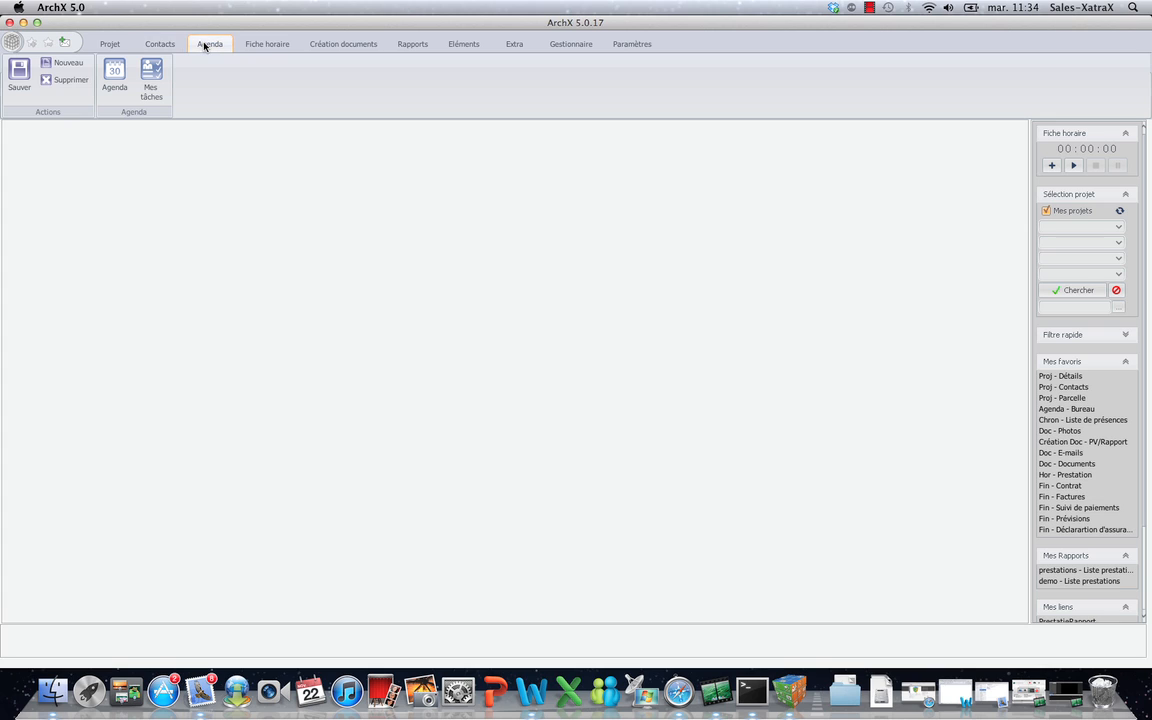
left_click(110, 44)
Open the Contacts Général form with its empty contact list.
left_click(114, 70)
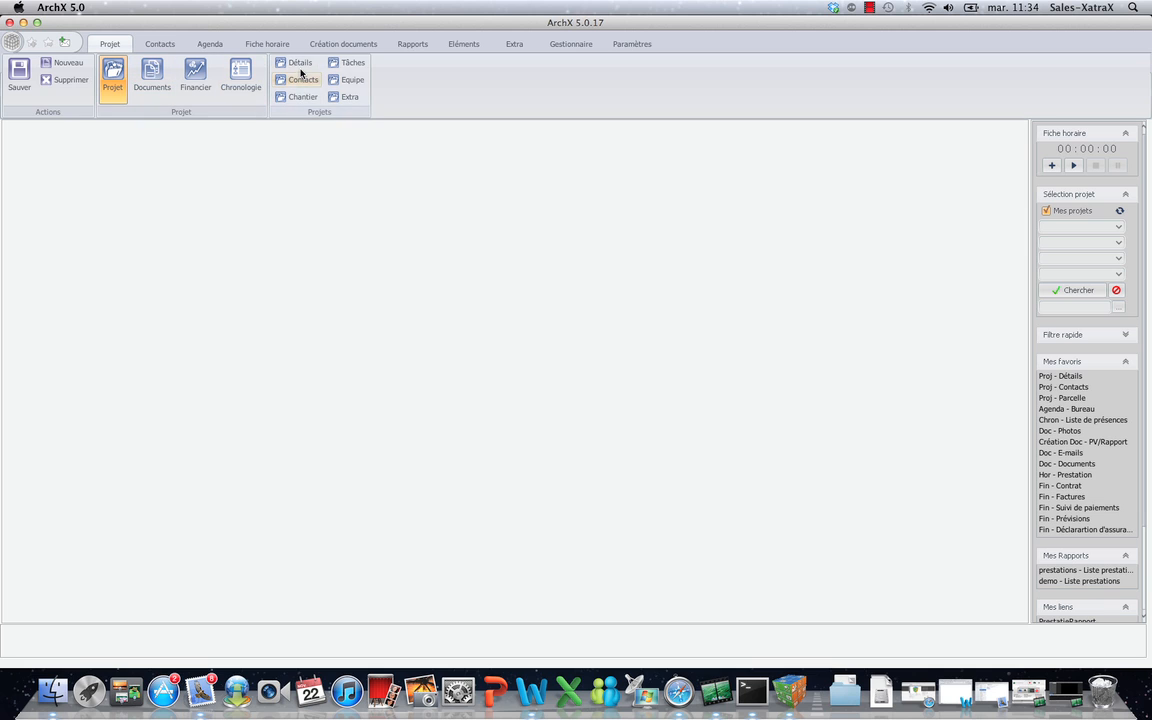
left_click(160, 44)
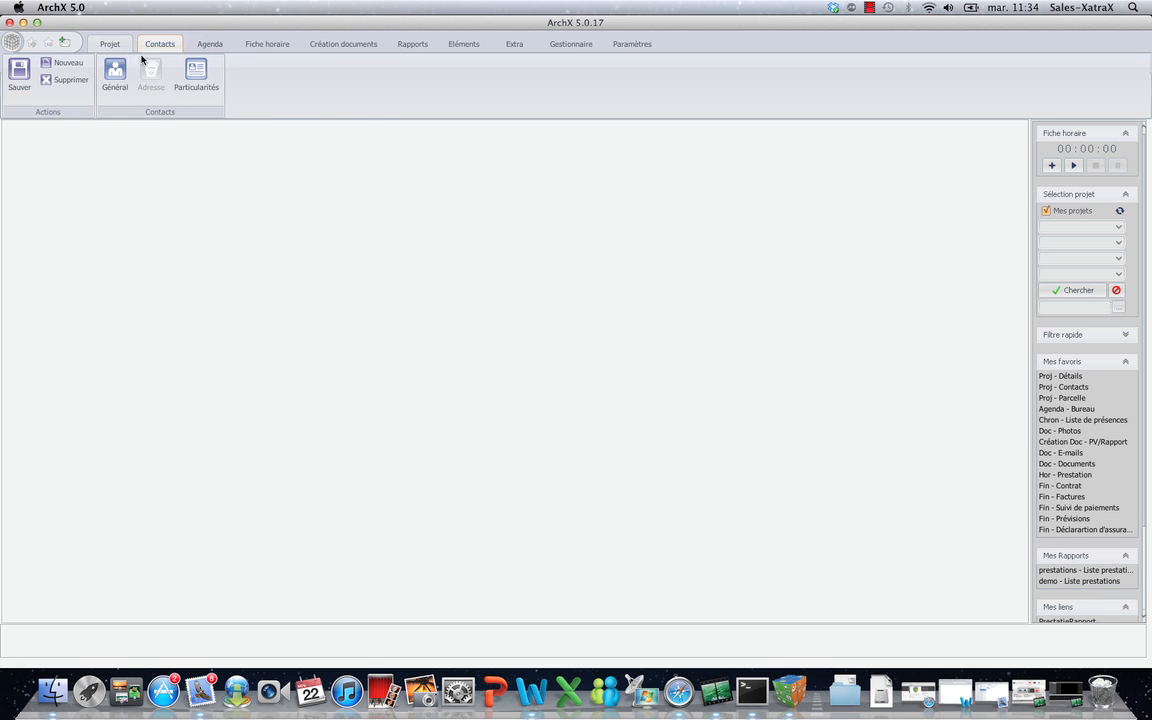
left_click(114, 74)
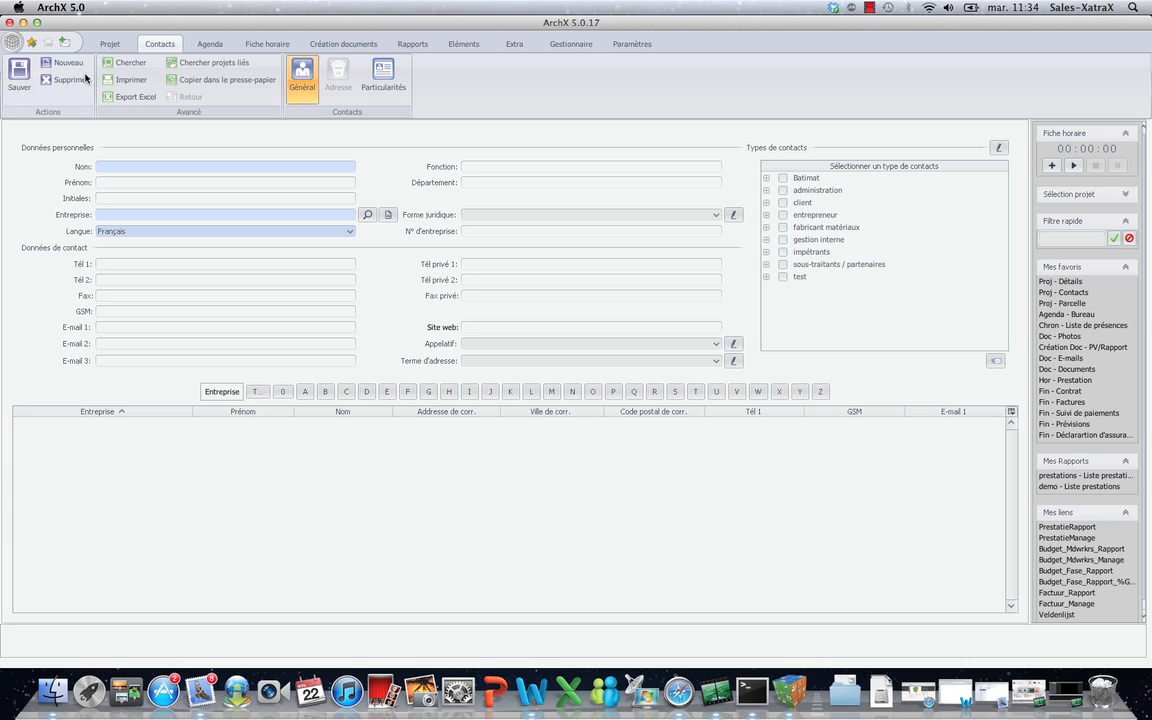
Show the Projet Détails form alongside the list of nine existing projects.
left_click(135, 63)
left_click(1075, 194)
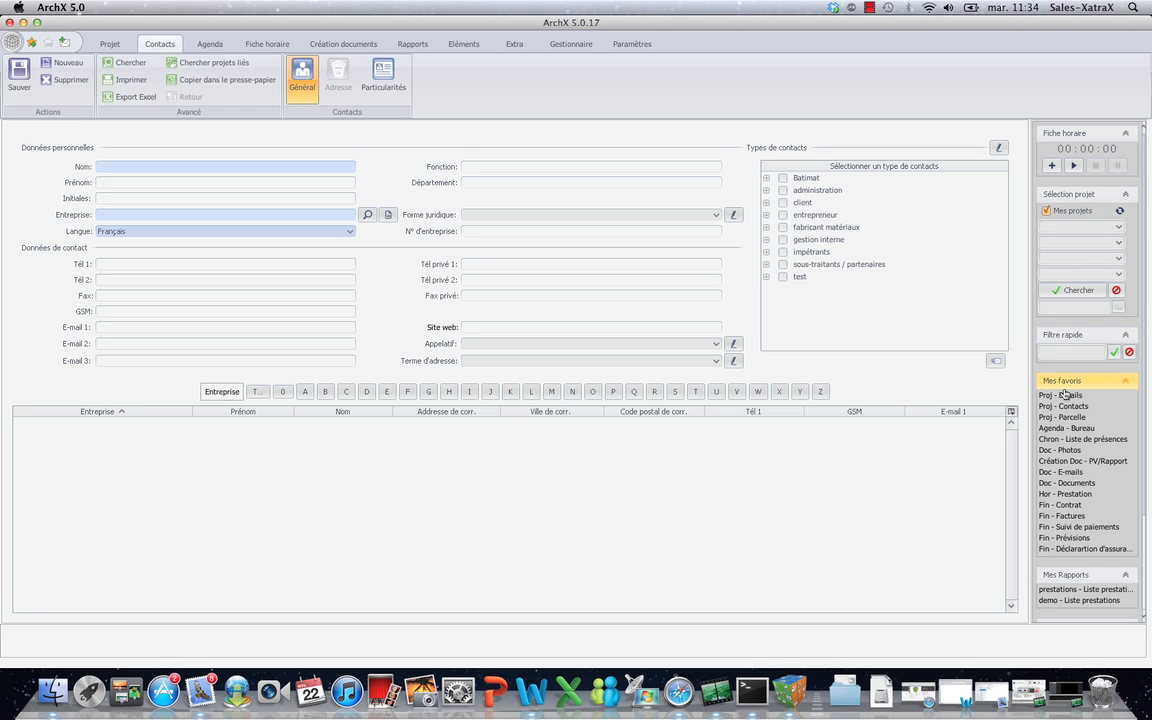
left_click(125, 43)
left_click(297, 63)
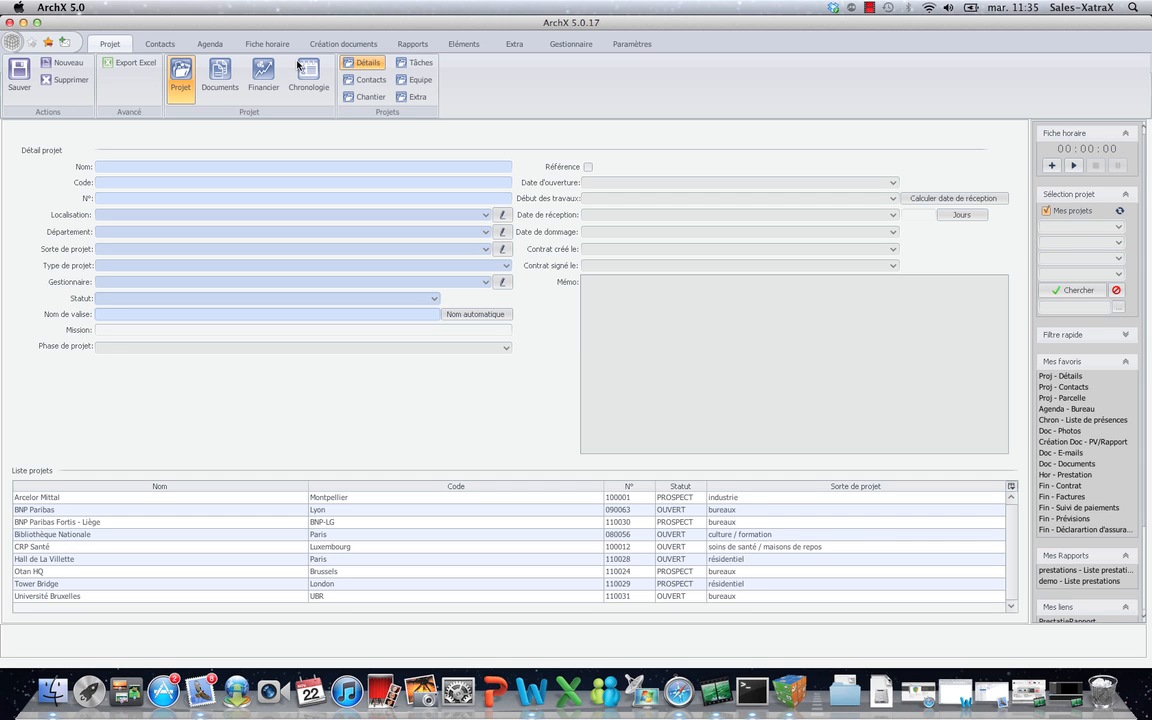
Start project BNP Parias Fortis Bruxelles (BNP-BXL): location ArchX Belgium, kind bureaux, automatic name, mission entered.
left_click(64, 64)
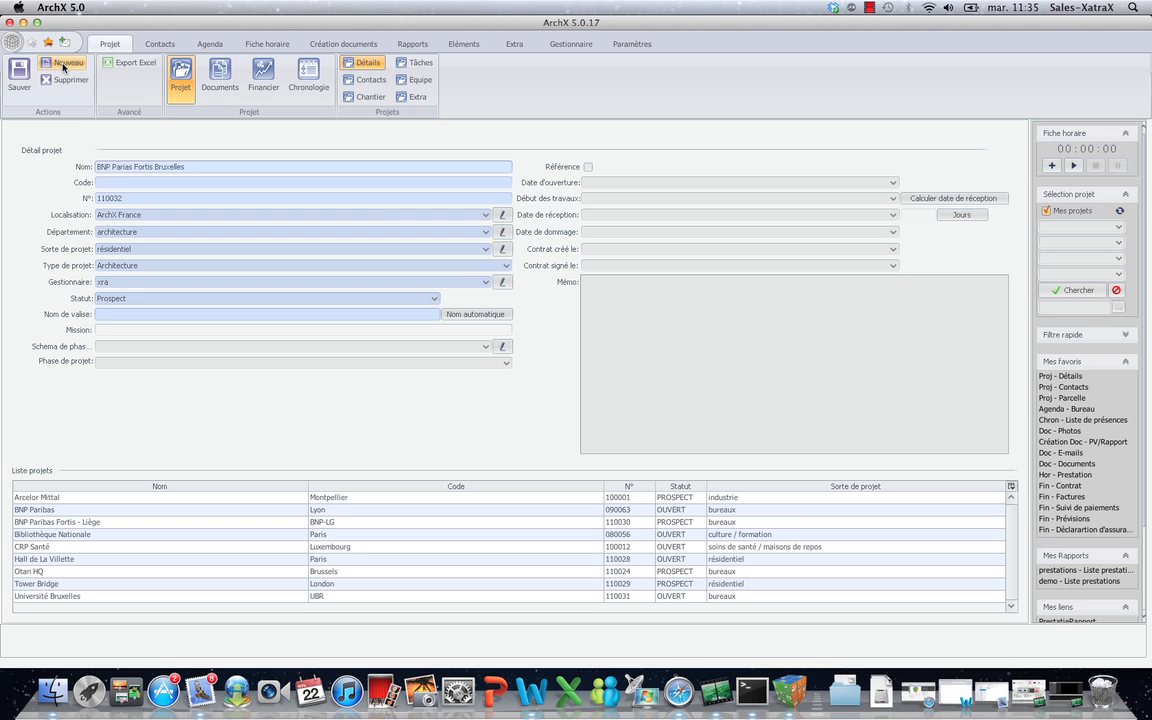
key("Tab")
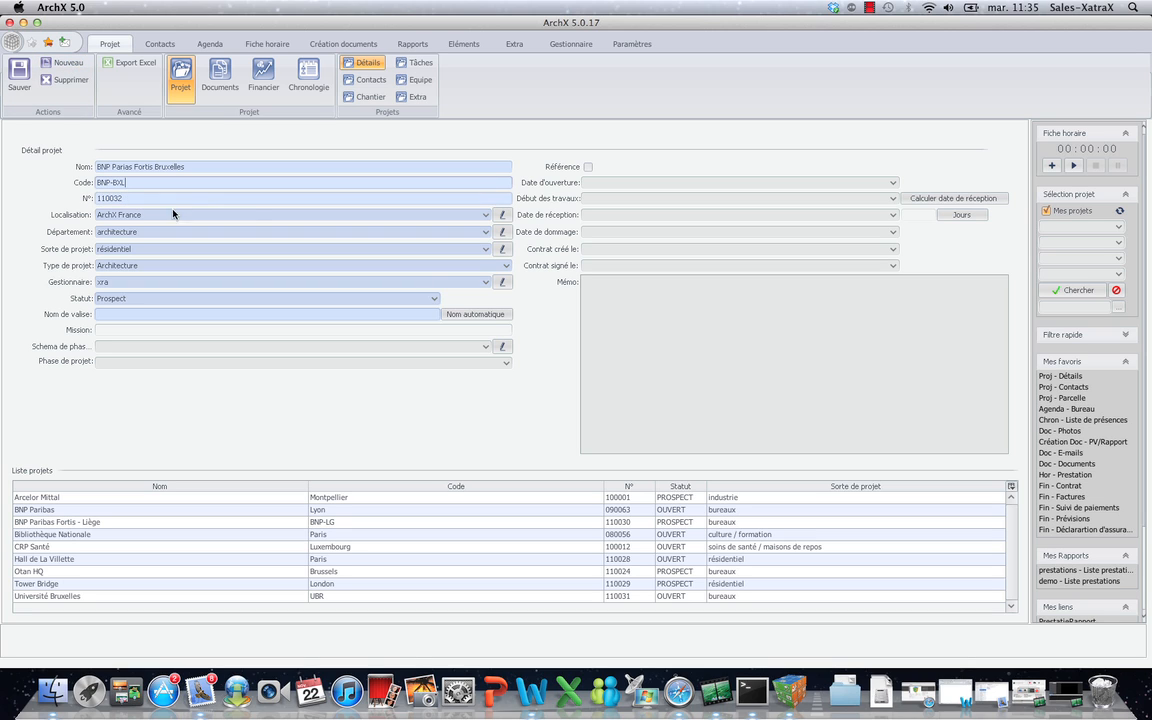
left_click(484, 215)
left_click(459, 245)
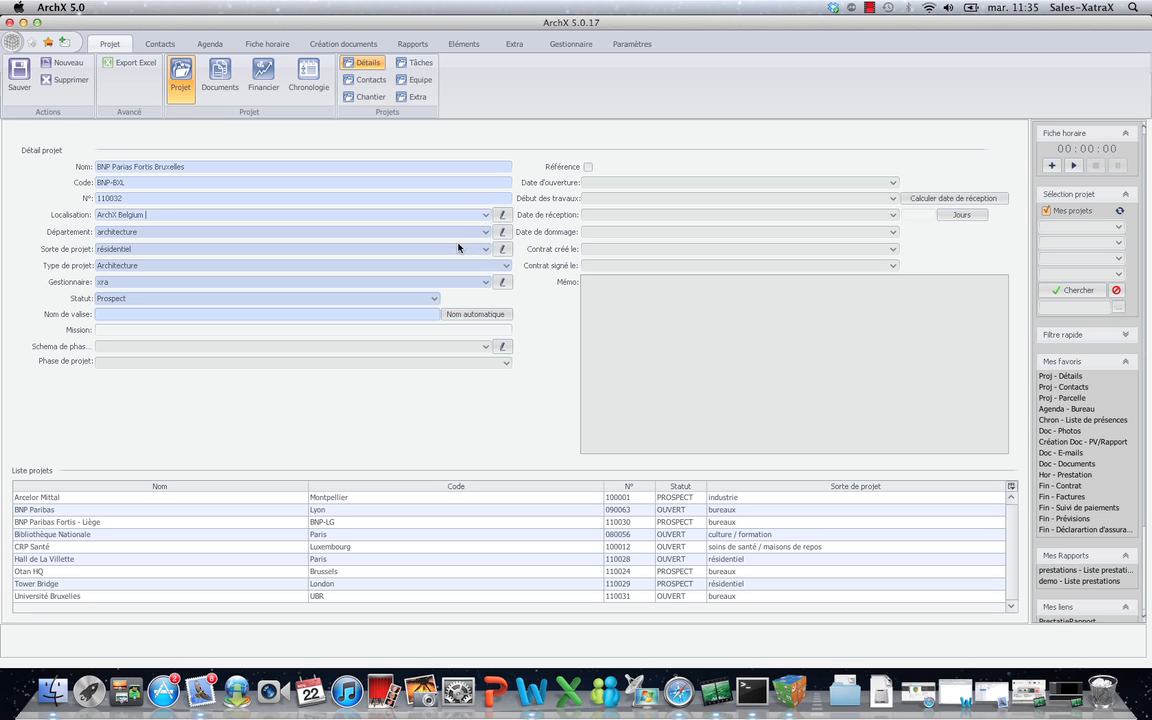
left_click(460, 249)
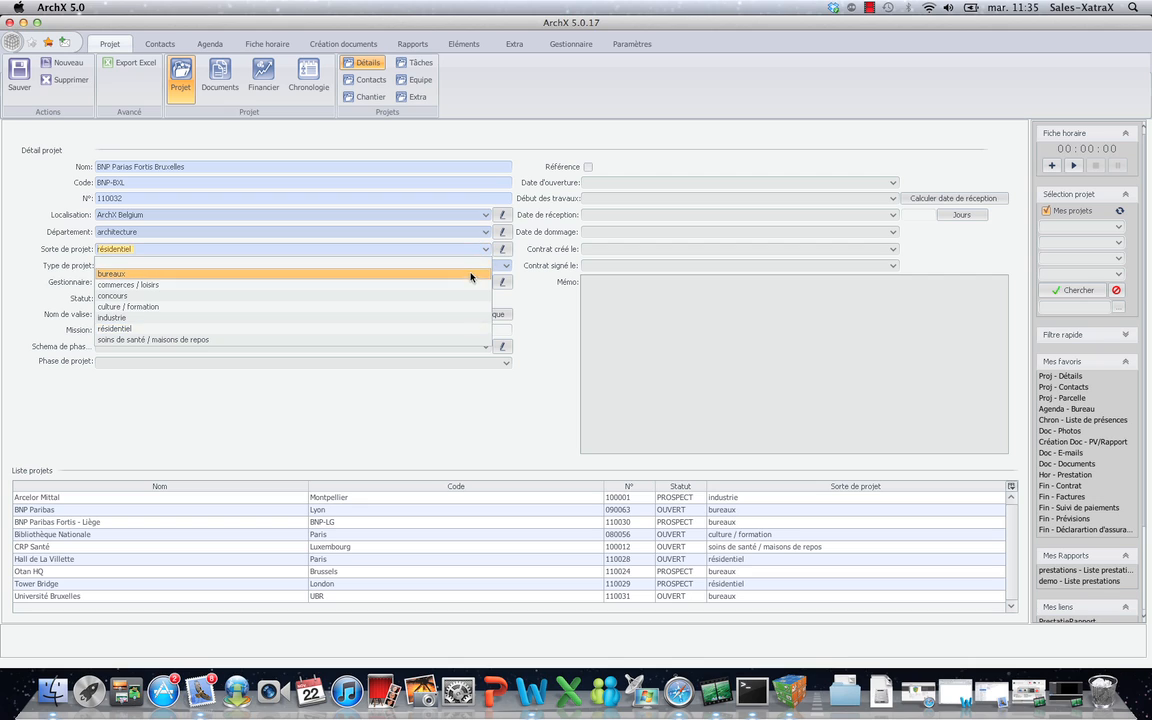
left_click(471, 274)
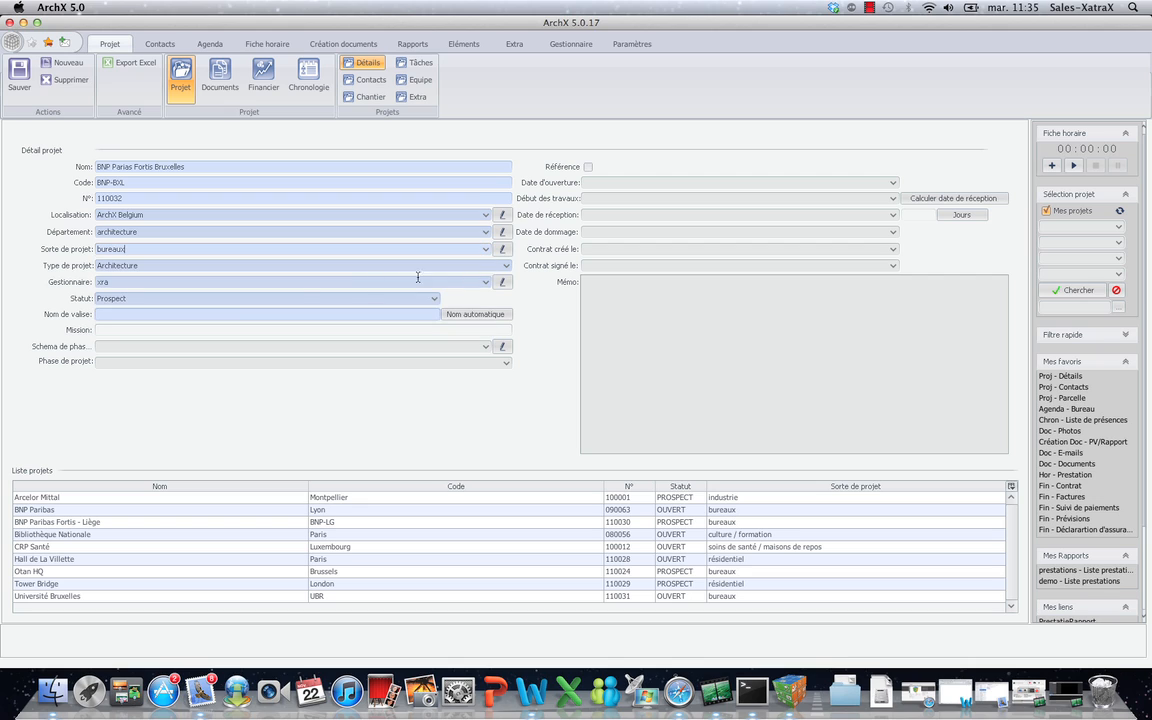
left_click(474, 314)
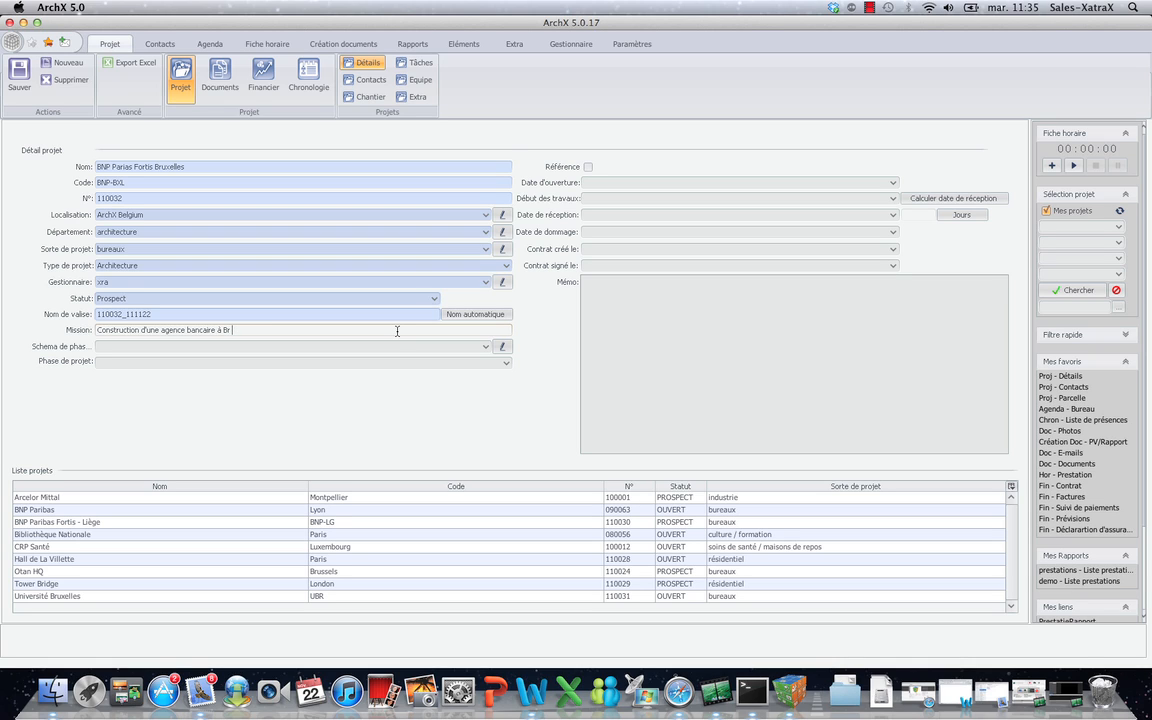
type("les")
Choose the Belgique - architecte phase scheme, phase avant-projet, and save the project.
left_click(455, 346)
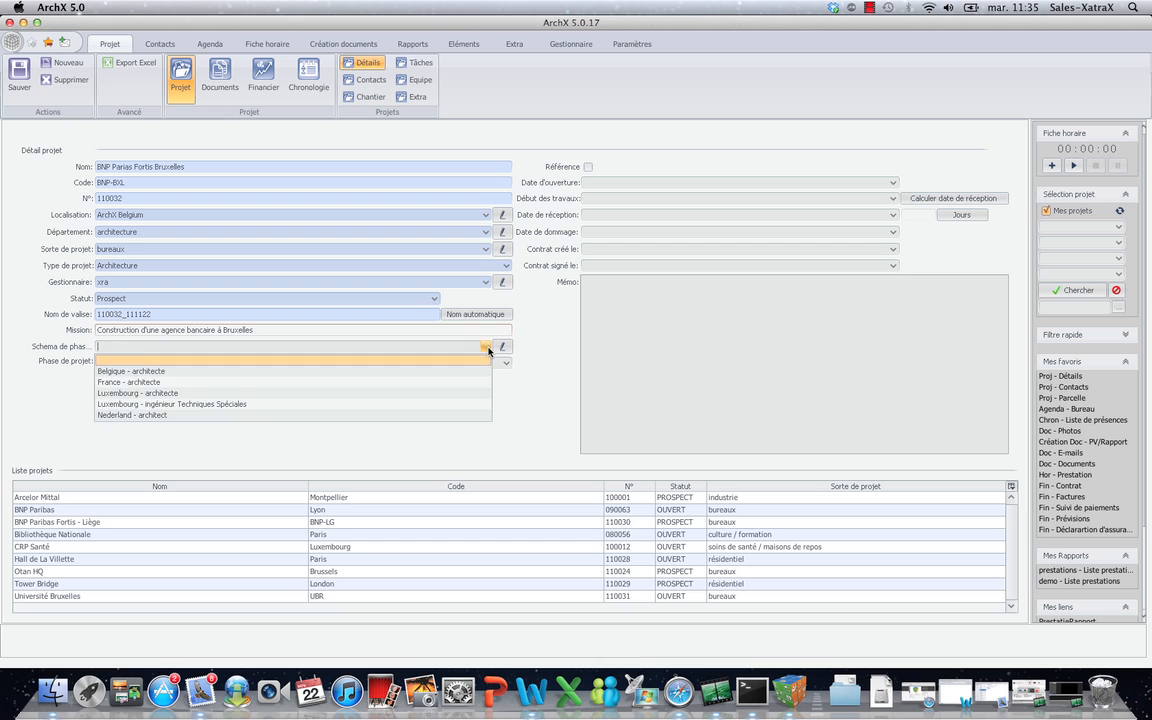
left_click(465, 371)
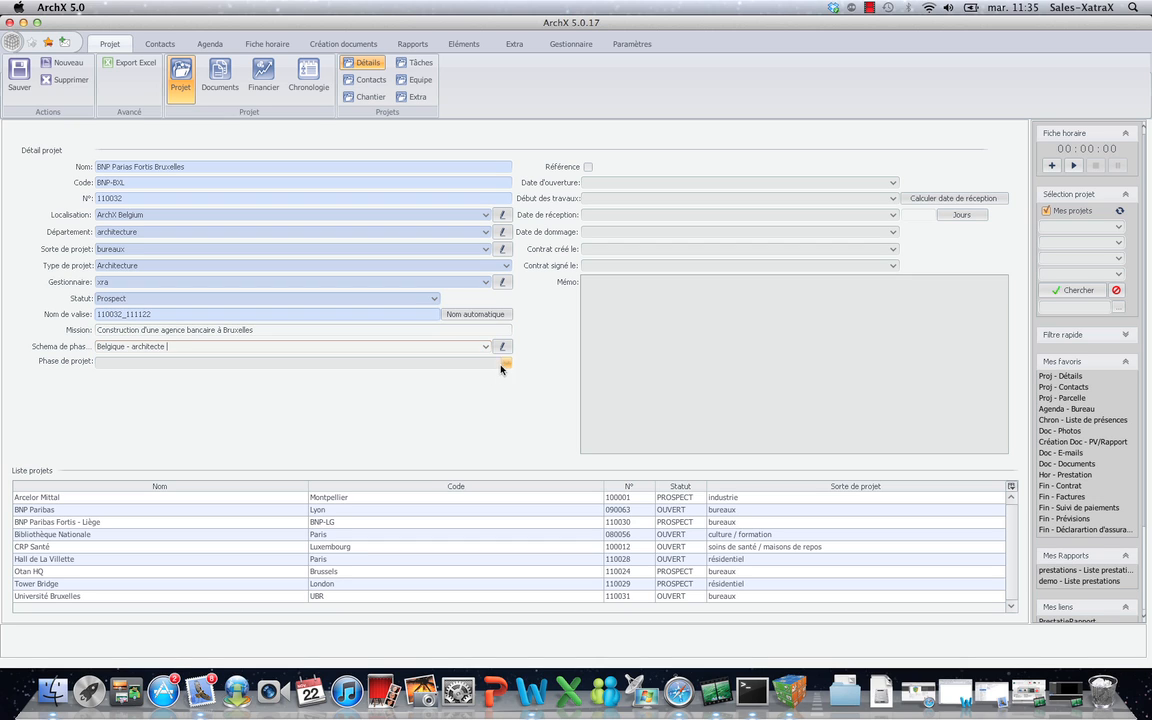
left_click(480, 362)
left_click(475, 398)
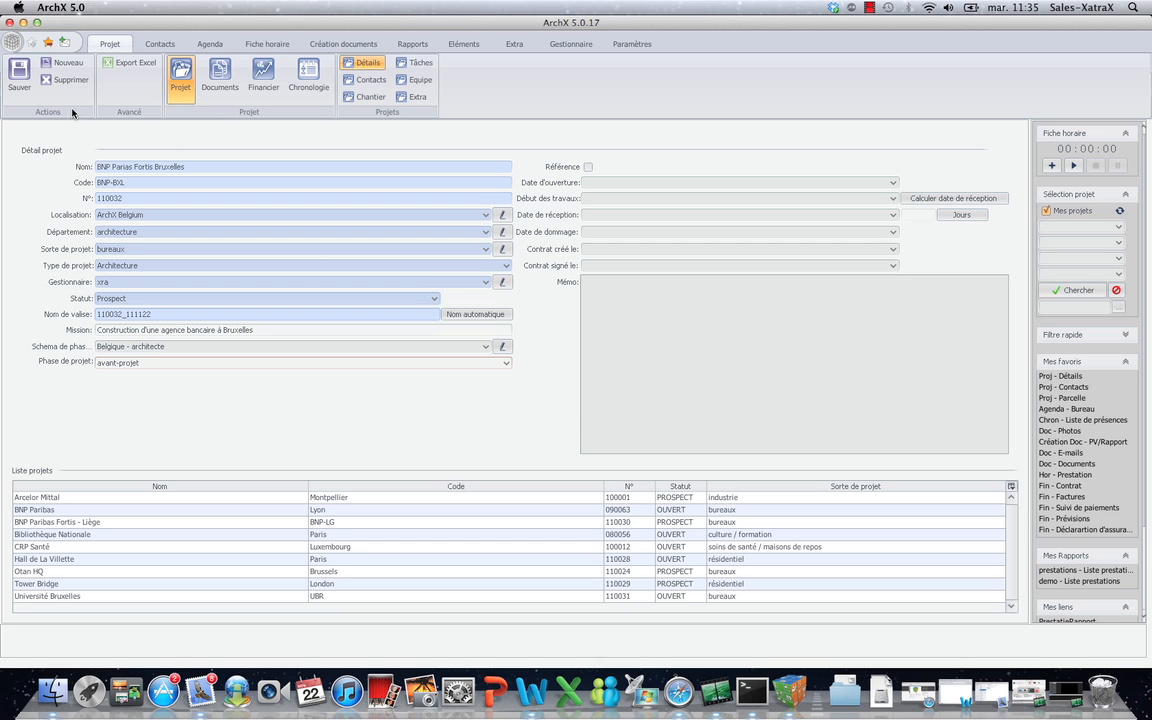
left_click(19, 72)
left_click(547, 363)
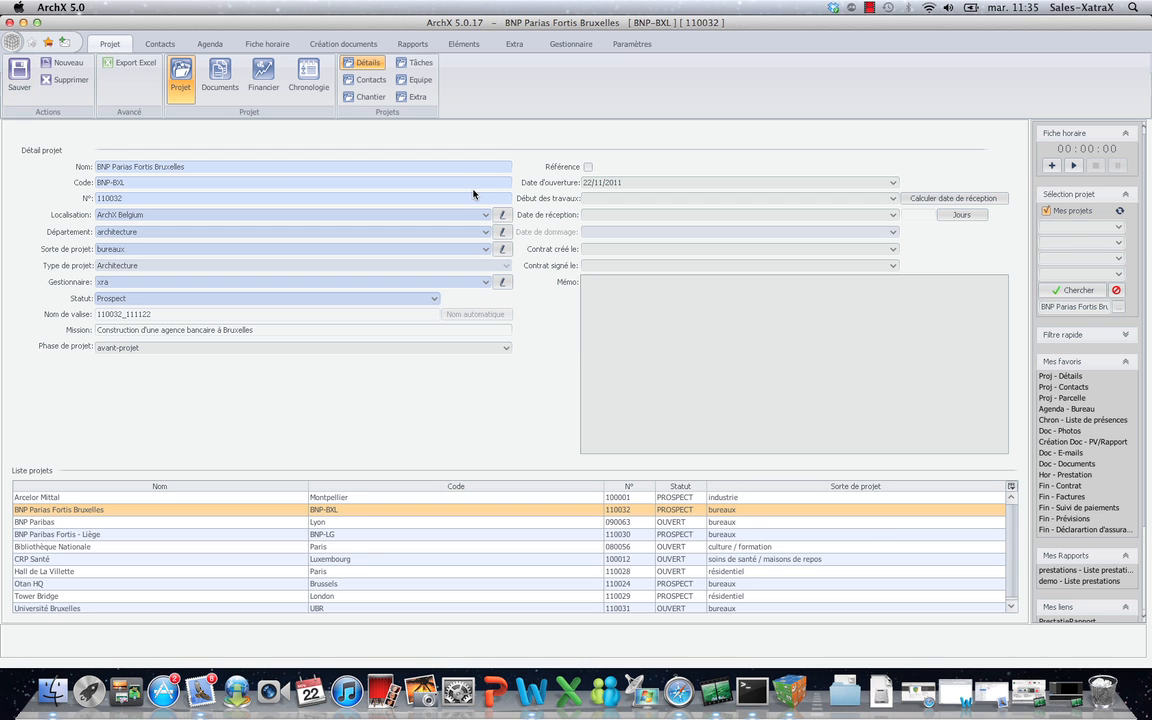
Add a BNP Paribas contact to the project as Maître d'ouvrage.
left_click(368, 81)
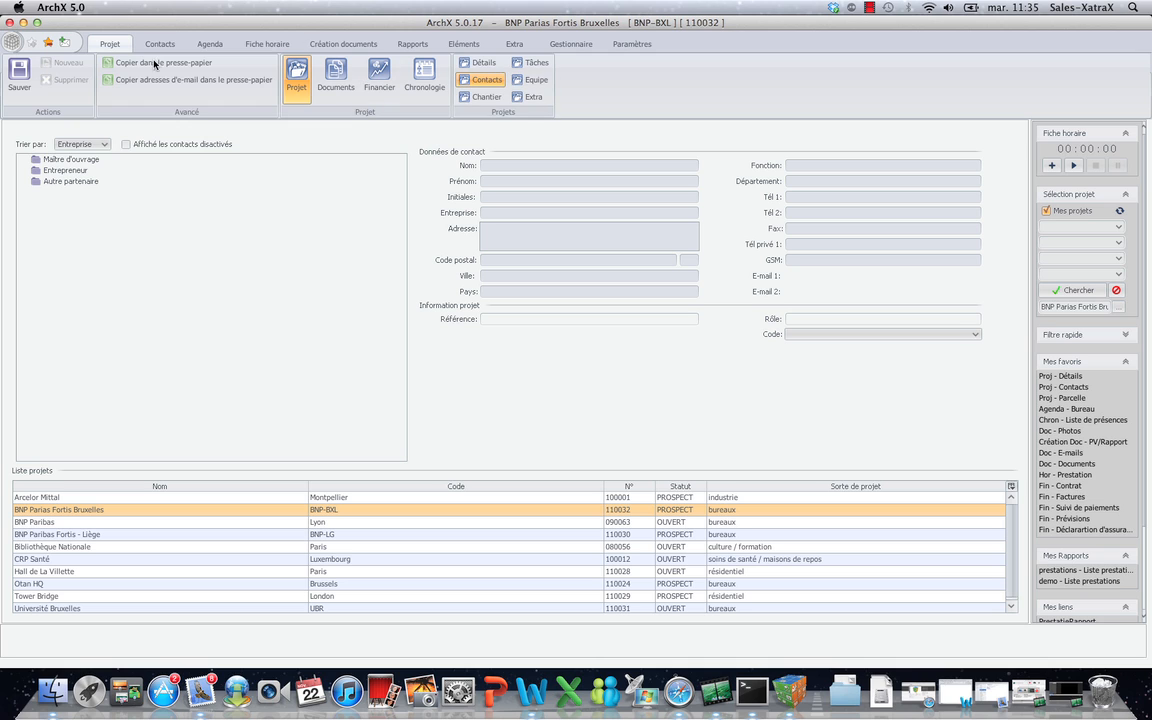
left_click(72, 159)
right_click(80, 156)
left_click(118, 170)
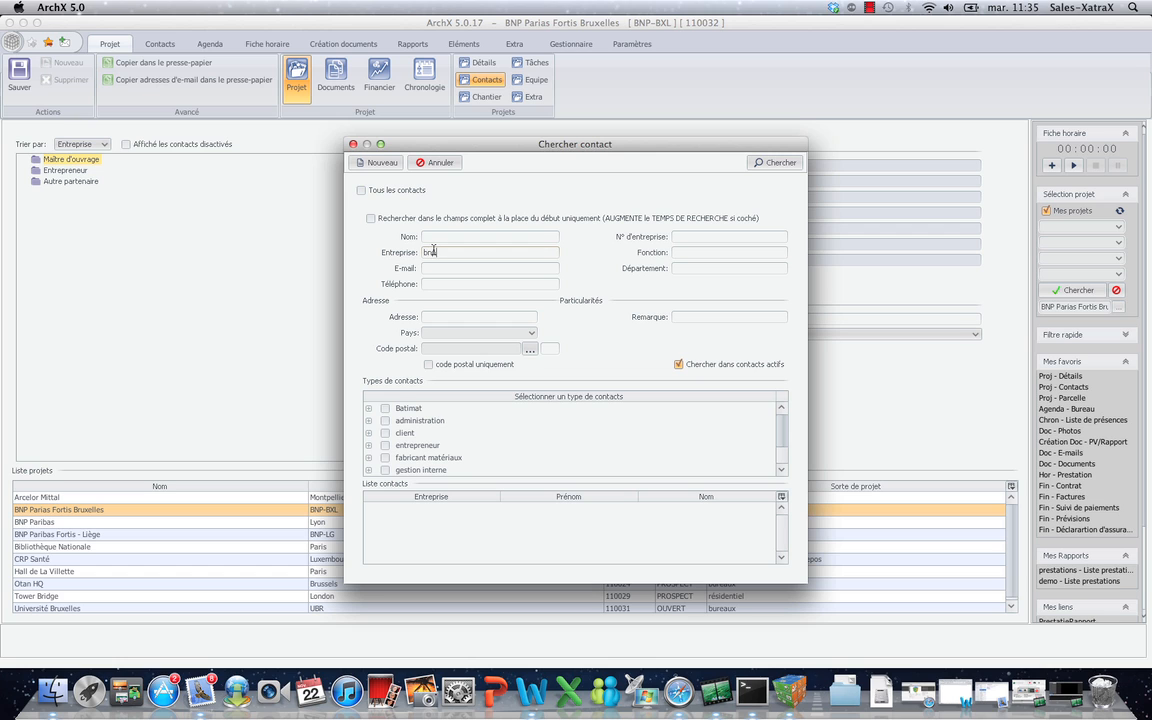
left_click(760, 163)
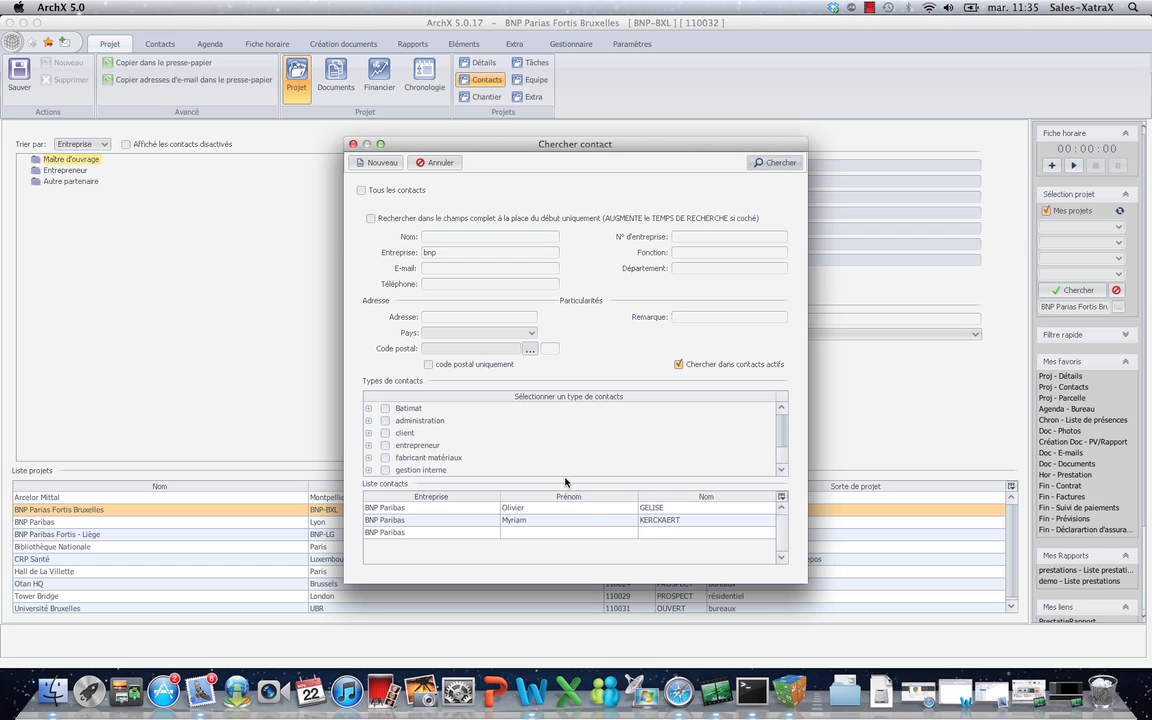
left_click(613, 520)
double_click(630, 522)
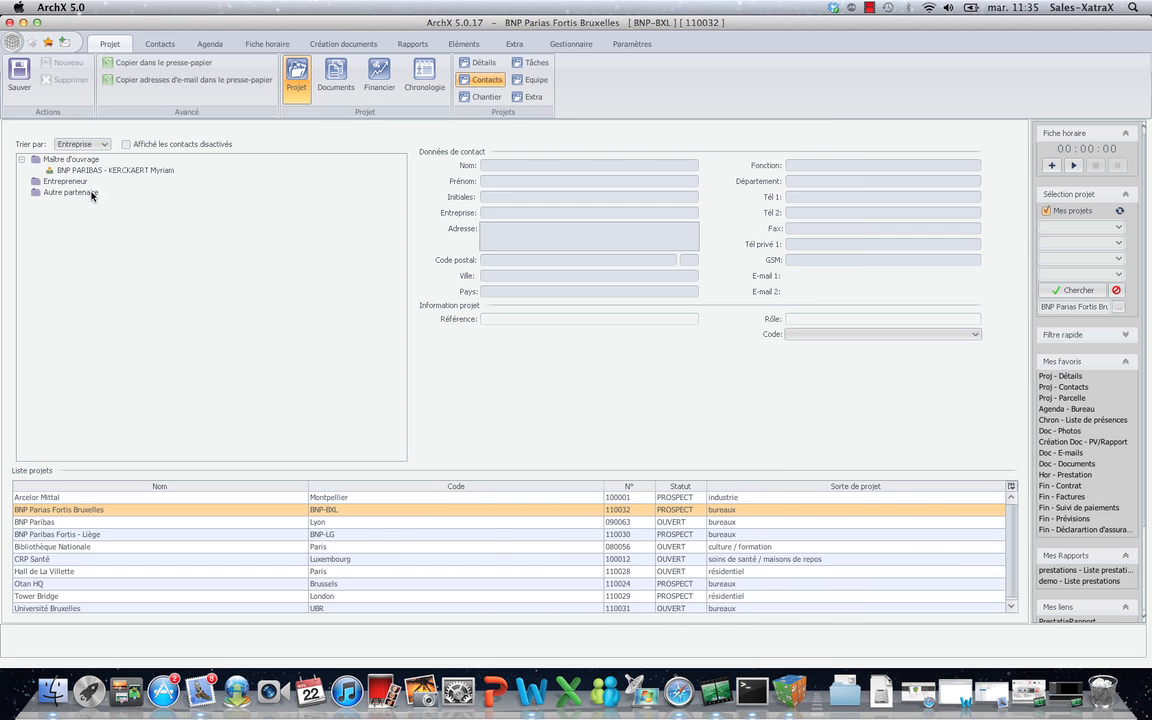
Add the Bidelec contact to the project as Entrepreneur.
right_click(76, 183)
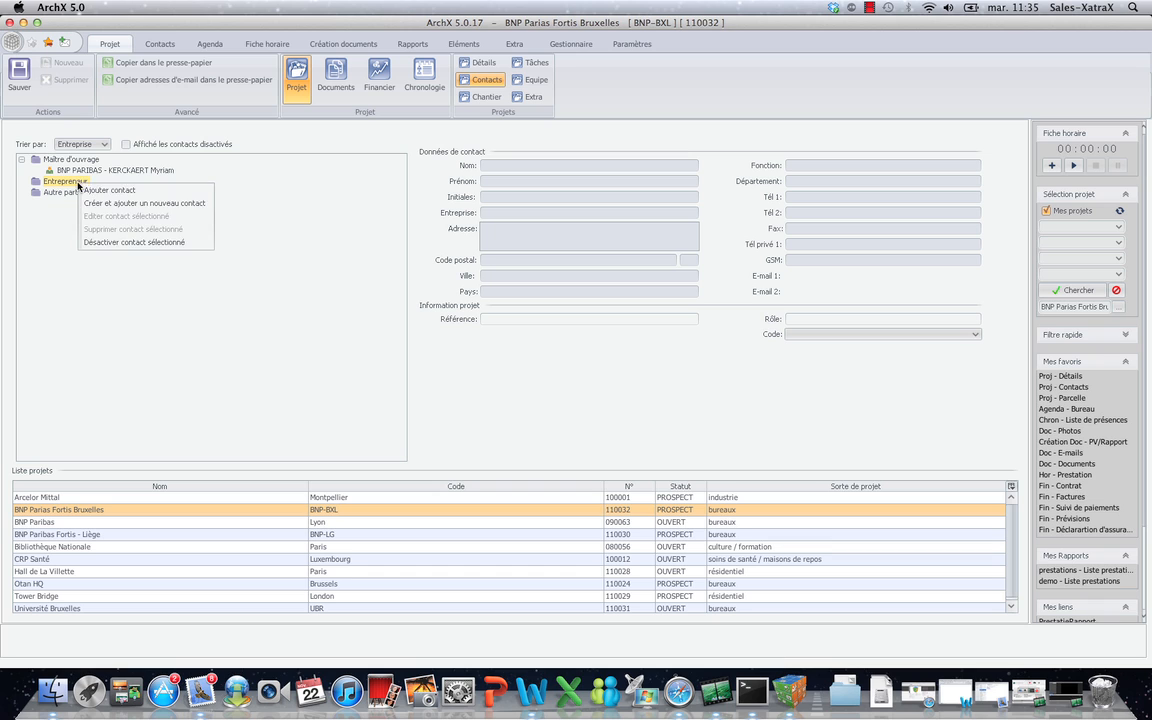
left_click(101, 191)
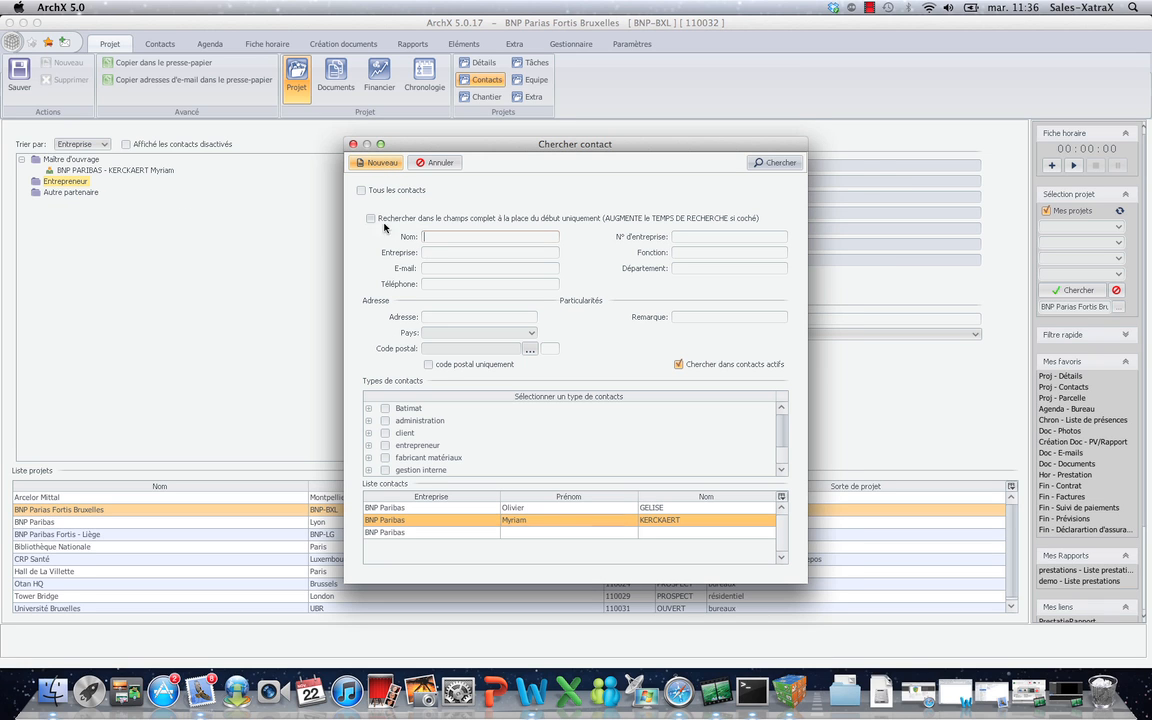
left_click(384, 446)
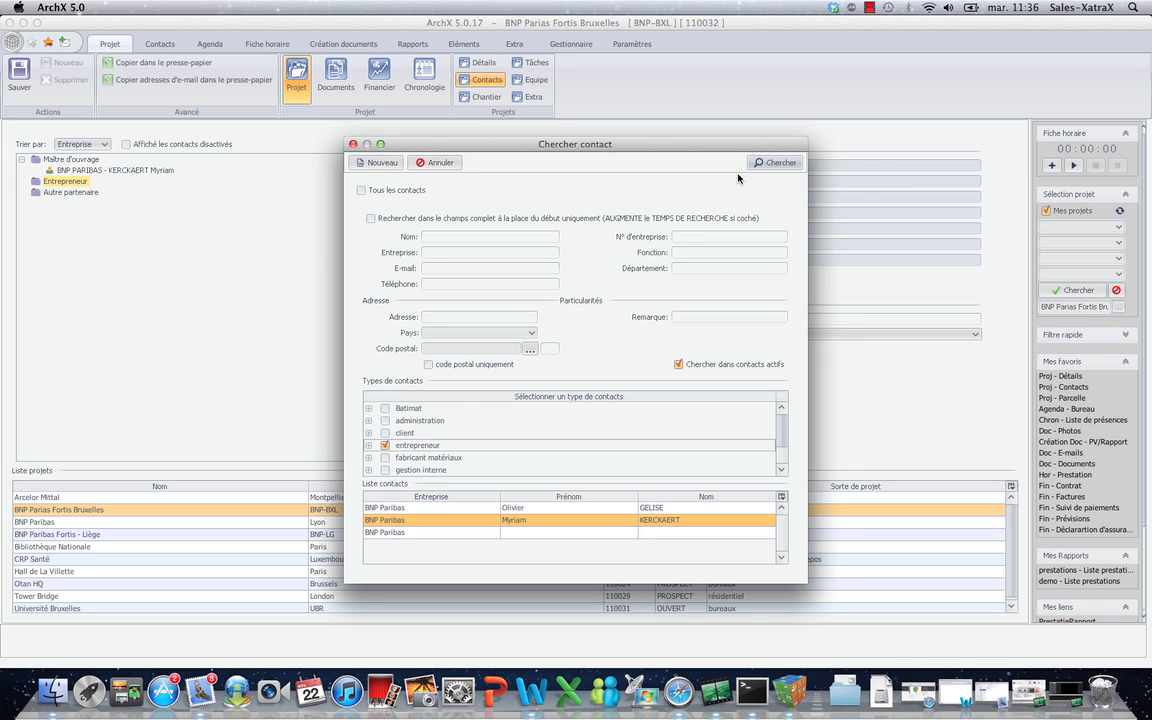
left_click(774, 162)
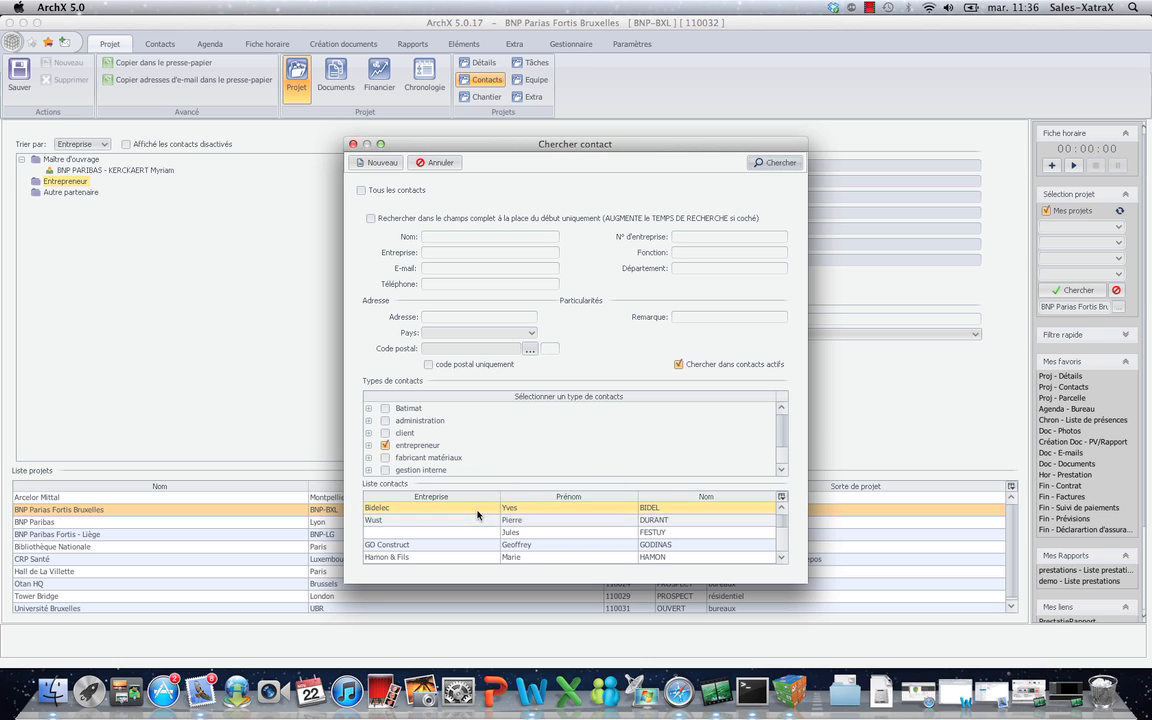
double_click(475, 508)
Search partners for ingénieur stabilité and add Greisch as Autre partenaire.
left_click(67, 204)
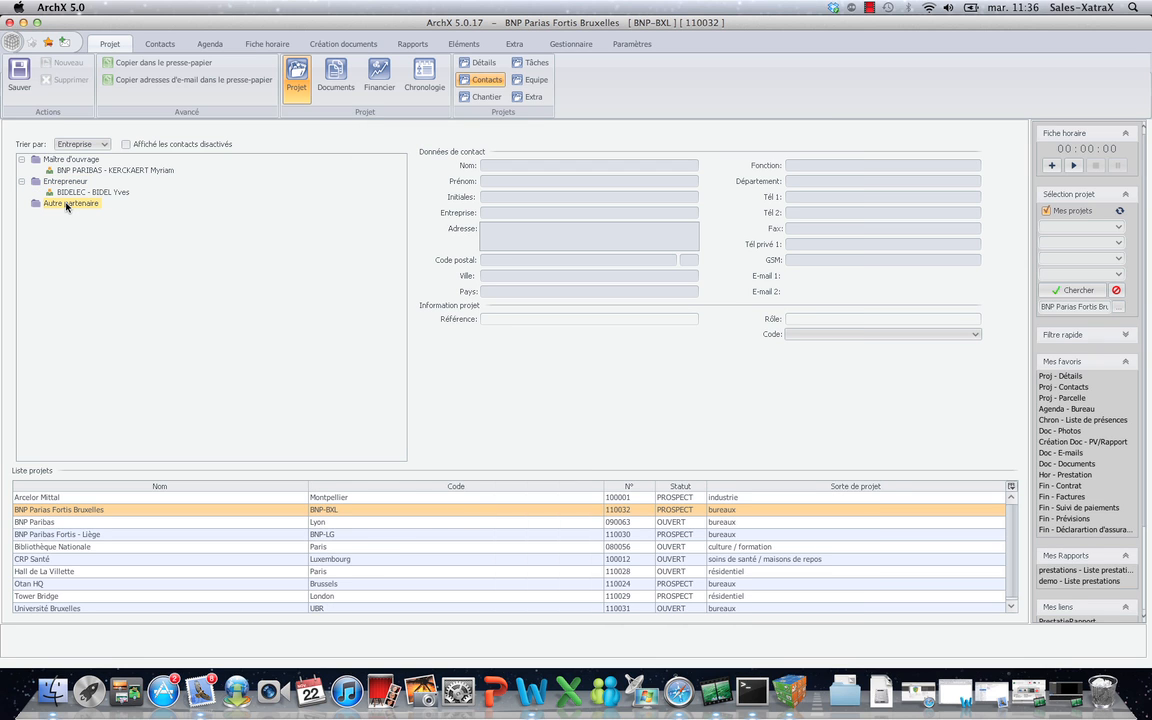
right_click(67, 205)
left_click(100, 213)
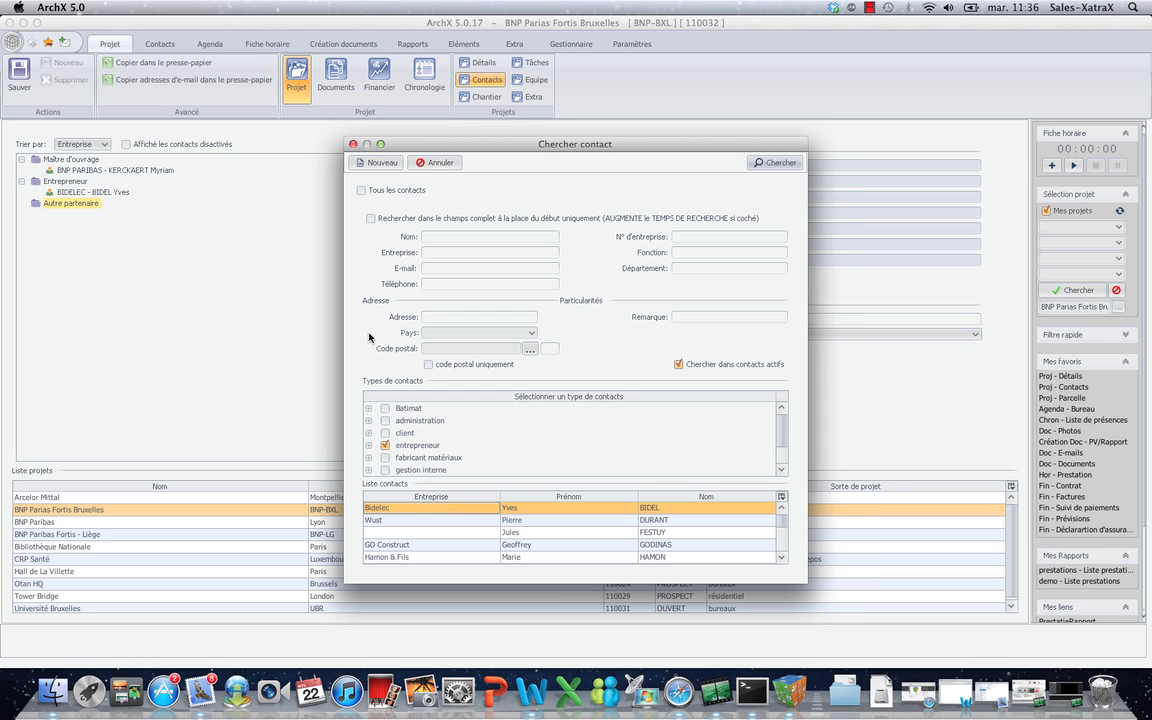
left_click(385, 446)
scroll(780, 468, "down", 3)
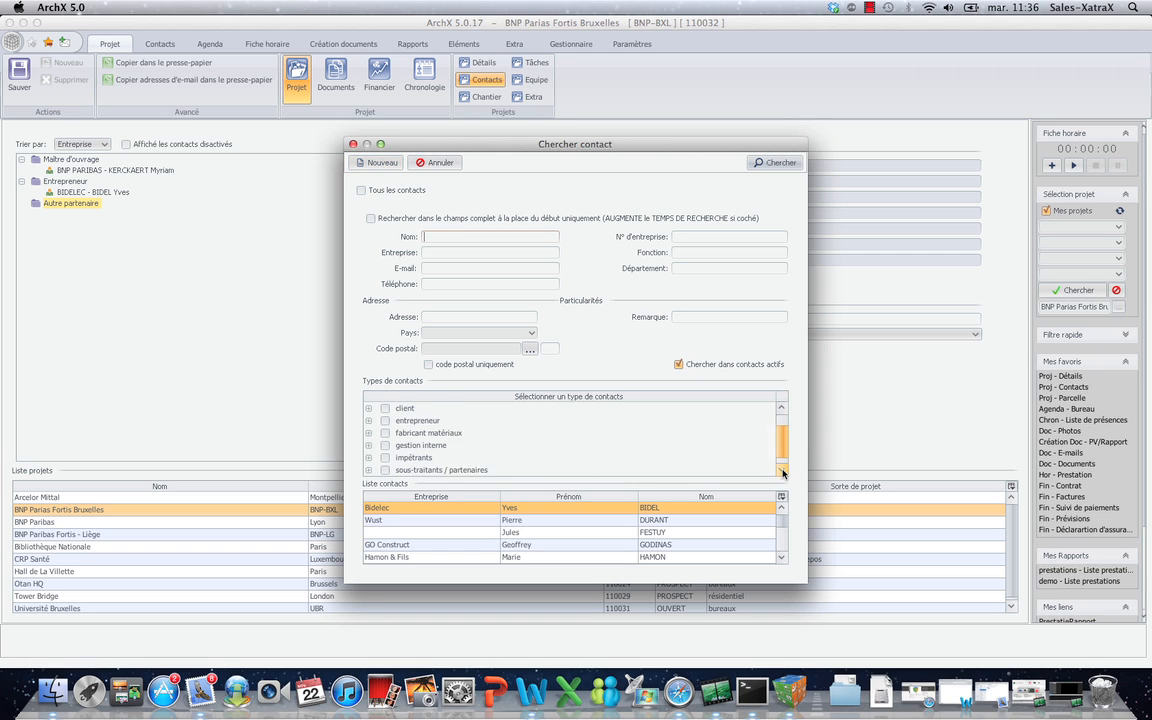
left_click(385, 457)
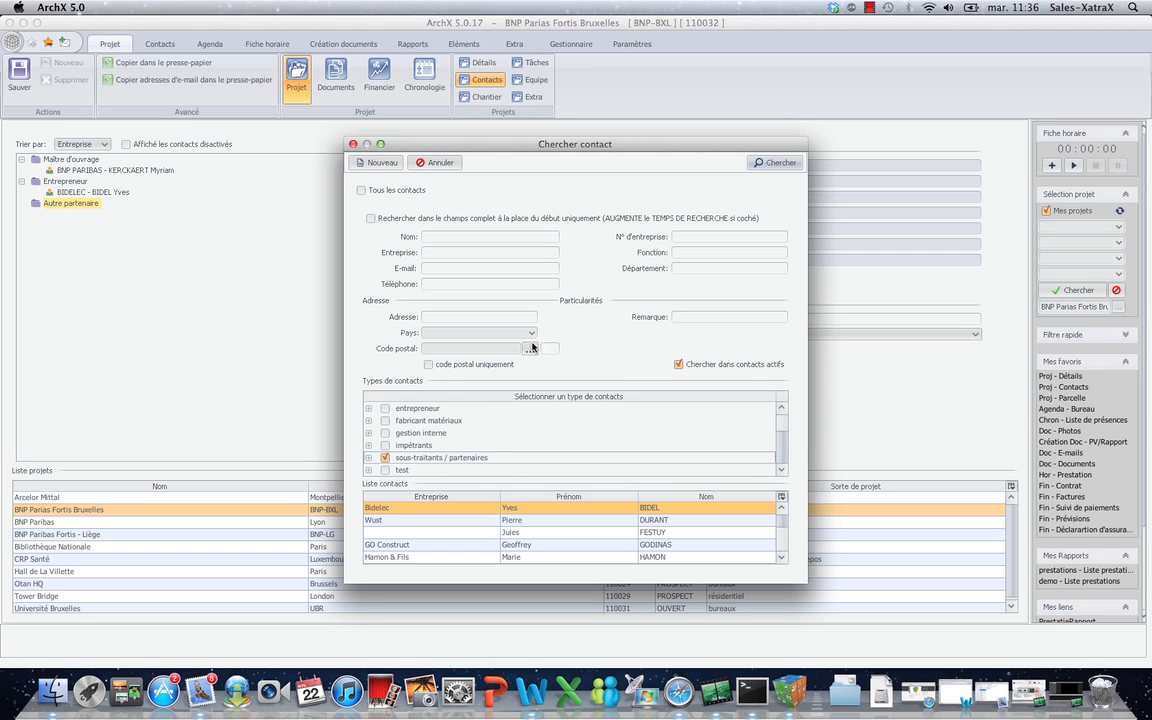
left_click(368, 457)
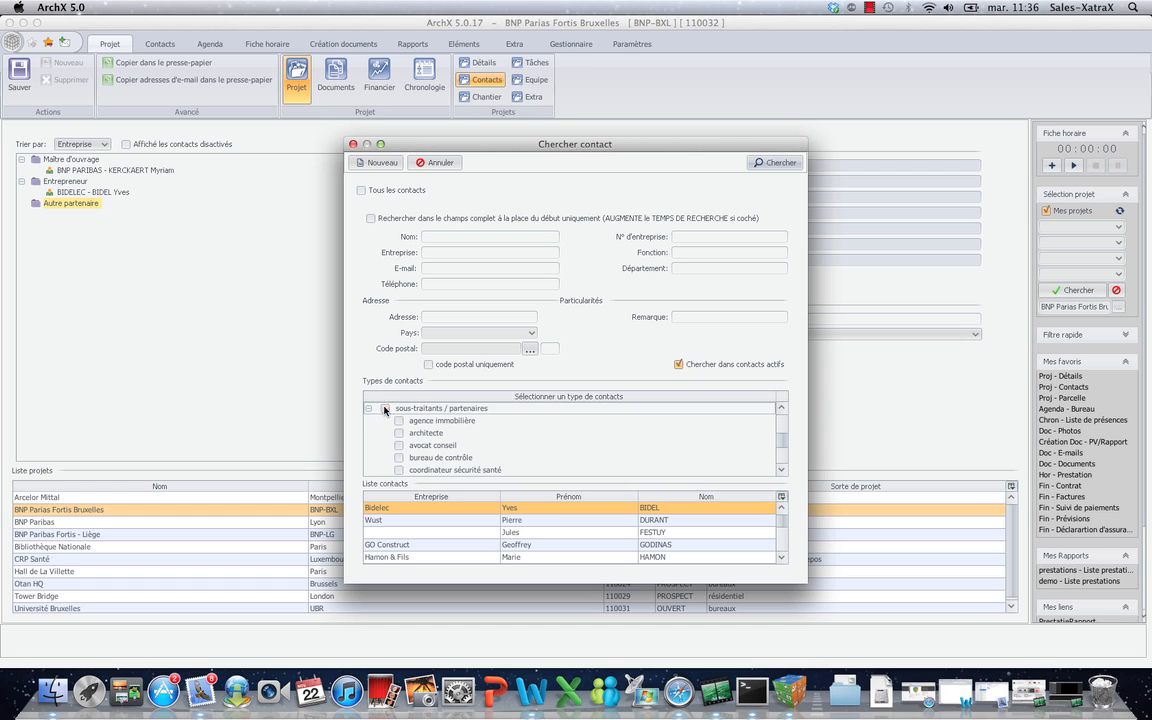
scroll(393, 433, "up", 2)
scroll(393, 435, "up", 2)
scroll(395, 445, "down", 7)
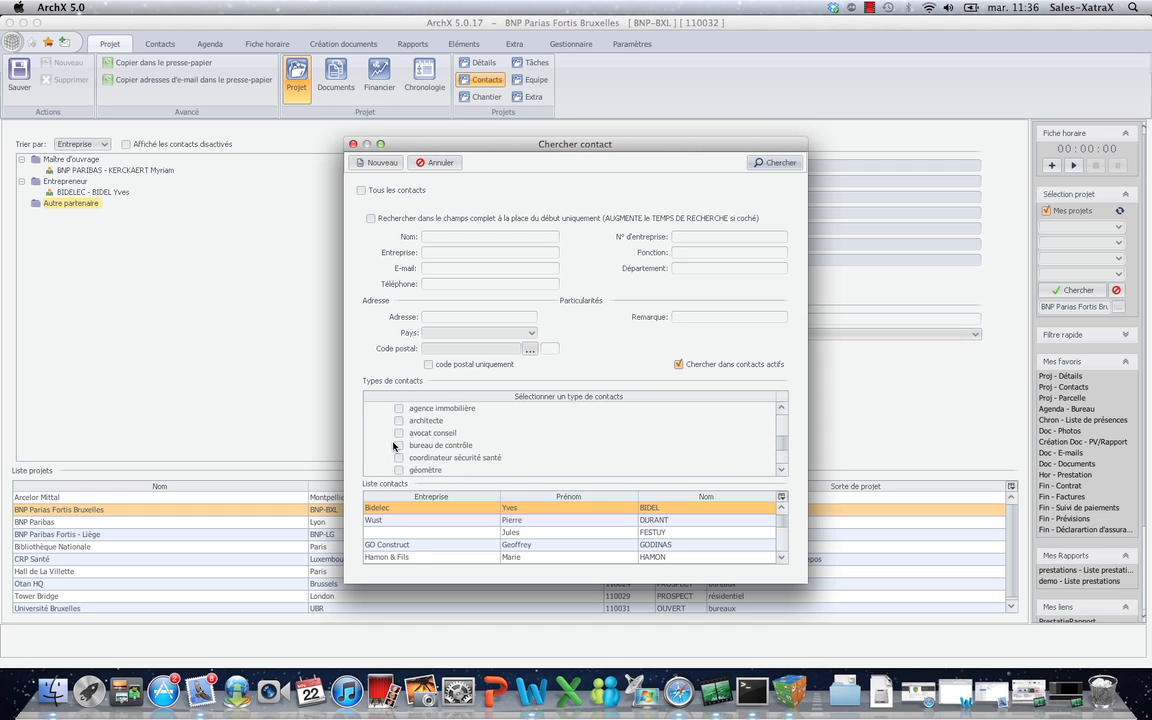
left_click(399, 457)
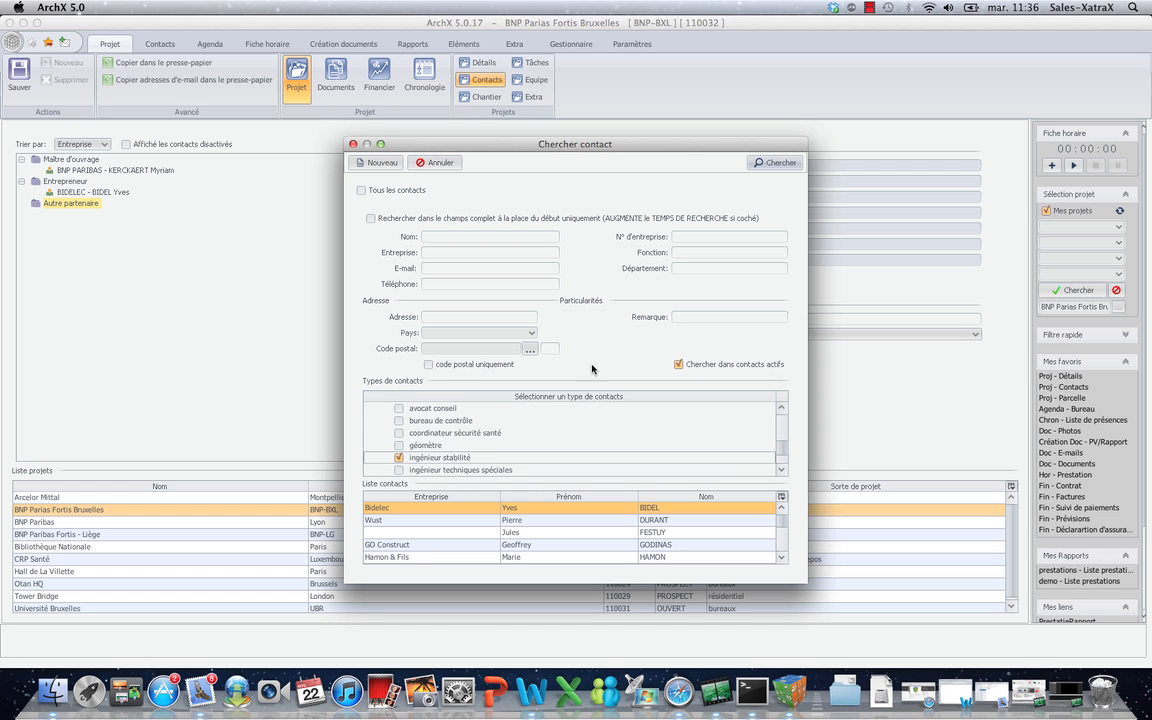
left_click(780, 164)
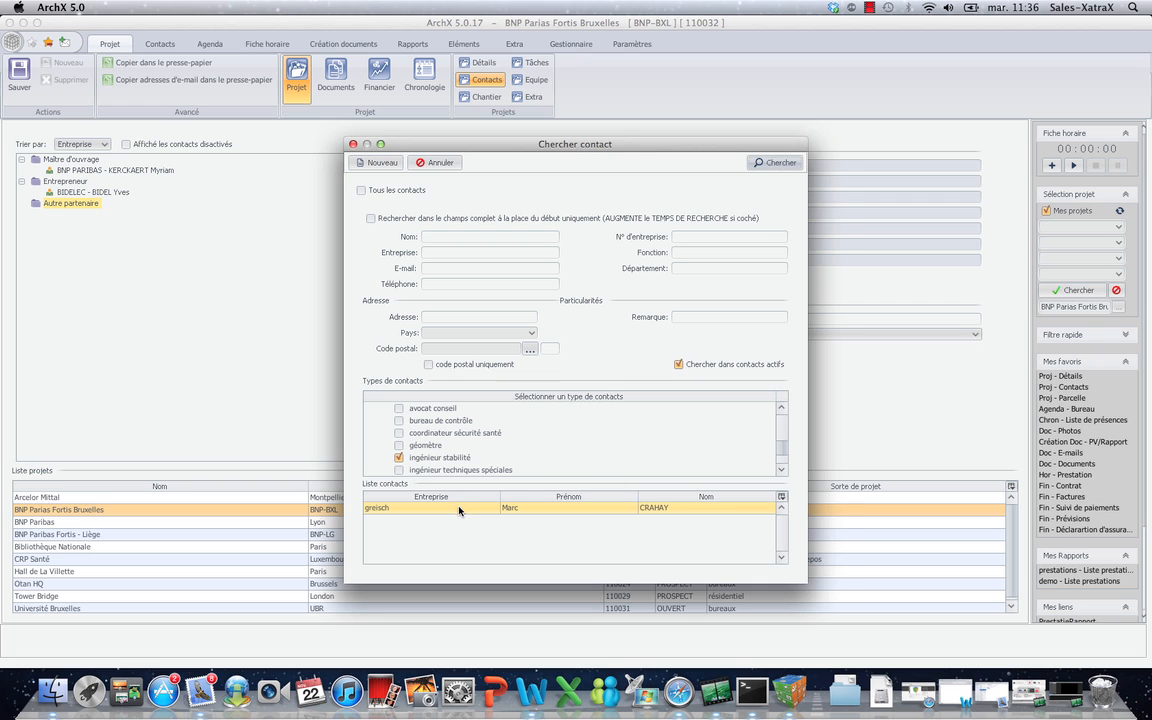
double_click(459, 508)
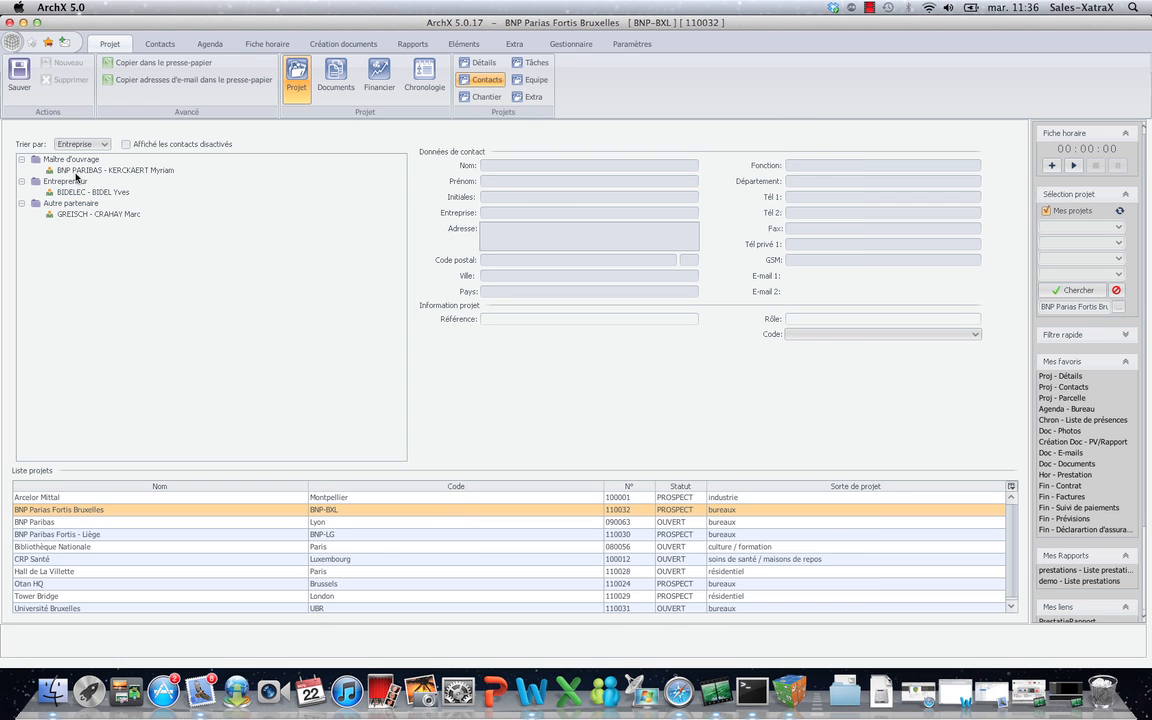
left_click(478, 96)
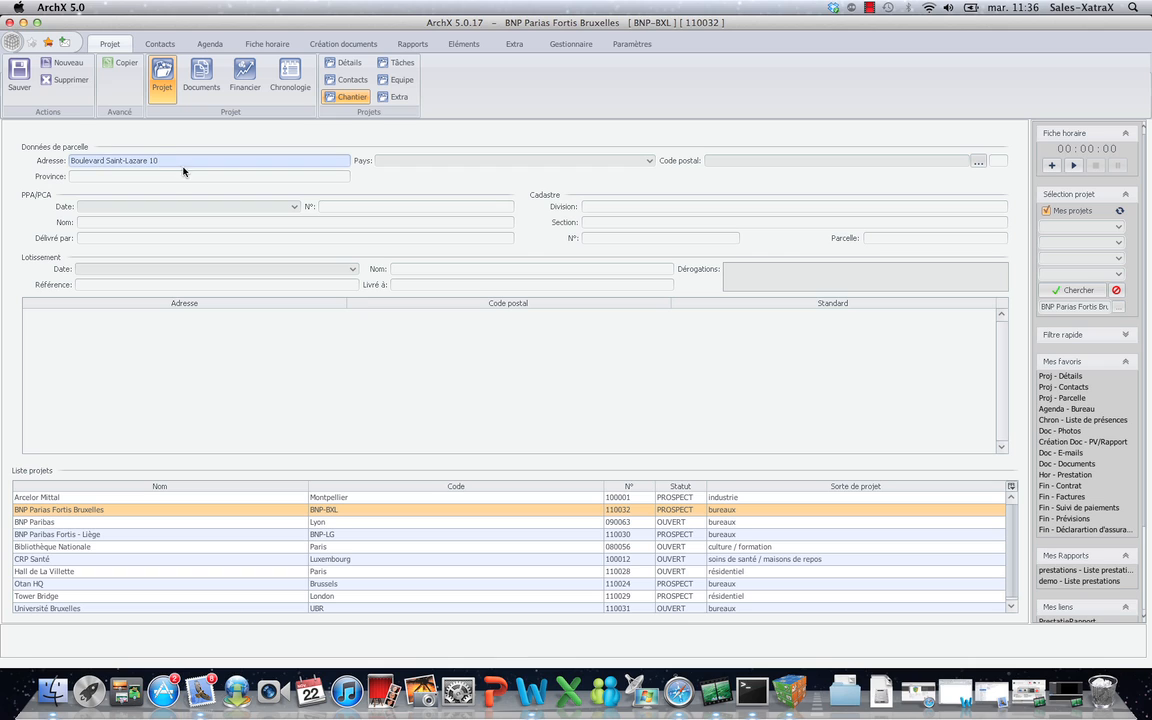
Set the site country to BELGIQUE and postal code 1000 BRUXELLES, then save the address.
left_click(649, 160)
left_click(637, 186)
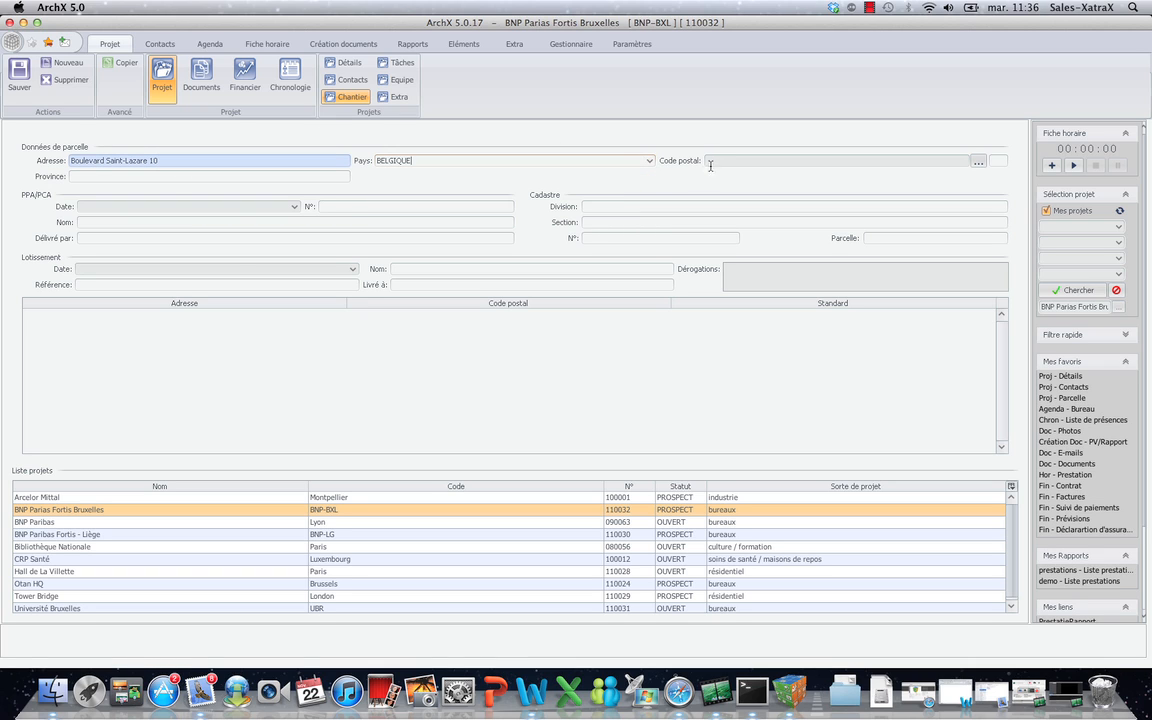
left_click(720, 161)
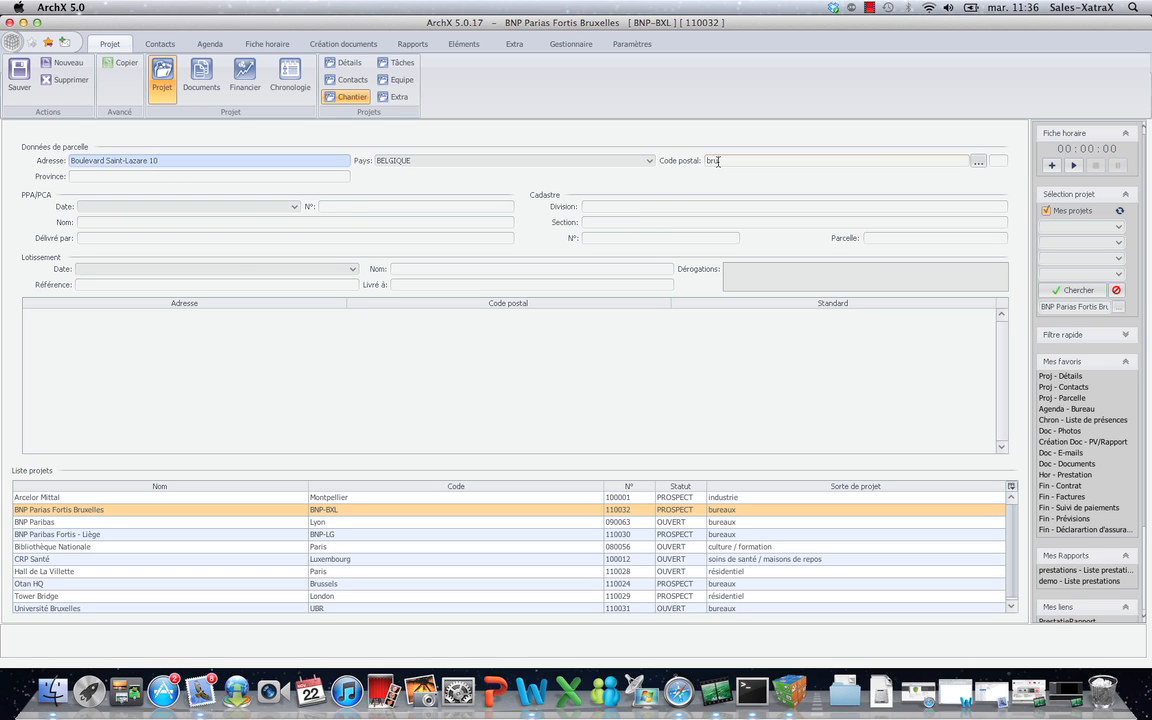
type("bruxel")
key("Down")
key("Return")
left_click(22, 74)
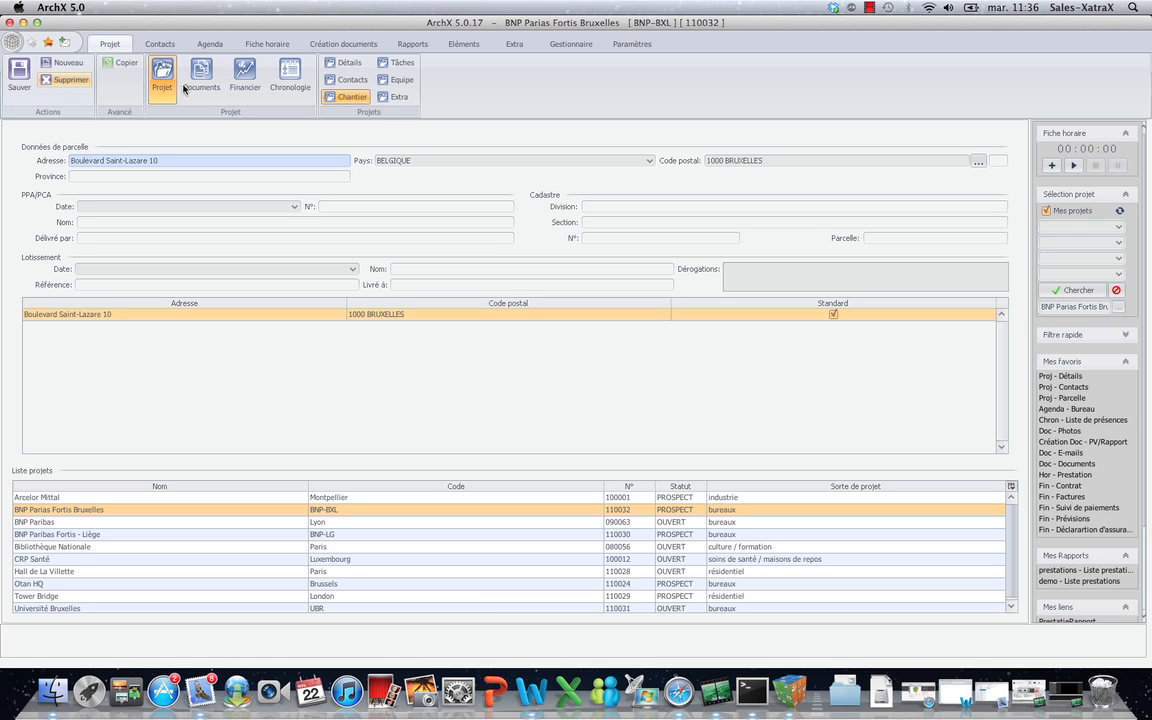
left_click(218, 45)
Book the Tuesday 22/11 12:30 BNP Parias Fortis Bruxelles site visit, Extérieur, chronology chantier, copied to secretariat.
left_click(113, 80)
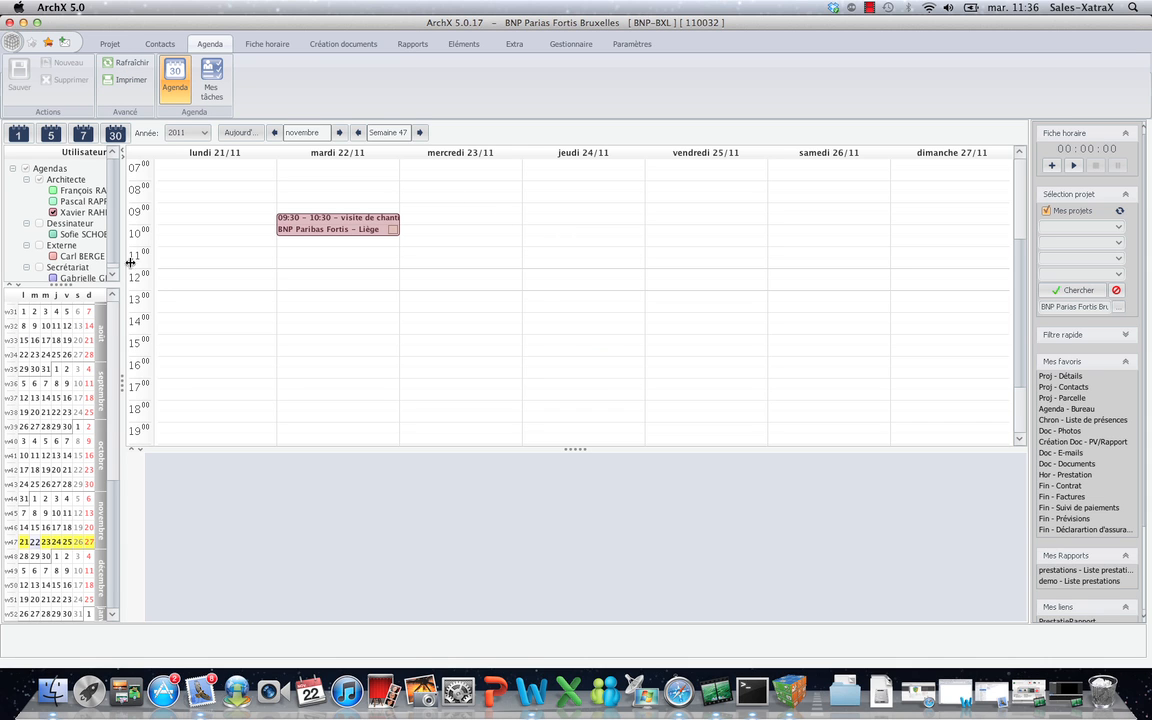
left_click_drag(130, 262, 136, 315)
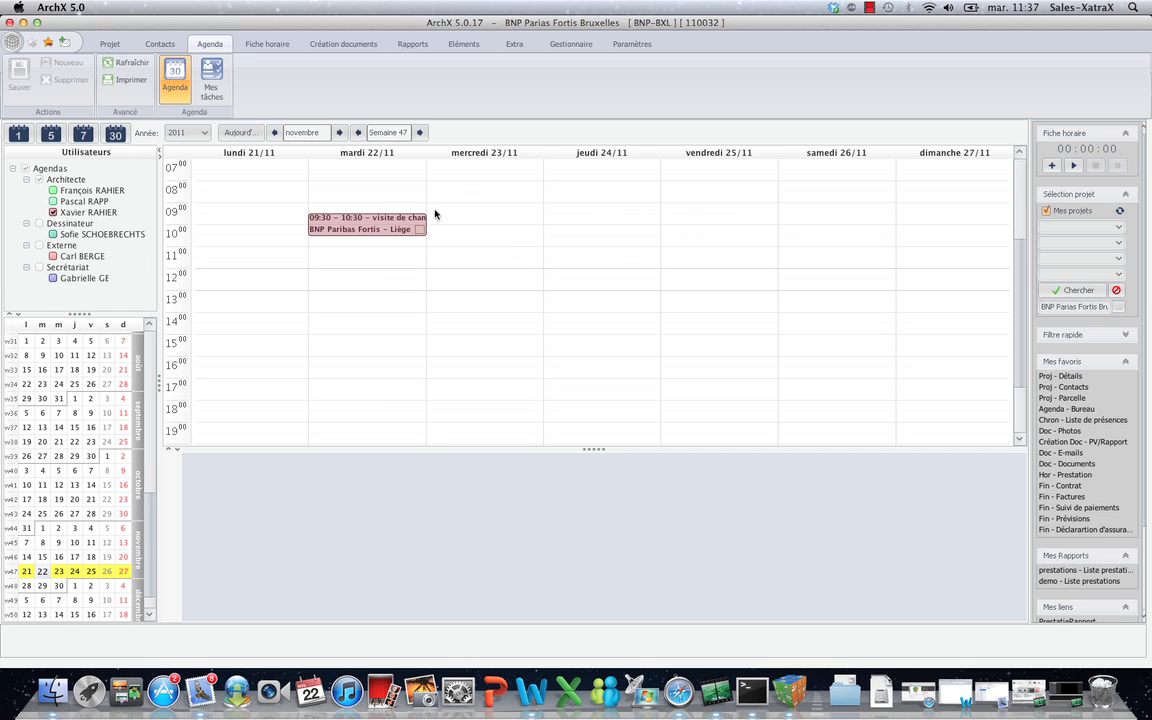
double_click(350, 281)
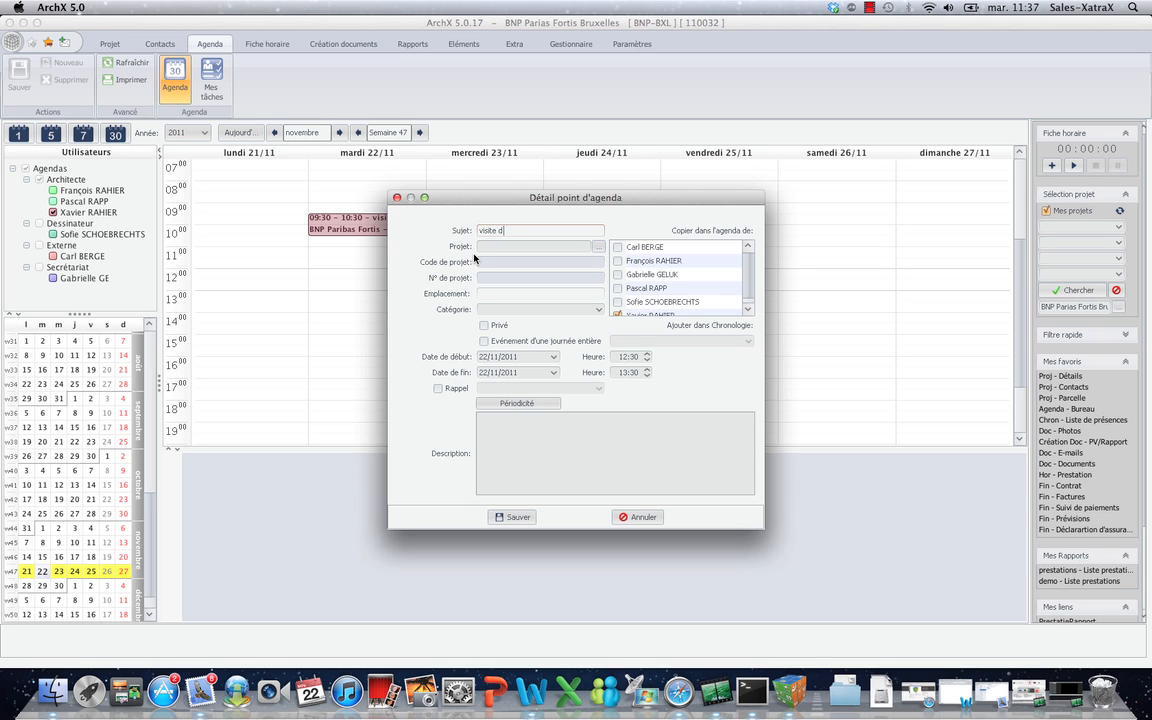
left_click(618, 274)
left_click(597, 247)
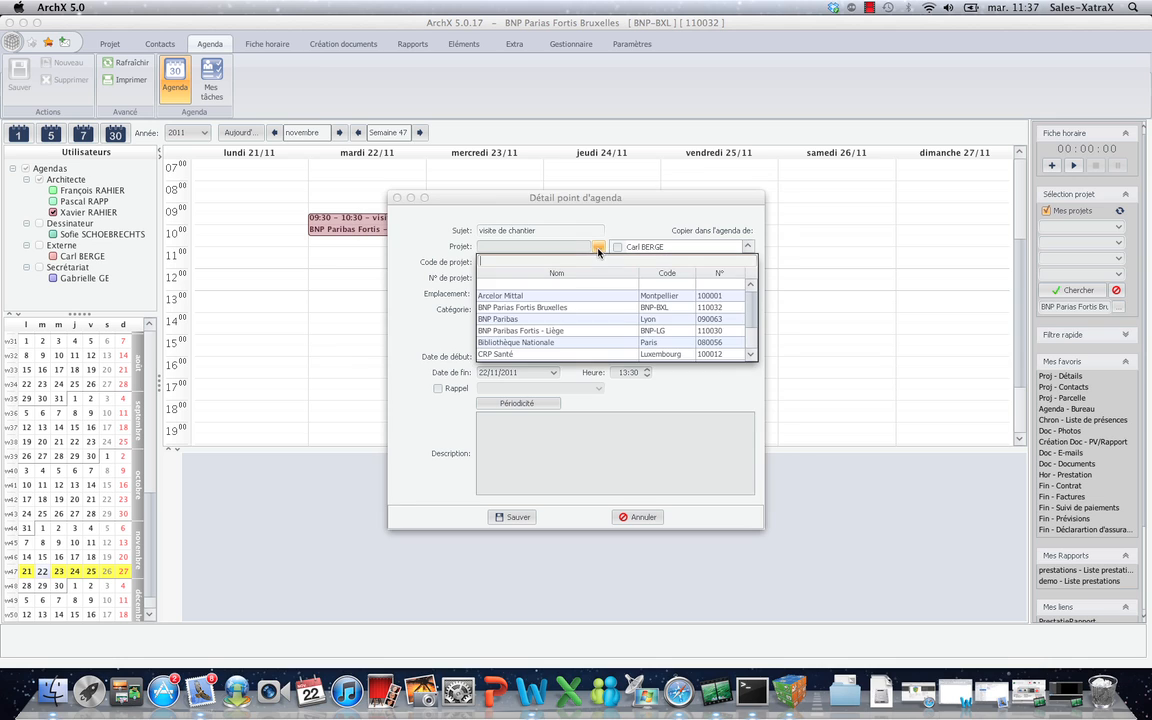
left_click(568, 308)
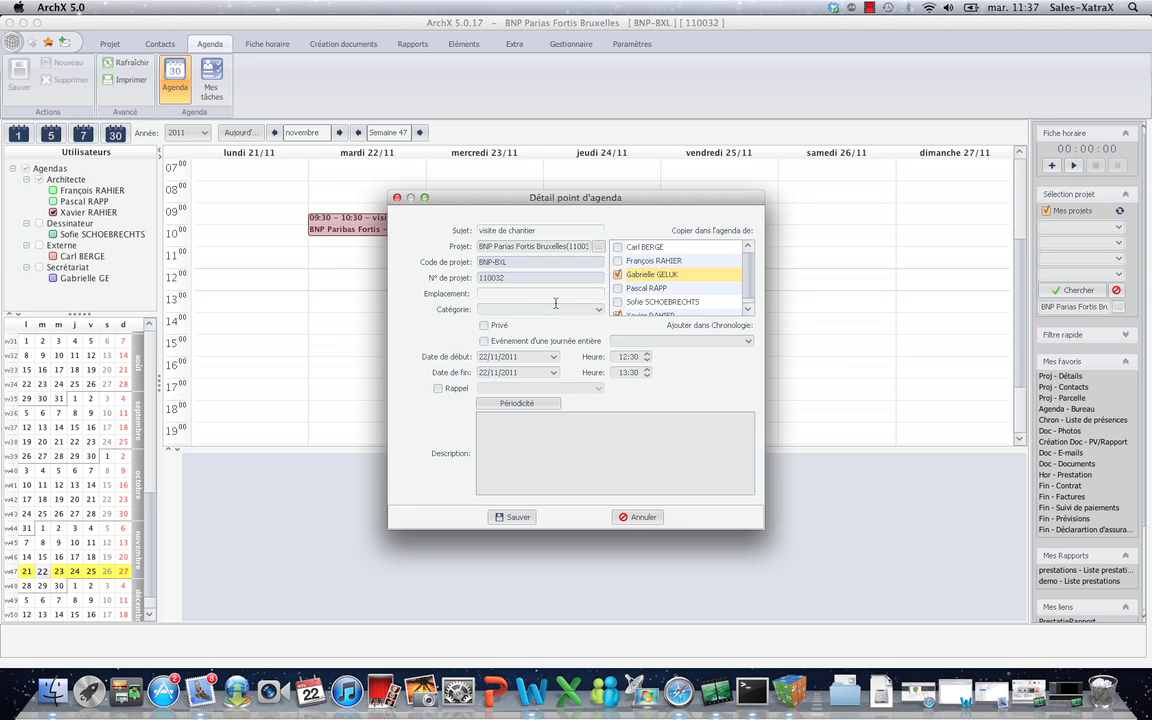
left_click(601, 313)
left_click(548, 342)
left_click(750, 343)
left_click(638, 362)
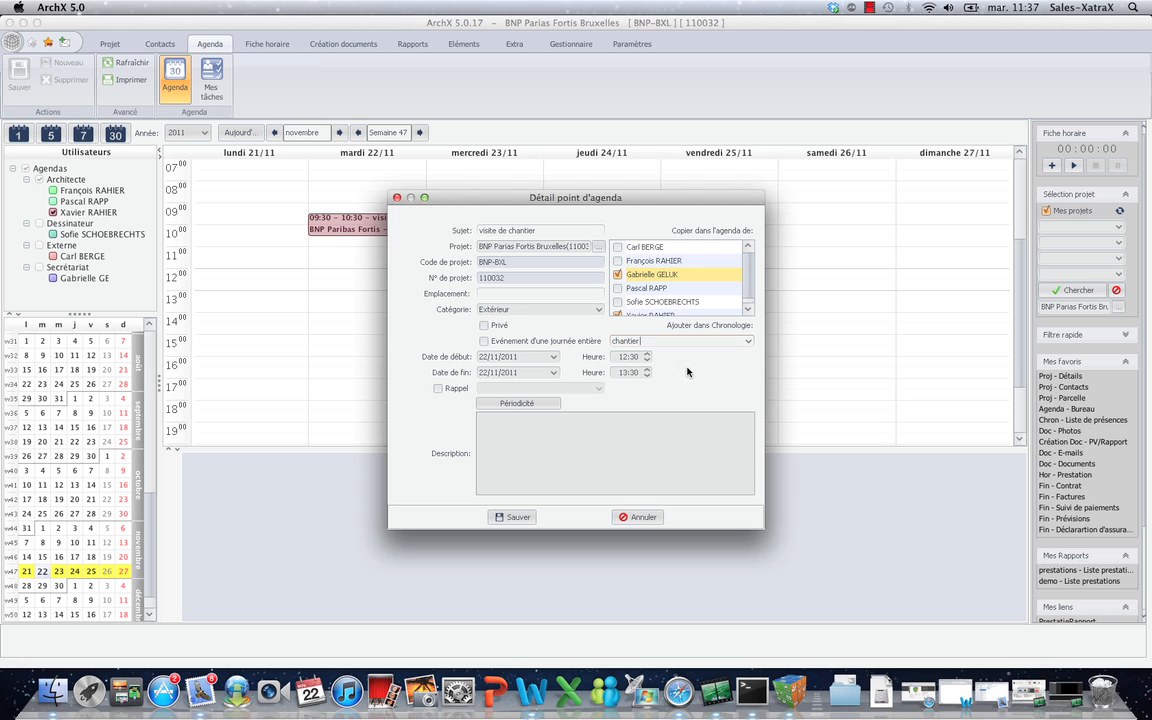
left_click(513, 517)
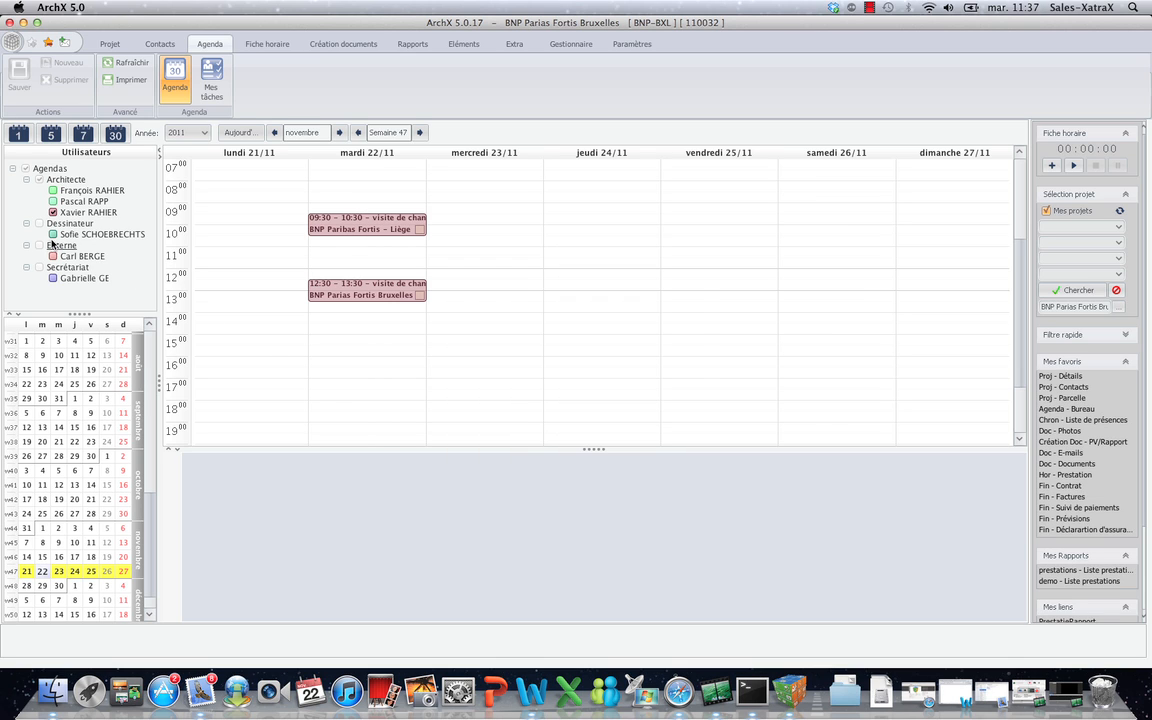
Briefly show and hide the Secrétariat user's agenda, then return to the Projet section.
left_click(53, 279)
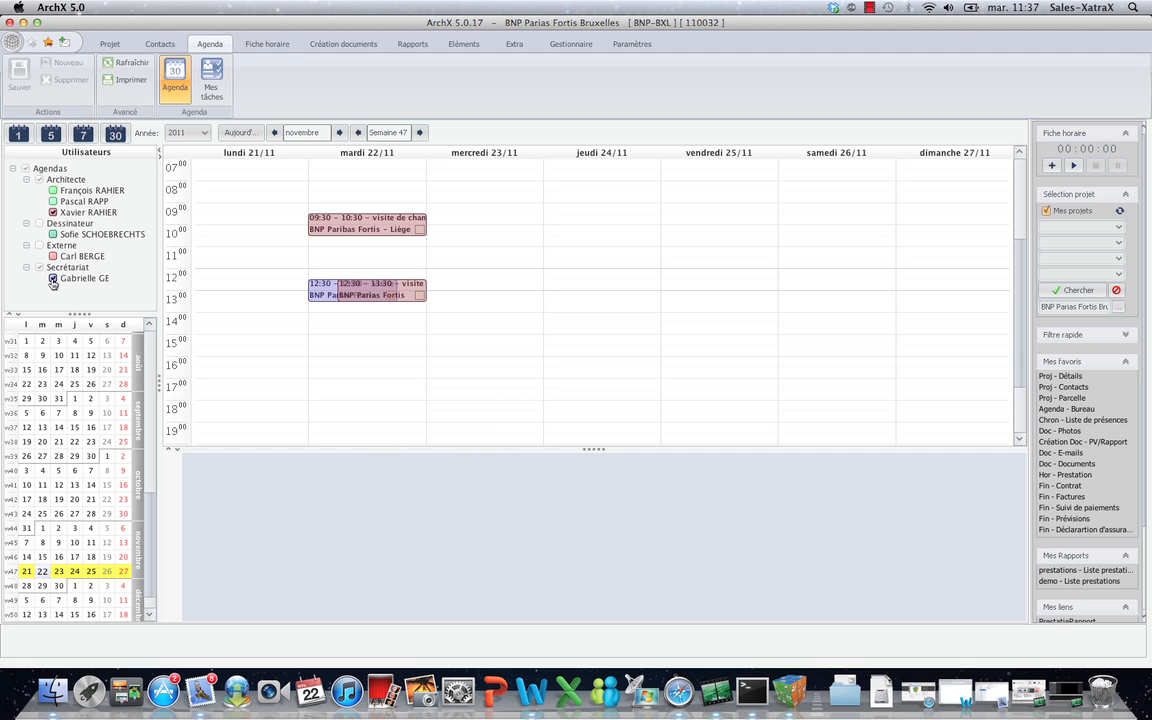
left_click(53, 279)
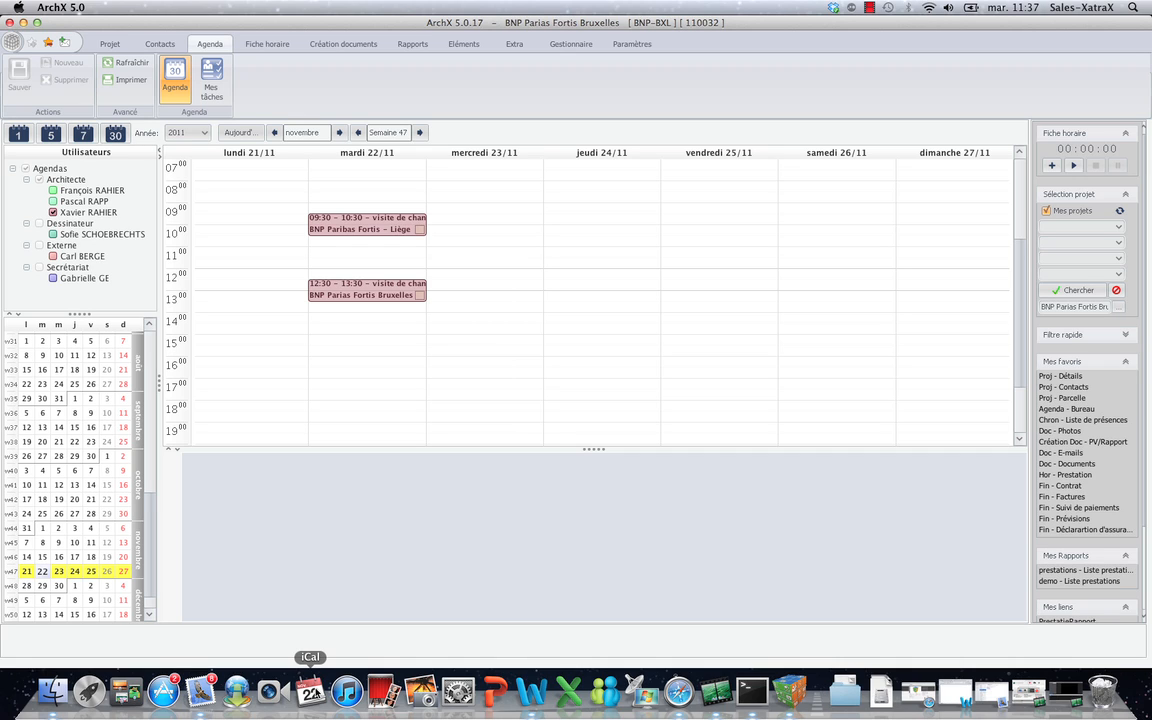
left_click(162, 44)
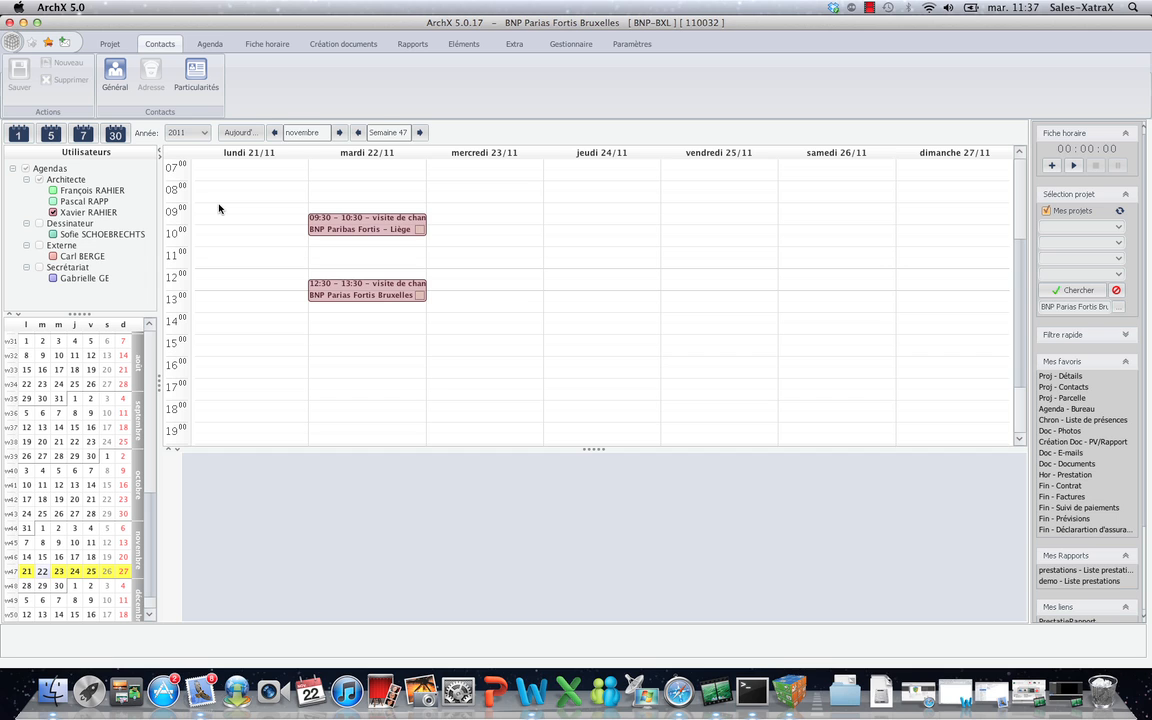
left_click(104, 42)
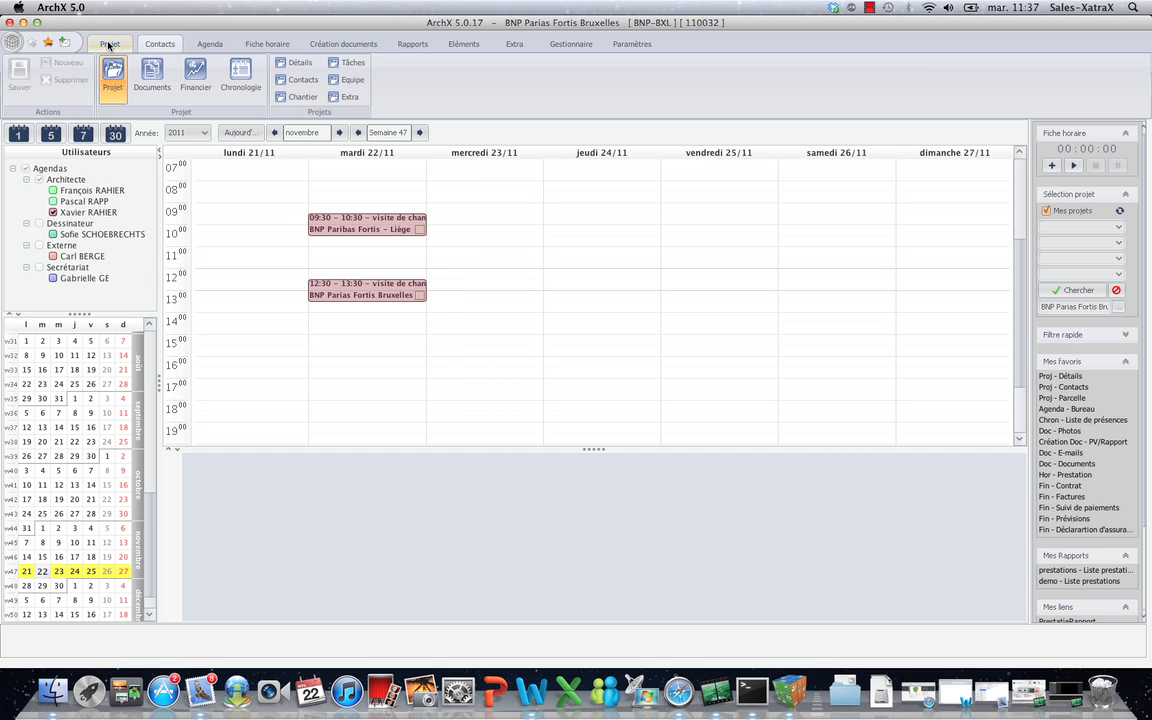
Open the Chronologie attendance list for the 2011-11-22 site visit.
left_click(238, 76)
left_click(308, 81)
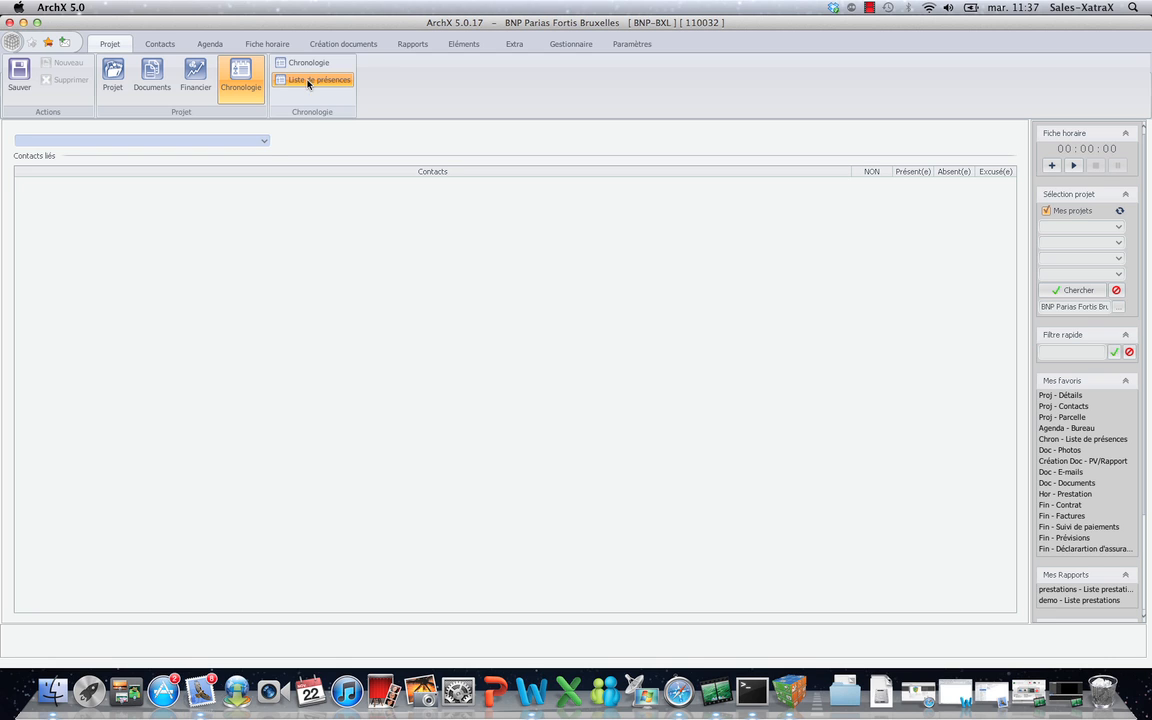
left_click(265, 141)
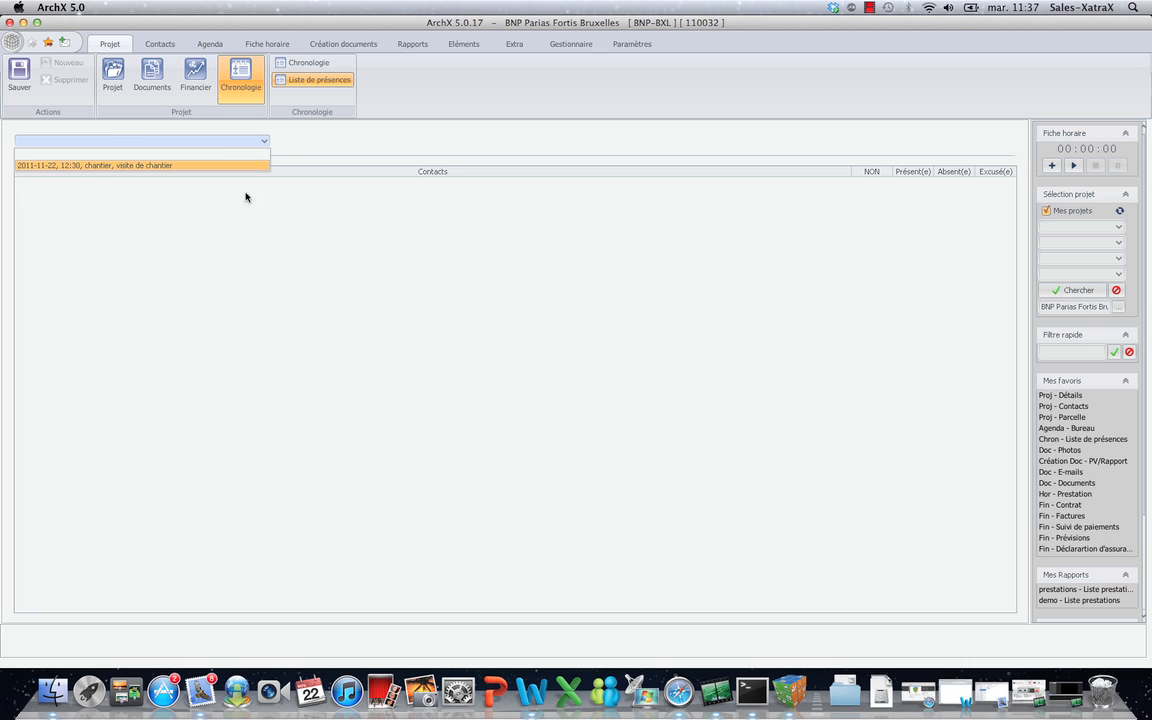
key("Return")
Mark BNP PARIBAS and GREISCH present, BIDELEC and ArchX.France absent, and save.
left_click(913, 195)
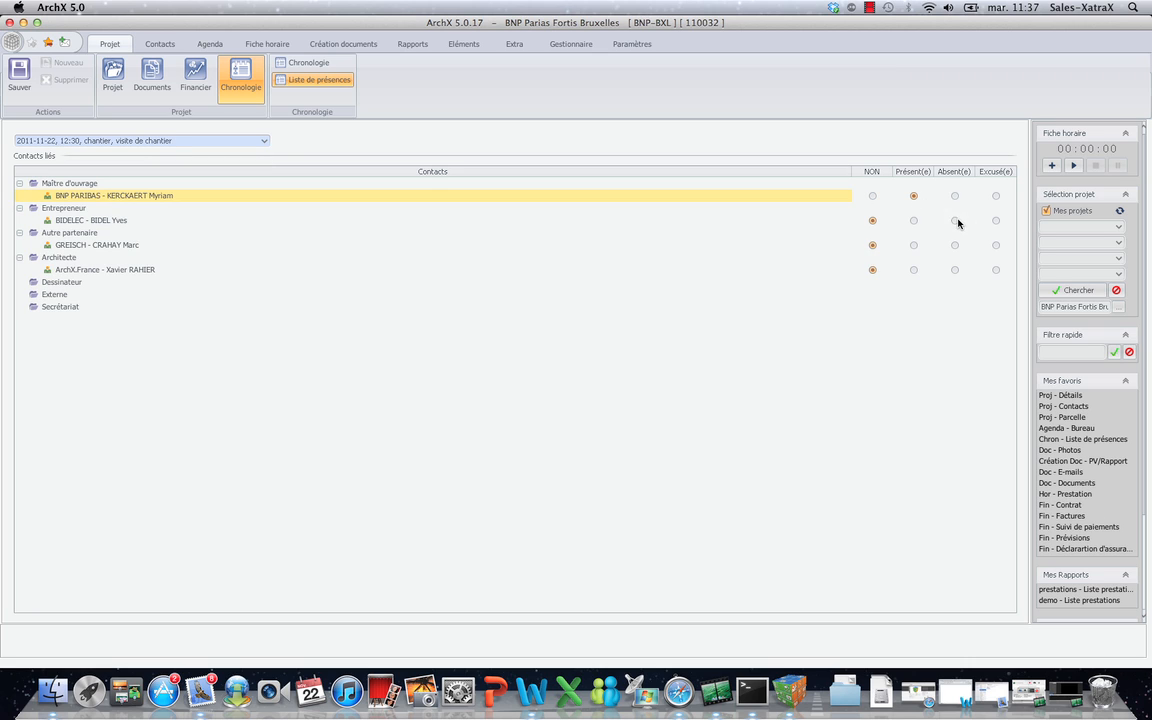
left_click(955, 220)
left_click(913, 245)
left_click(955, 270)
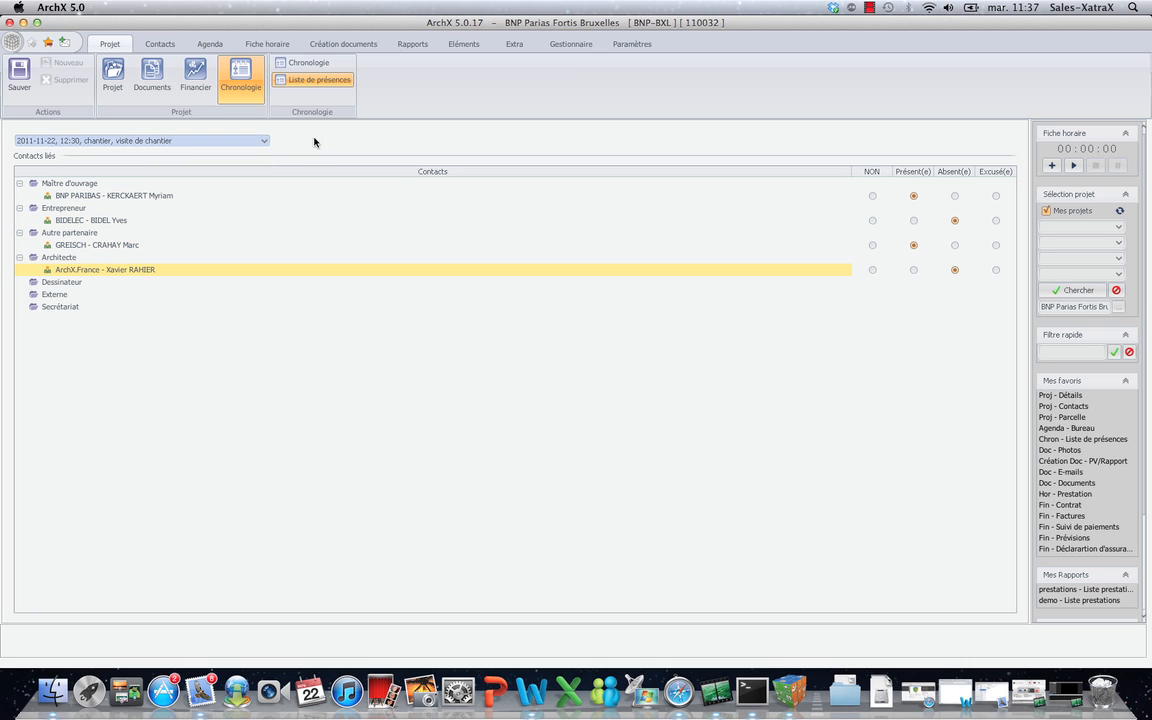
left_click(22, 82)
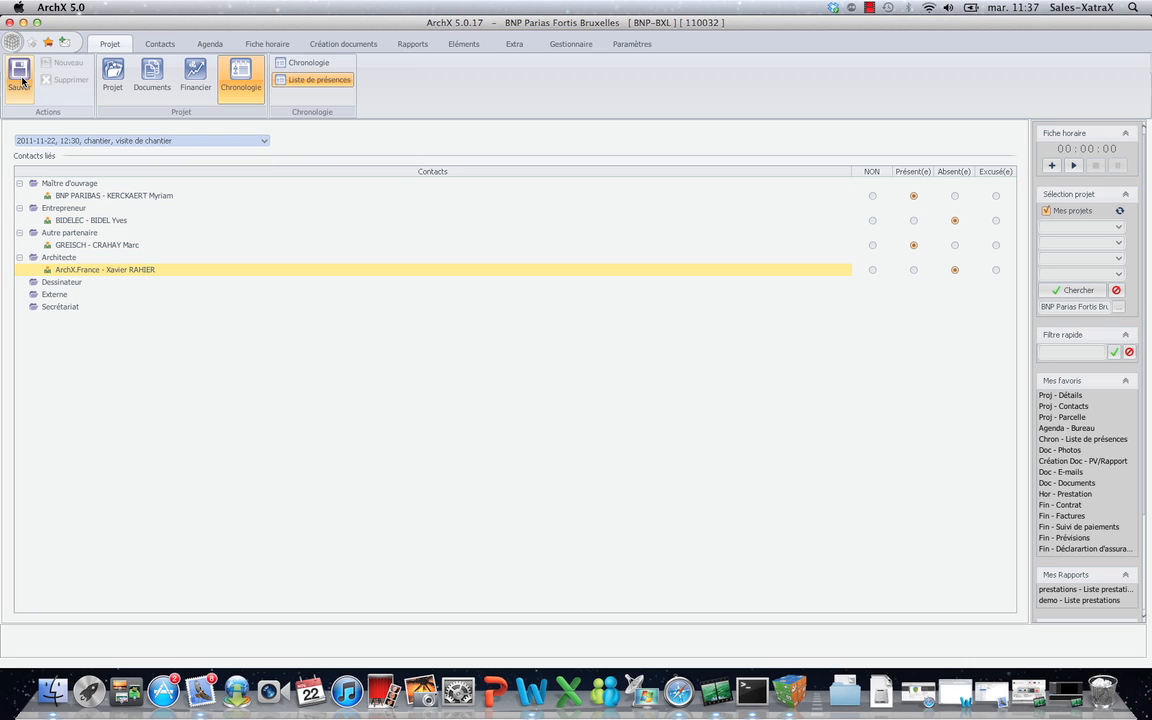
left_click(155, 78)
left_click(296, 97)
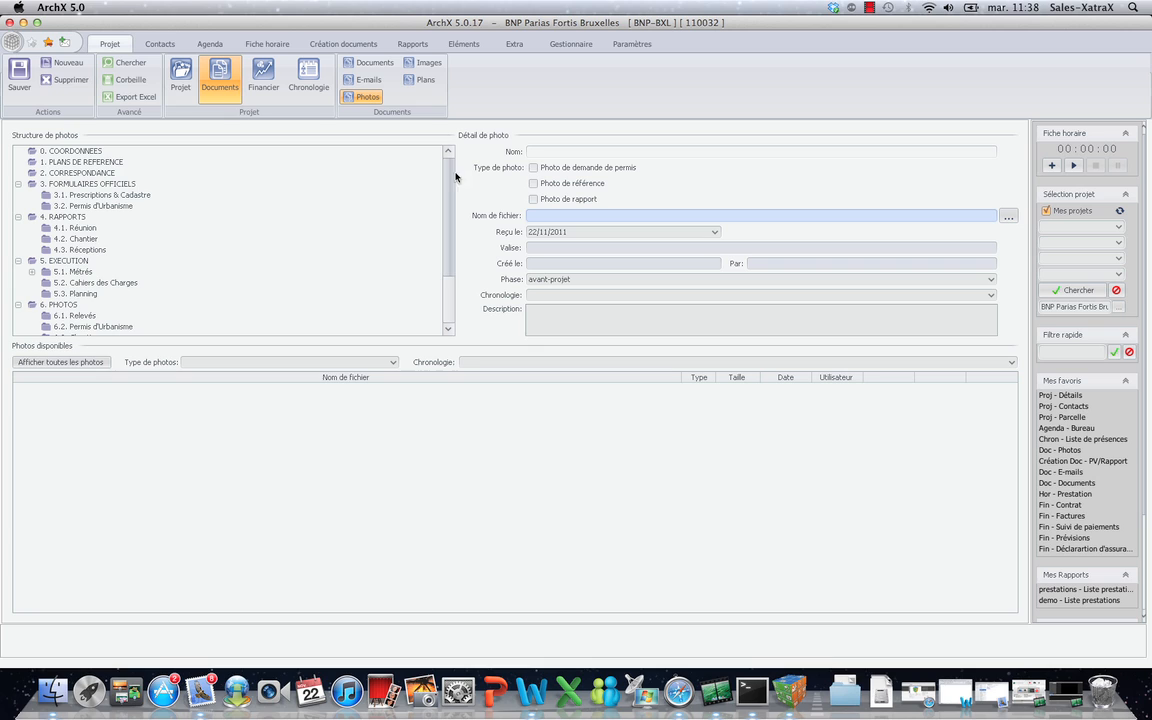
Set new photos to folder 6.3. Chantier as report photos linked to the 22/11 visit.
left_click_drag(452, 180, 451, 203)
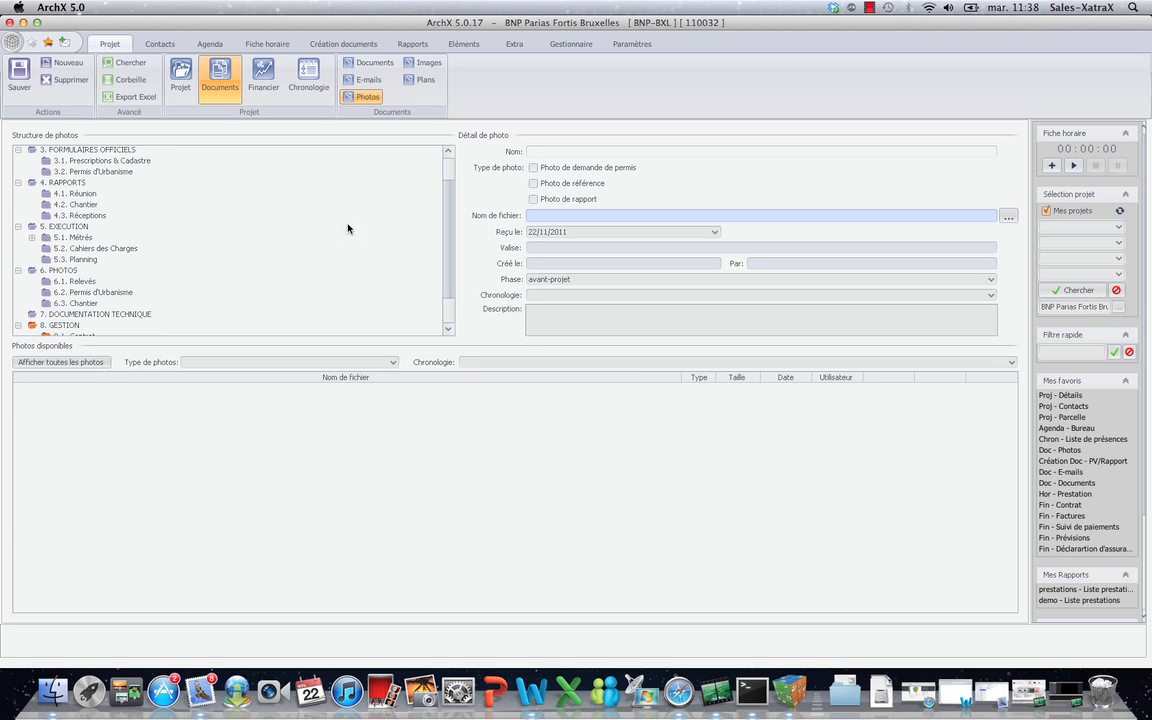
left_click(88, 304)
left_click(554, 200)
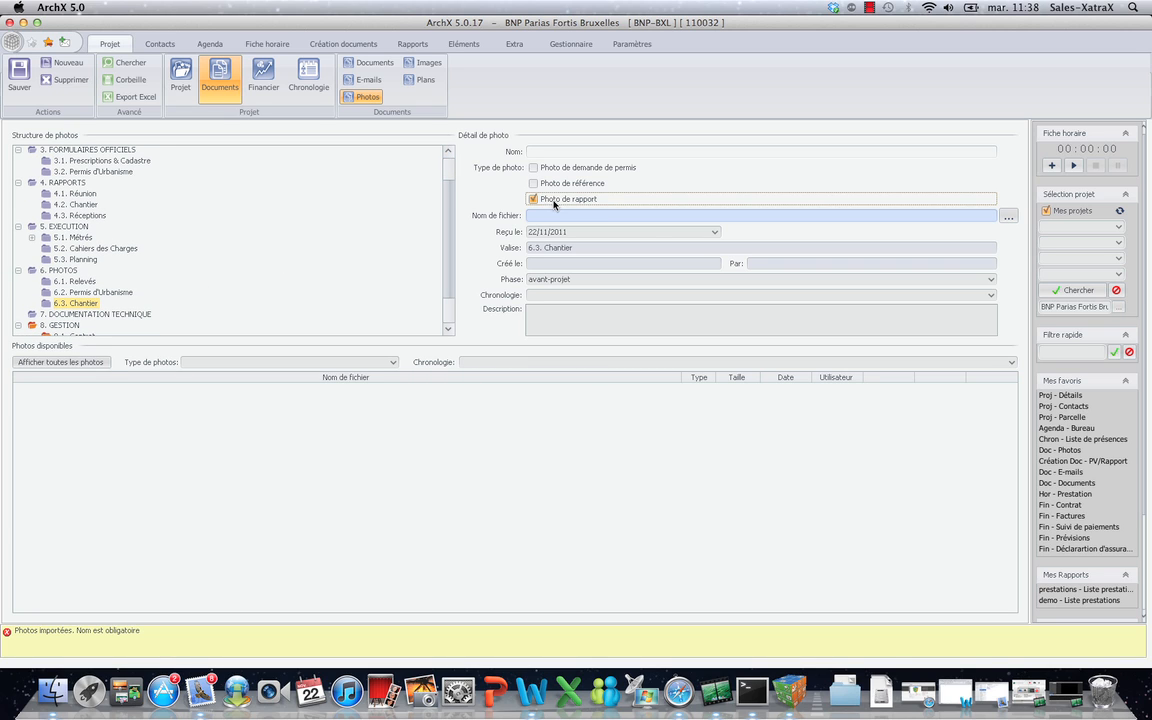
left_click(945, 295)
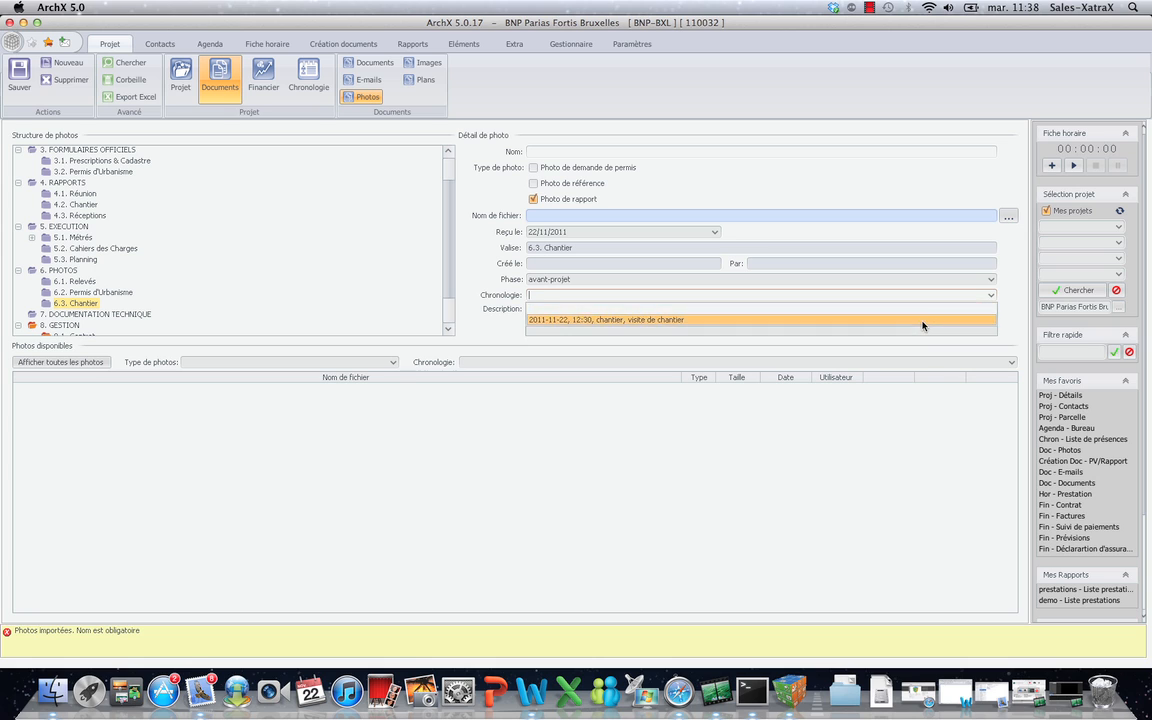
left_click(923, 321)
Import image01.jpg through image04.jpg from the Desktop images folder.
left_click(1008, 216)
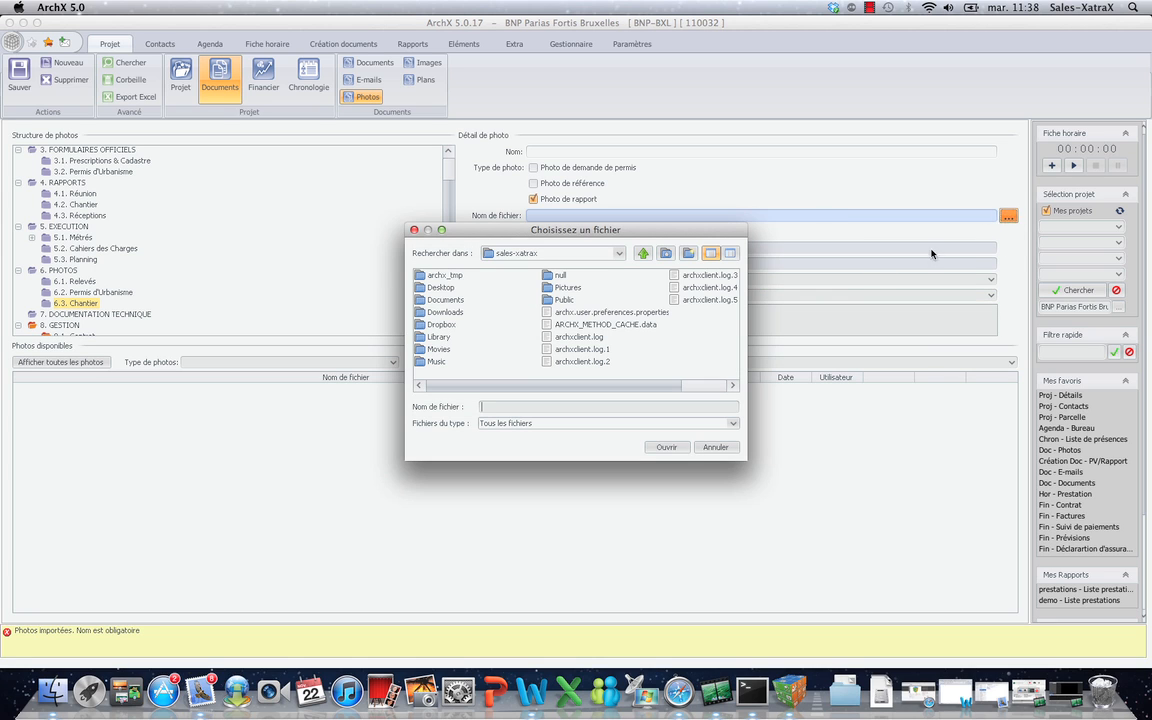
double_click(440, 287)
double_click(624, 312)
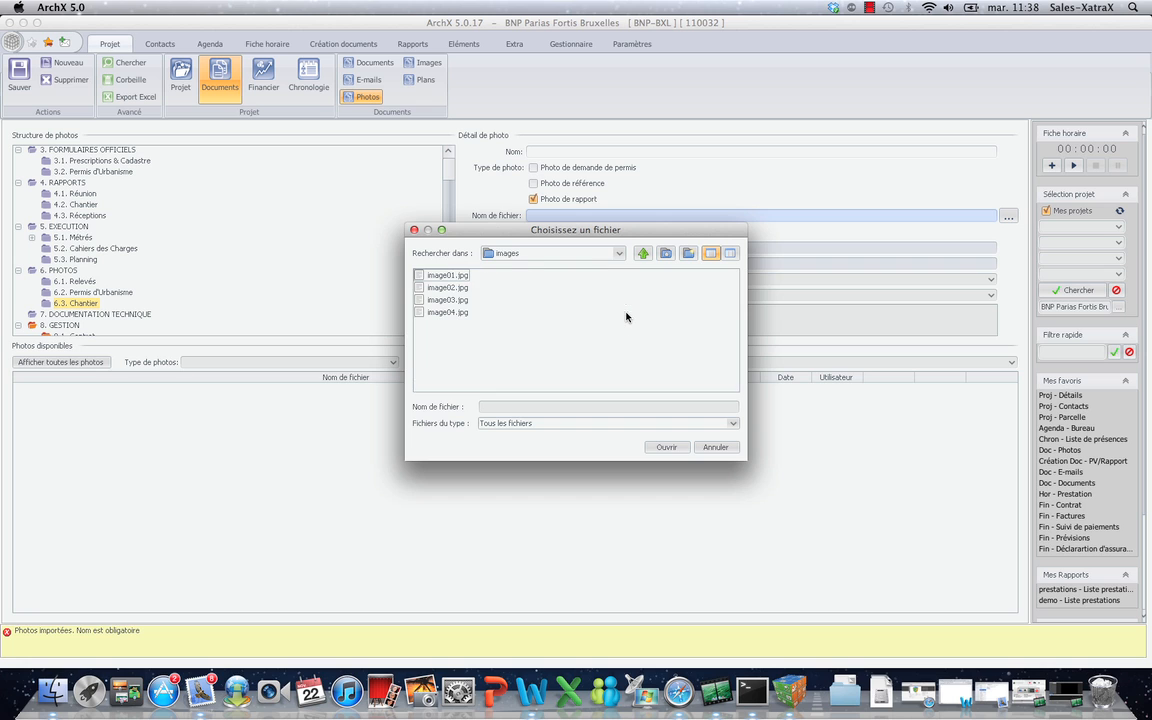
left_click(440, 275)
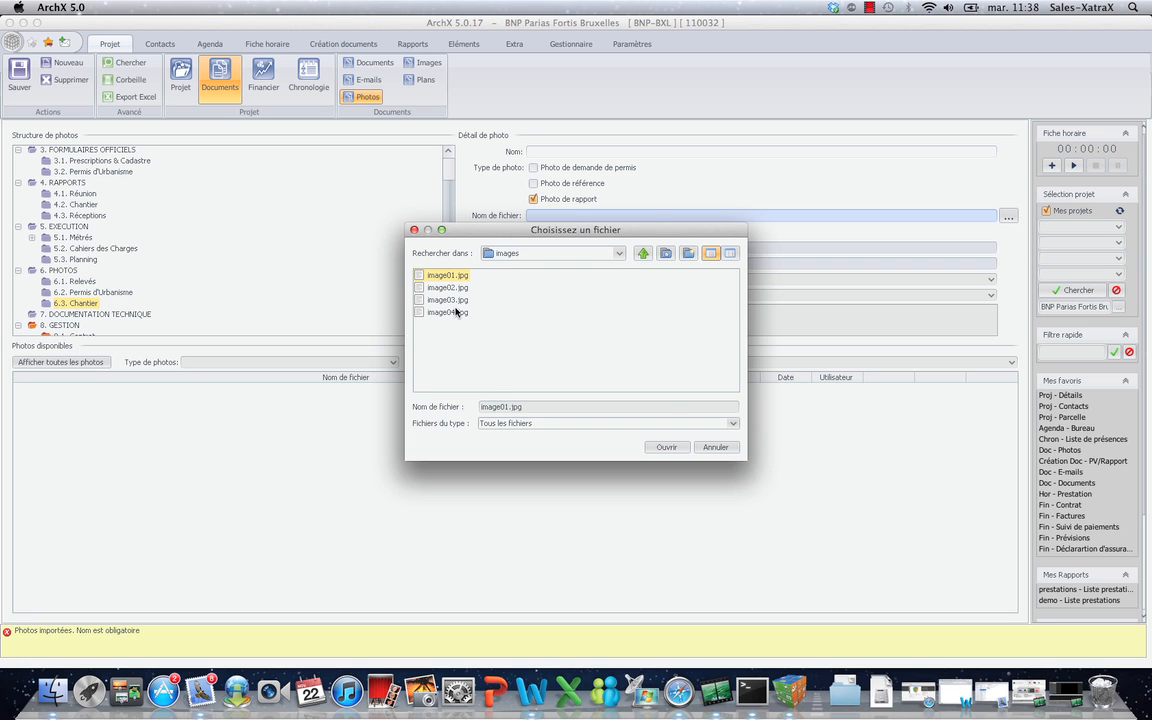
left_click(456, 313, "shift")
left_click(680, 449)
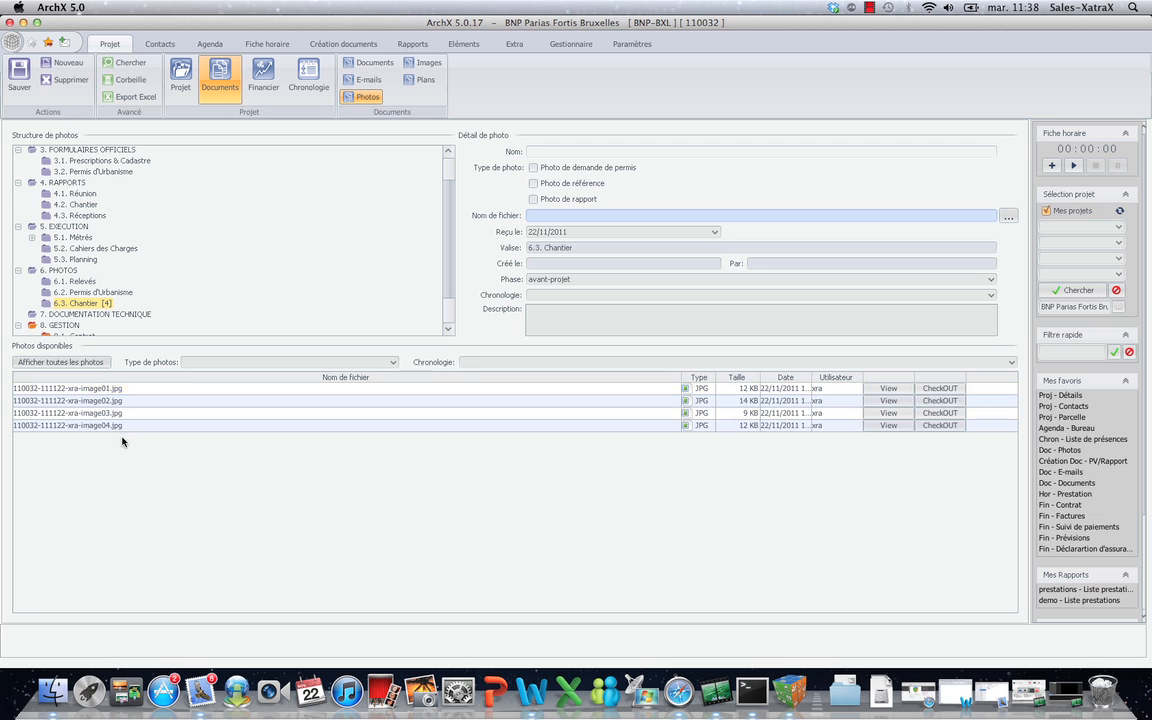
left_click(345, 46)
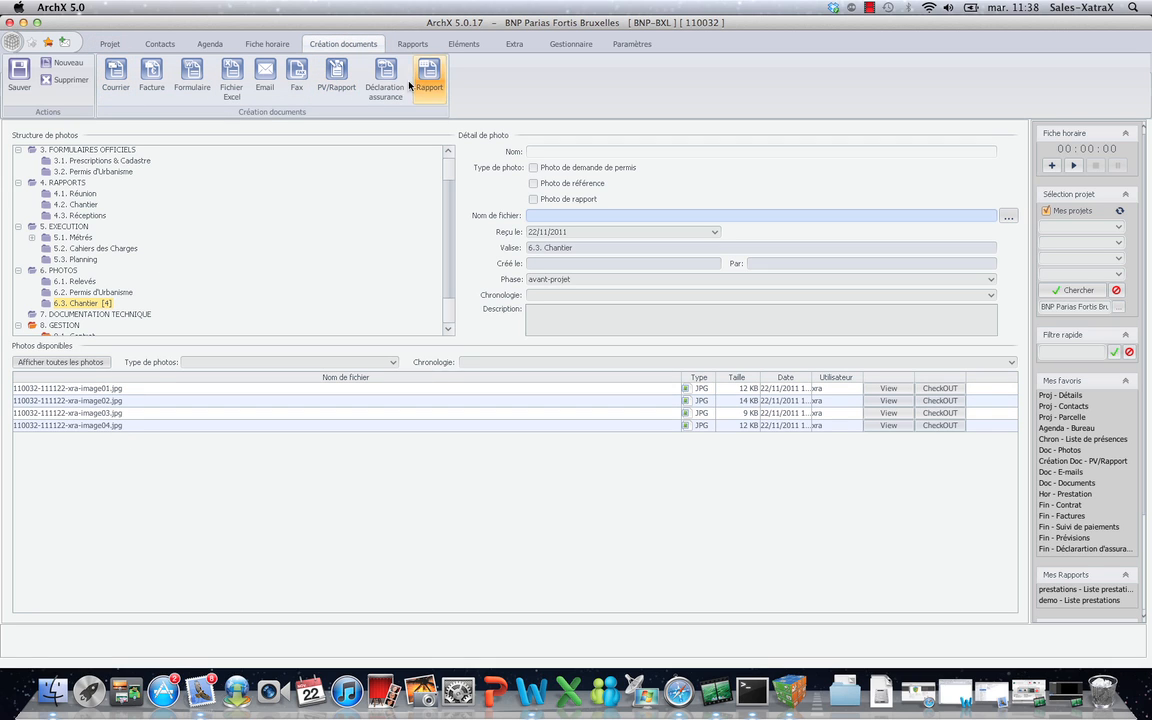
Generate a site report from the 4.2. Chantier 'PV de chantier.docx' template for the 2011-11-22 meeting.
left_click(338, 87)
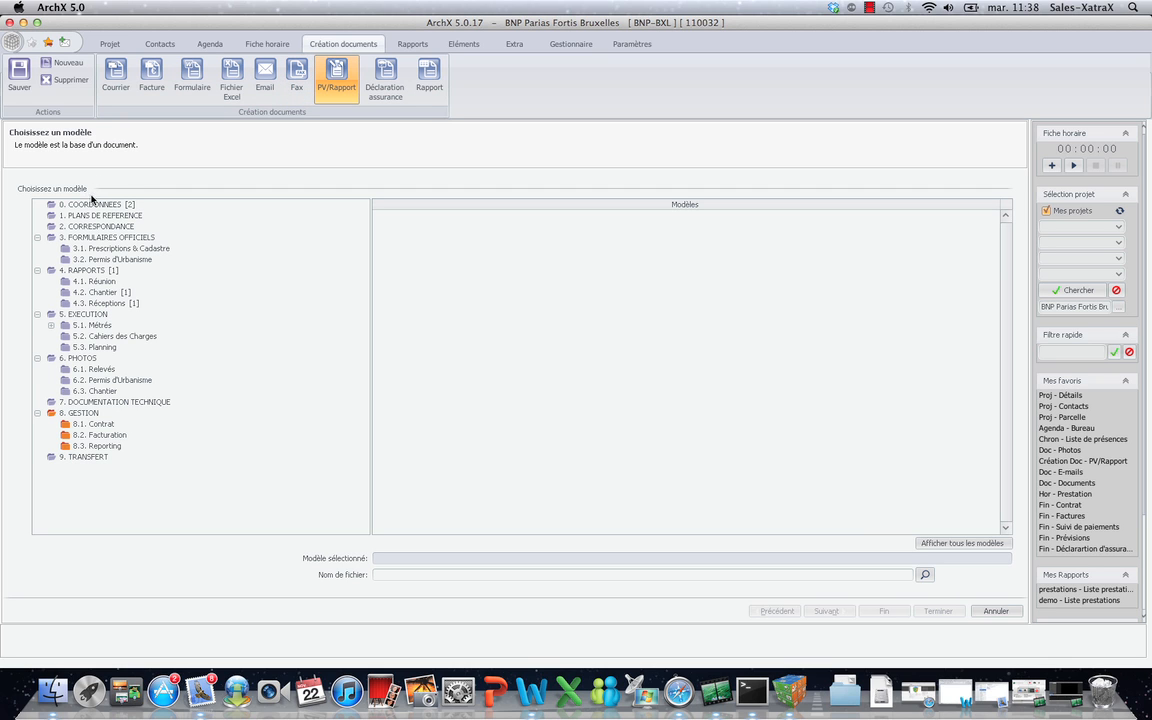
left_click(95, 292)
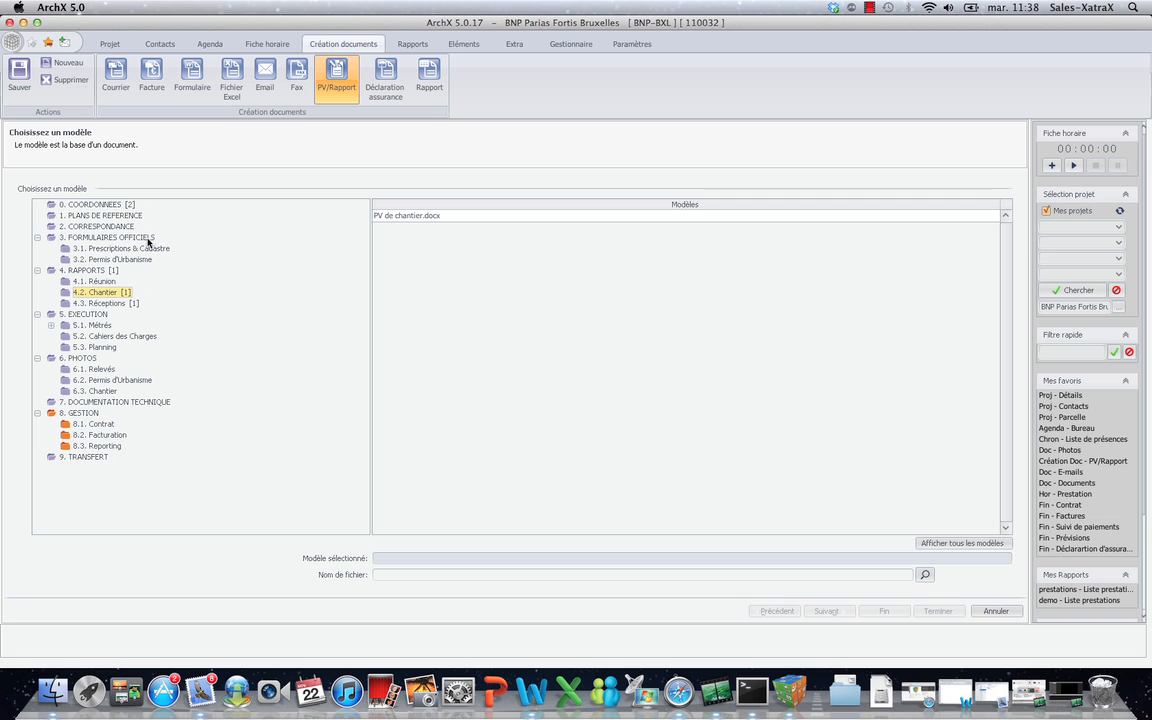
left_click(400, 215)
left_click(428, 216)
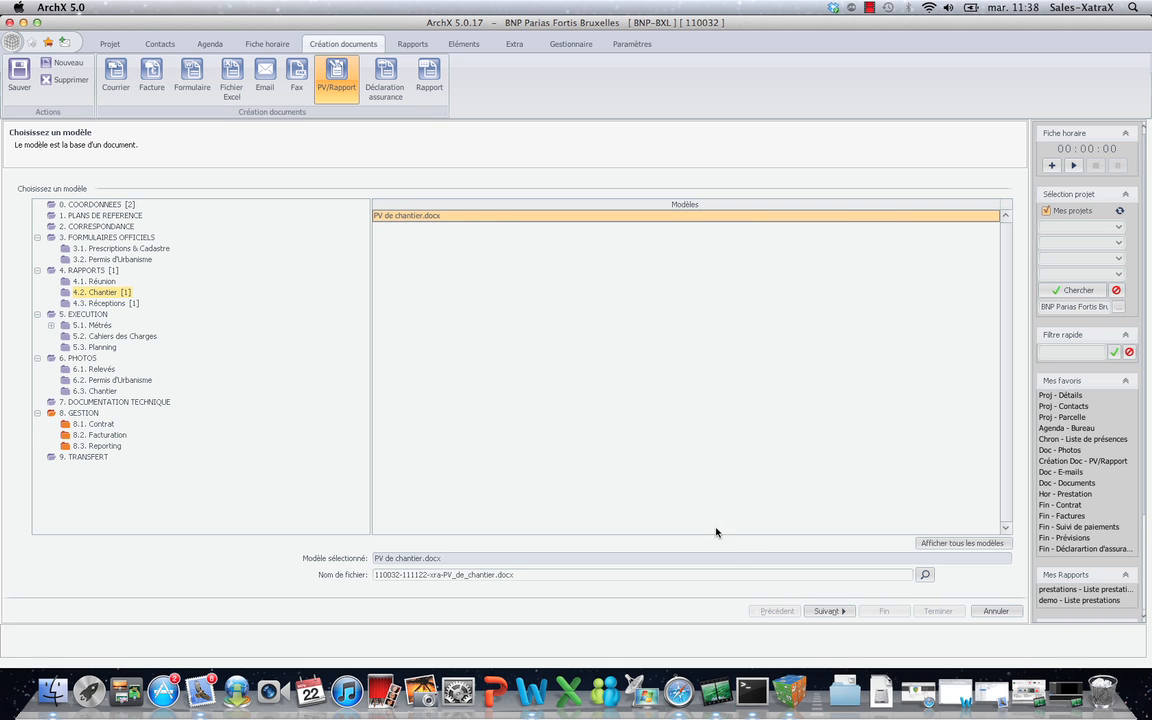
left_click(826, 611)
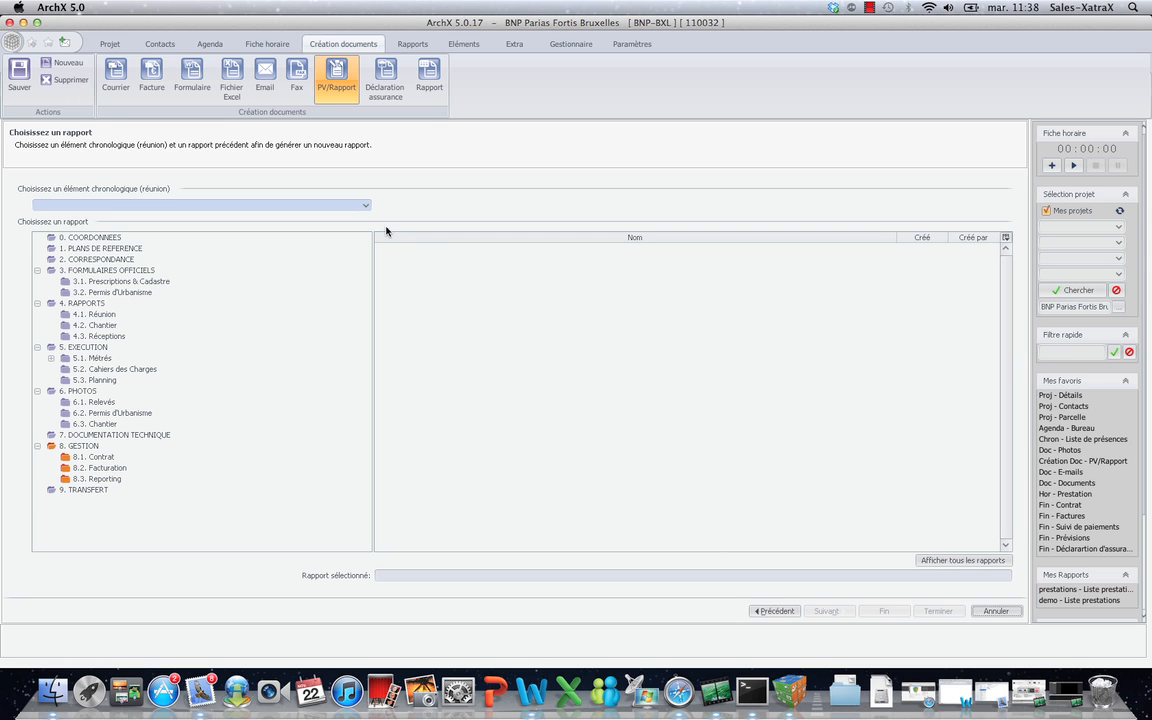
left_click(366, 205)
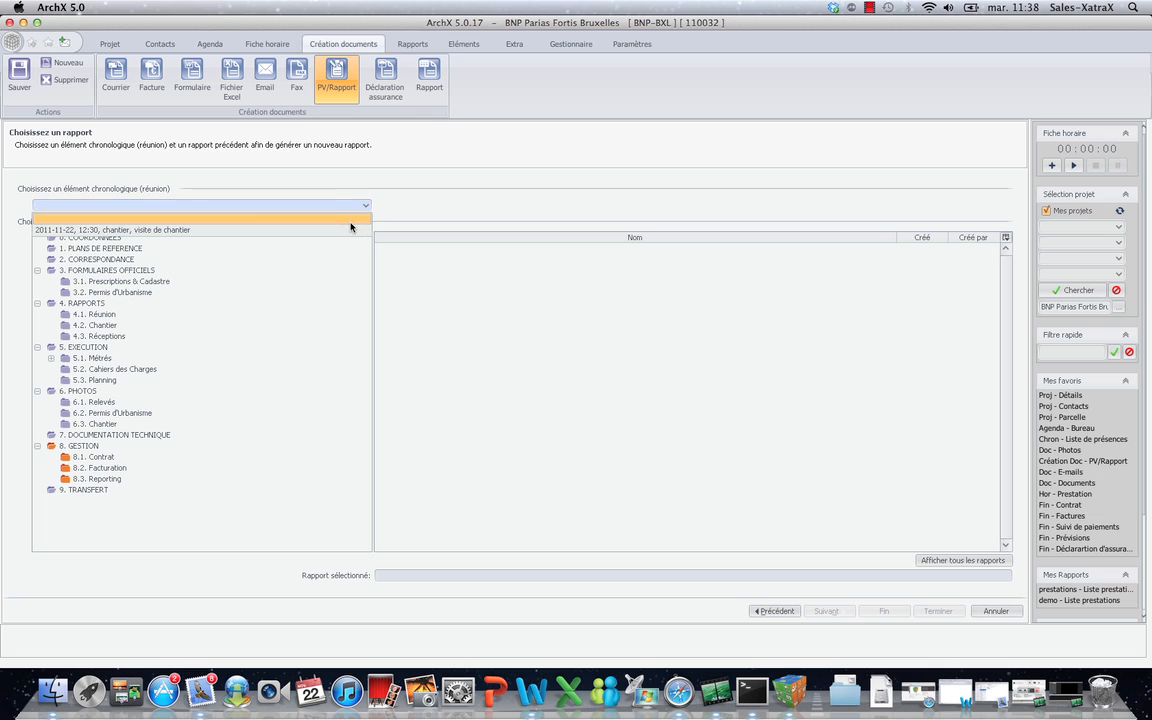
left_click(347, 228)
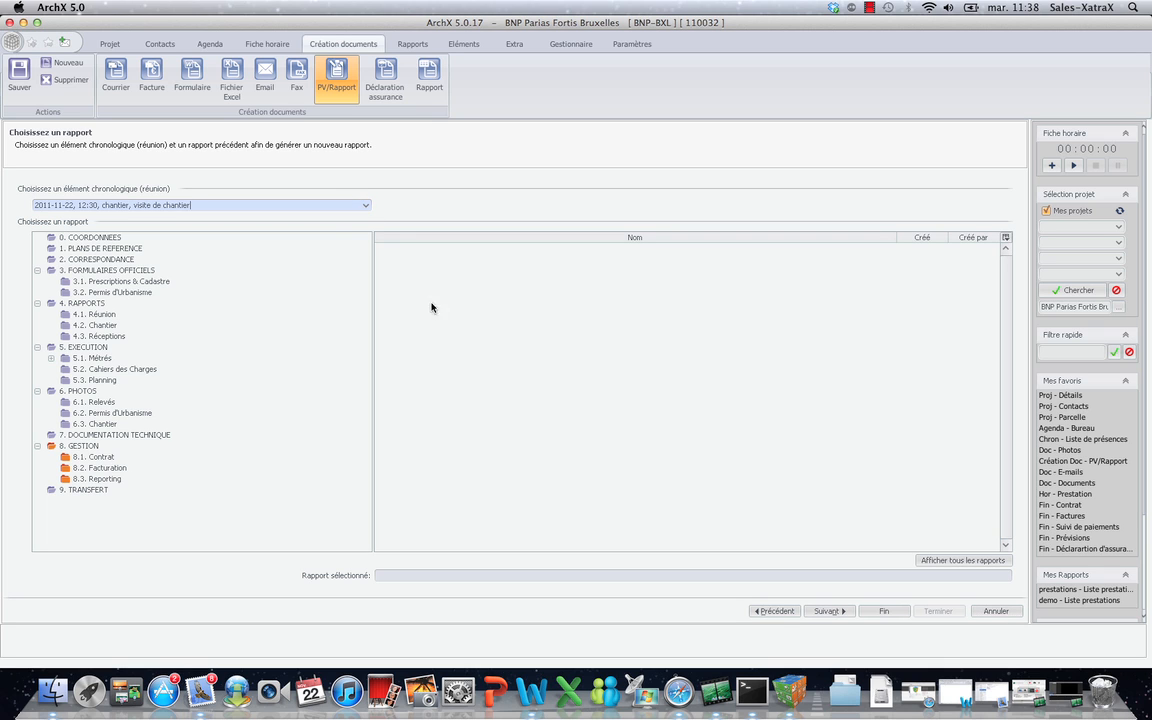
left_click(826, 611)
left_click(929, 611)
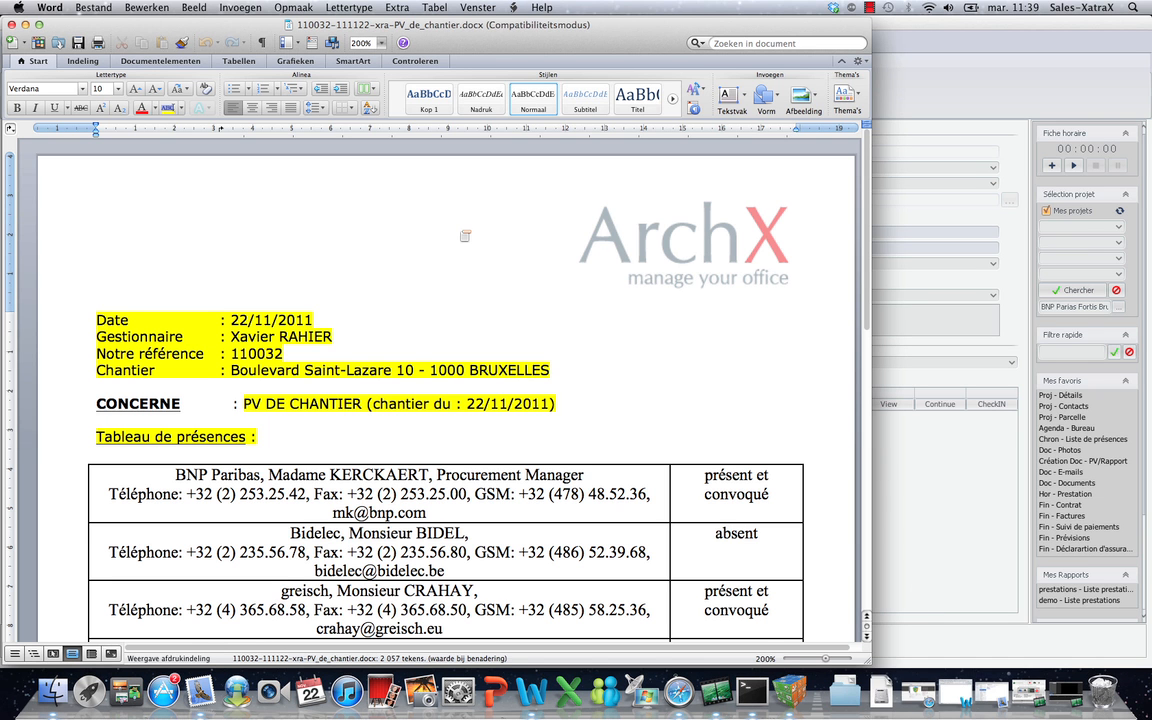
Review the report, add 'Il ne me reste que la rédaction de mon rapport' under the photos, and close it.
left_click_drag(90, 288, 669, 408)
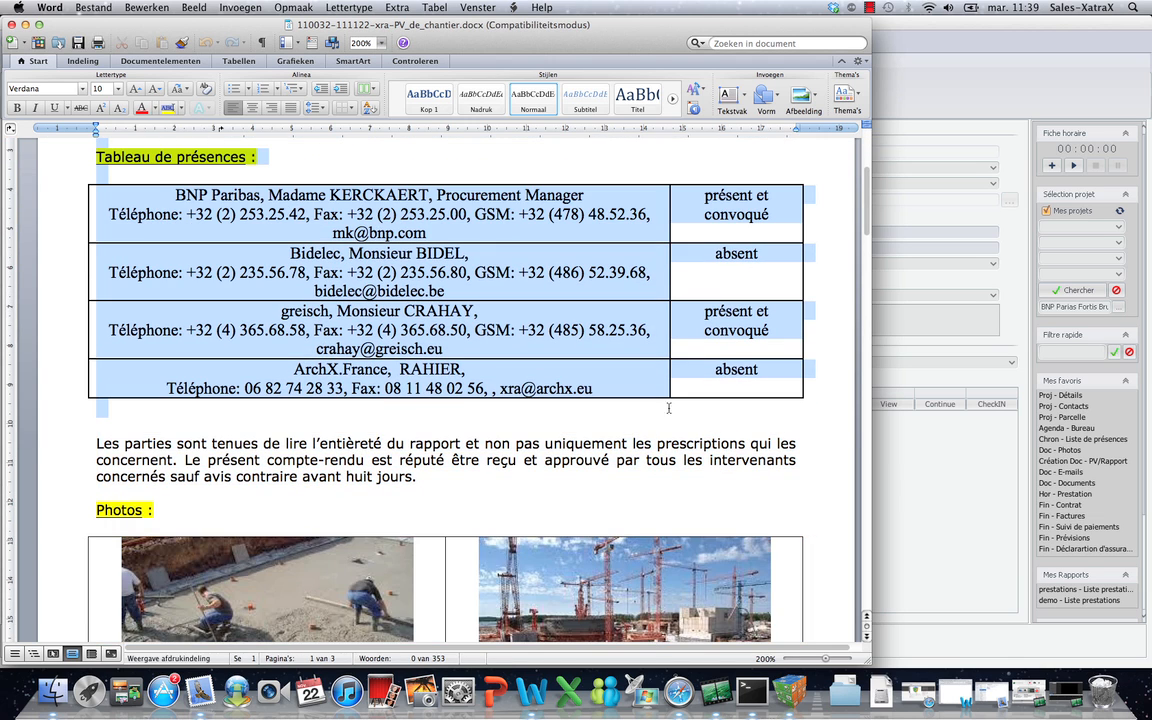
scroll(594, 428, "up", 1)
scroll(350, 498, "down", 5)
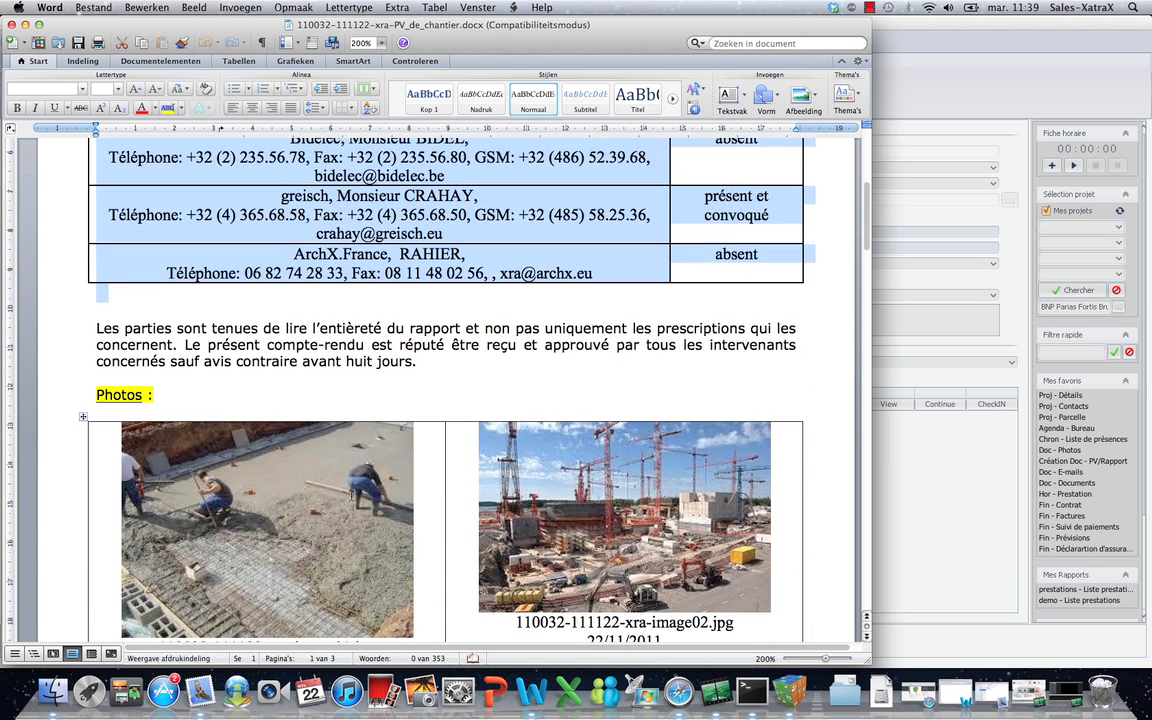
scroll(350, 498, "down", 10)
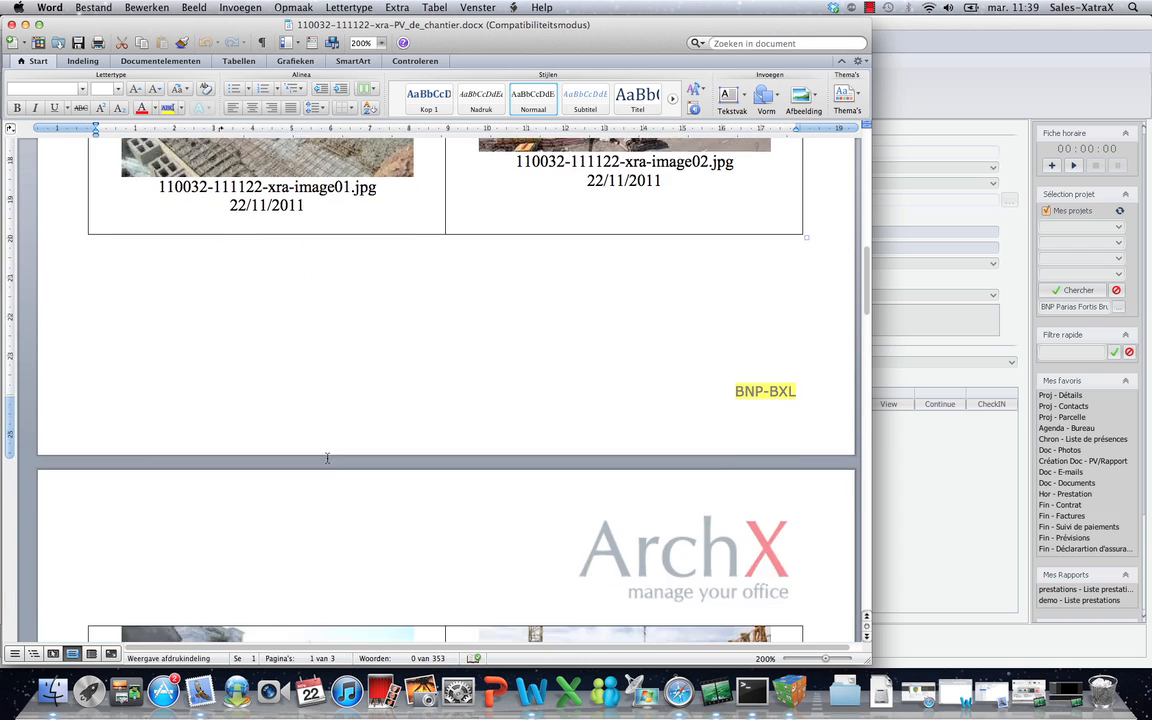
scroll(327, 458, "down", 10)
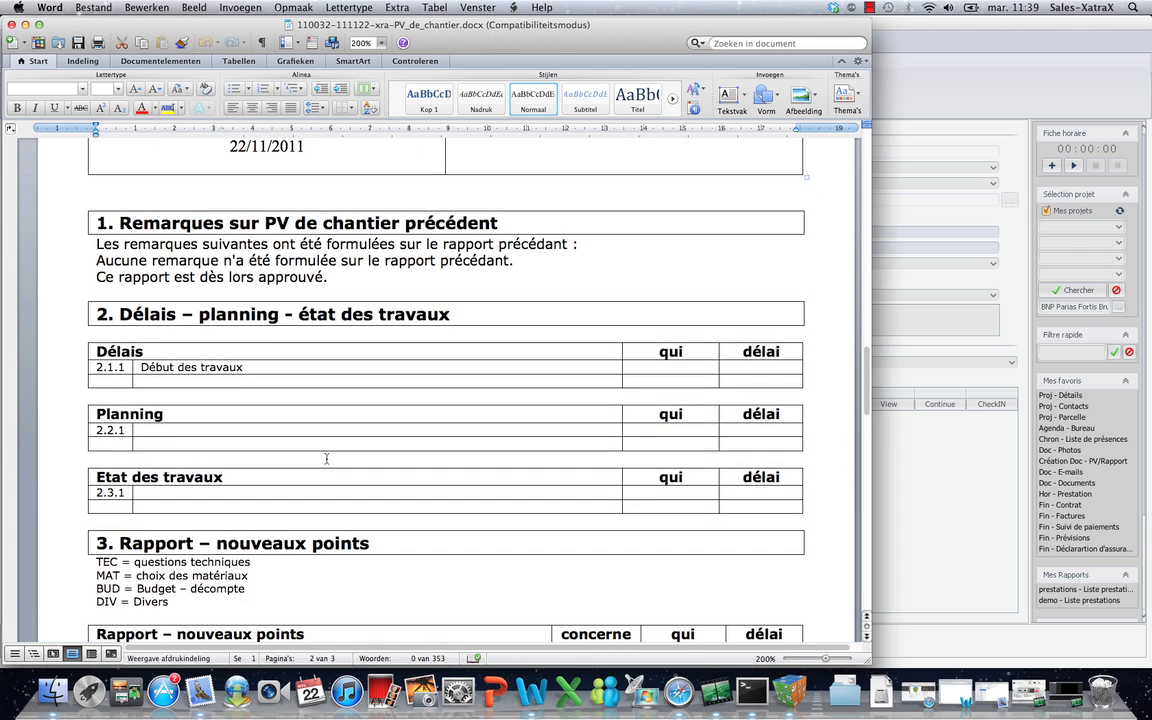
scroll(326, 458, "up", 5)
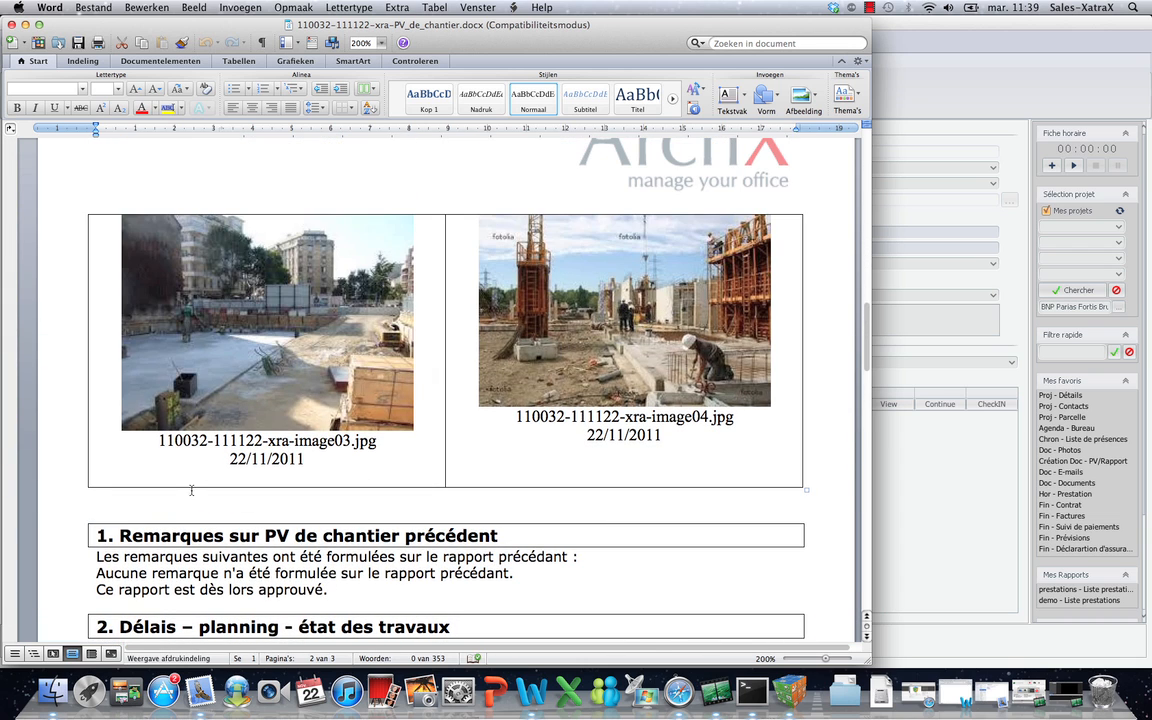
type("i")
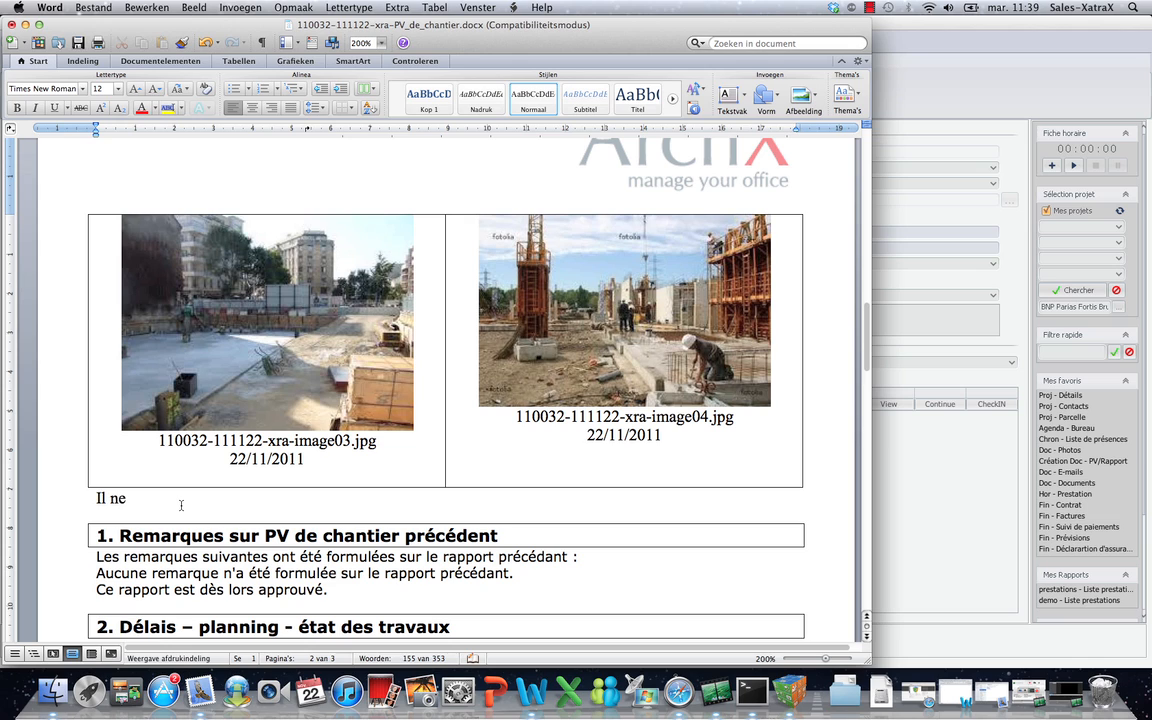
type("l ne me reste que la réd")
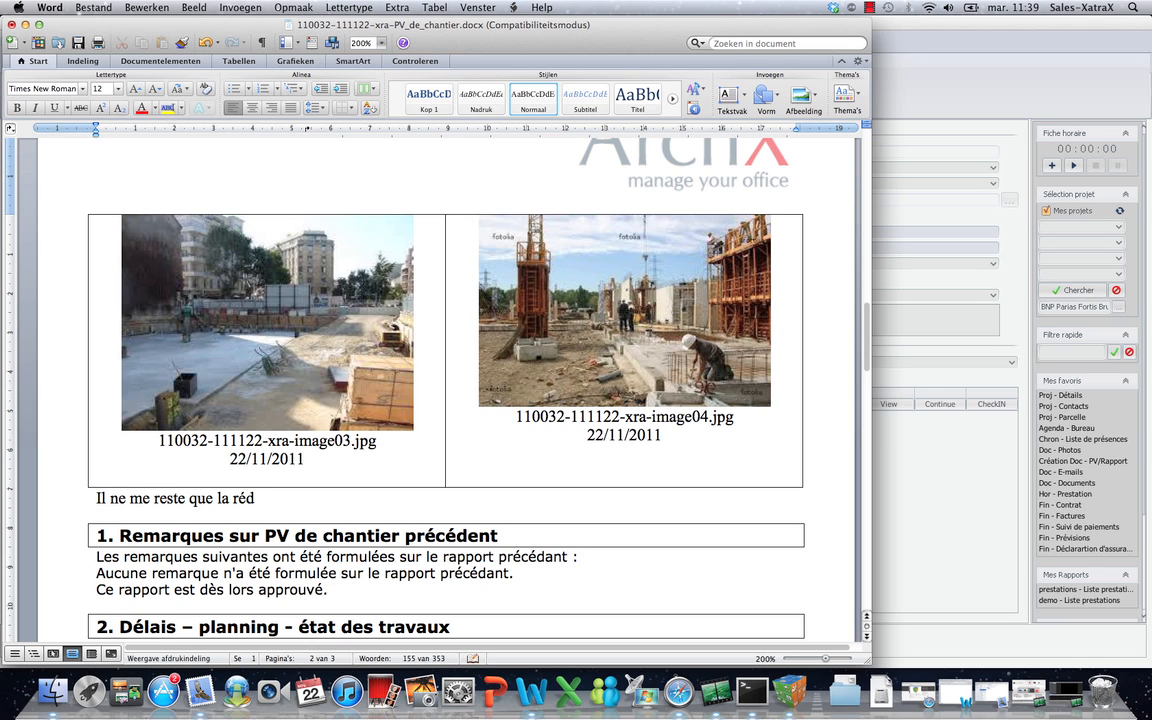
type("action de mon rapport")
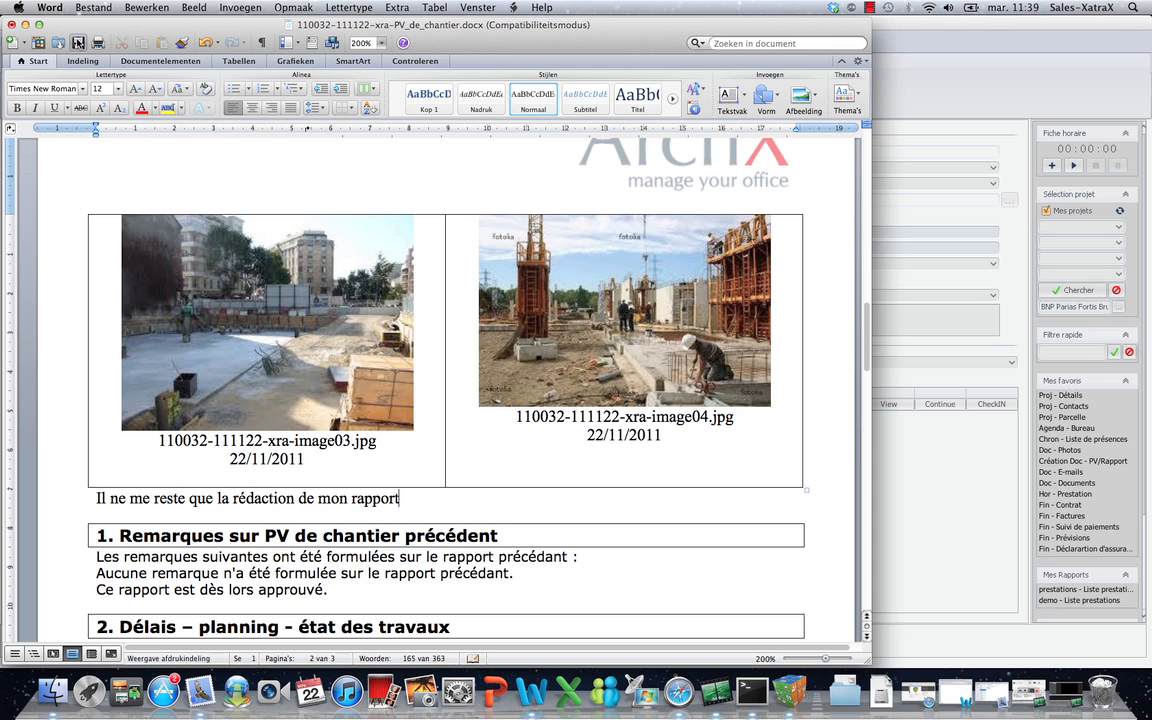
left_click(11, 25)
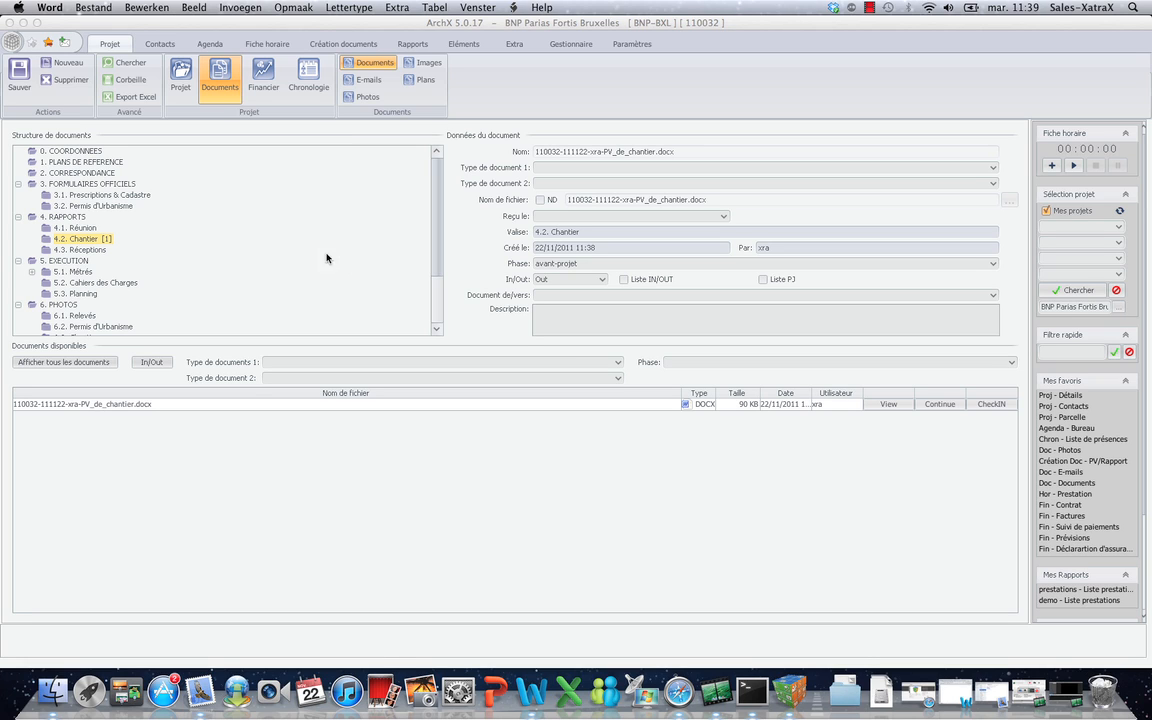
Check the edited report back into ArchX and convert it to PDF for e-mailing.
left_click(997, 405)
left_click(997, 405)
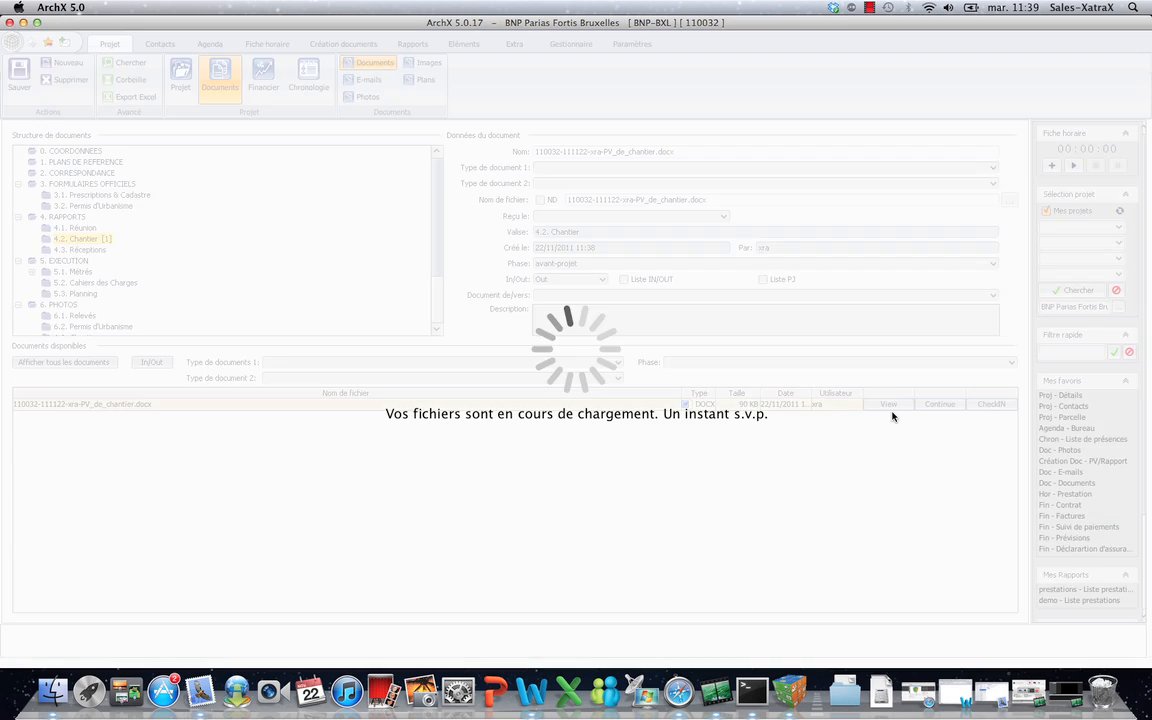
right_click(504, 410)
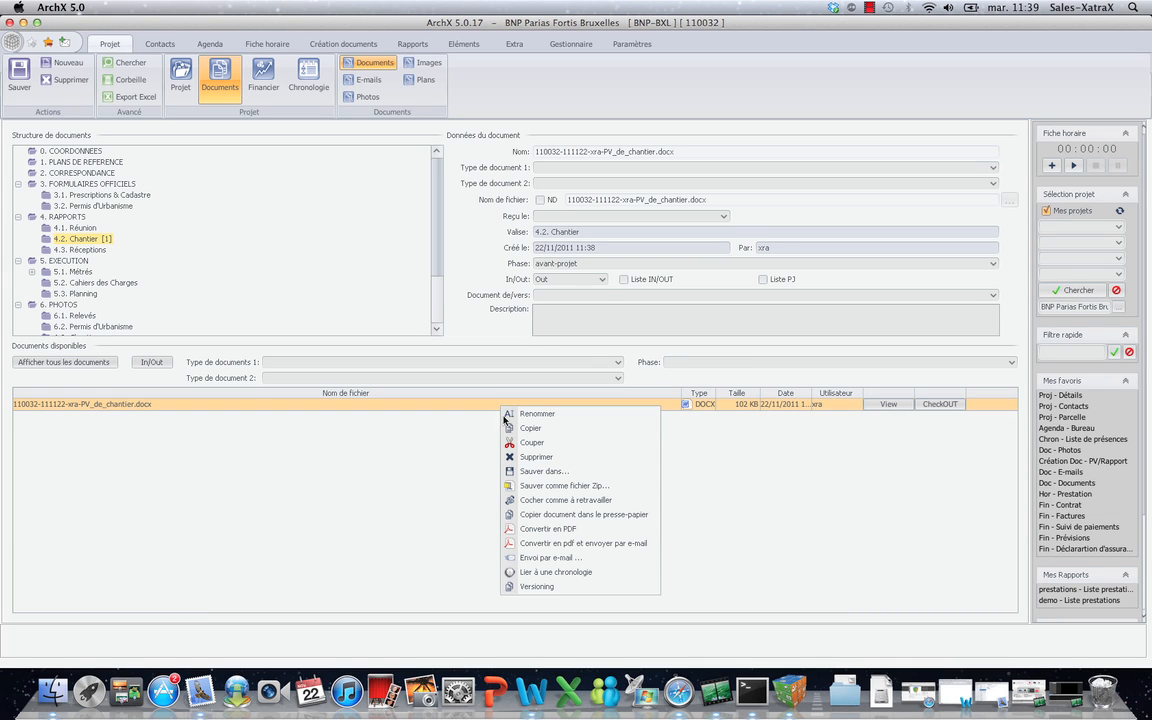
left_click(558, 545)
Address the PDF e-mail to all three project contacts.
left_click(390, 283)
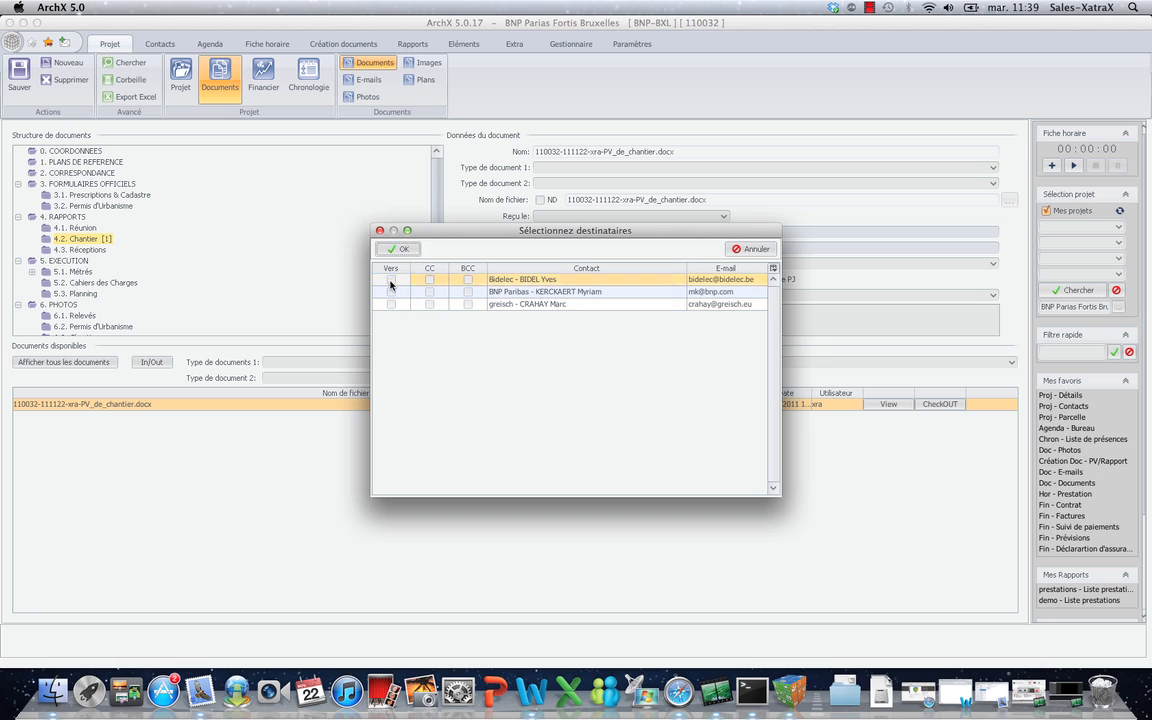
left_click(391, 292)
left_click(391, 304)
left_click(401, 251)
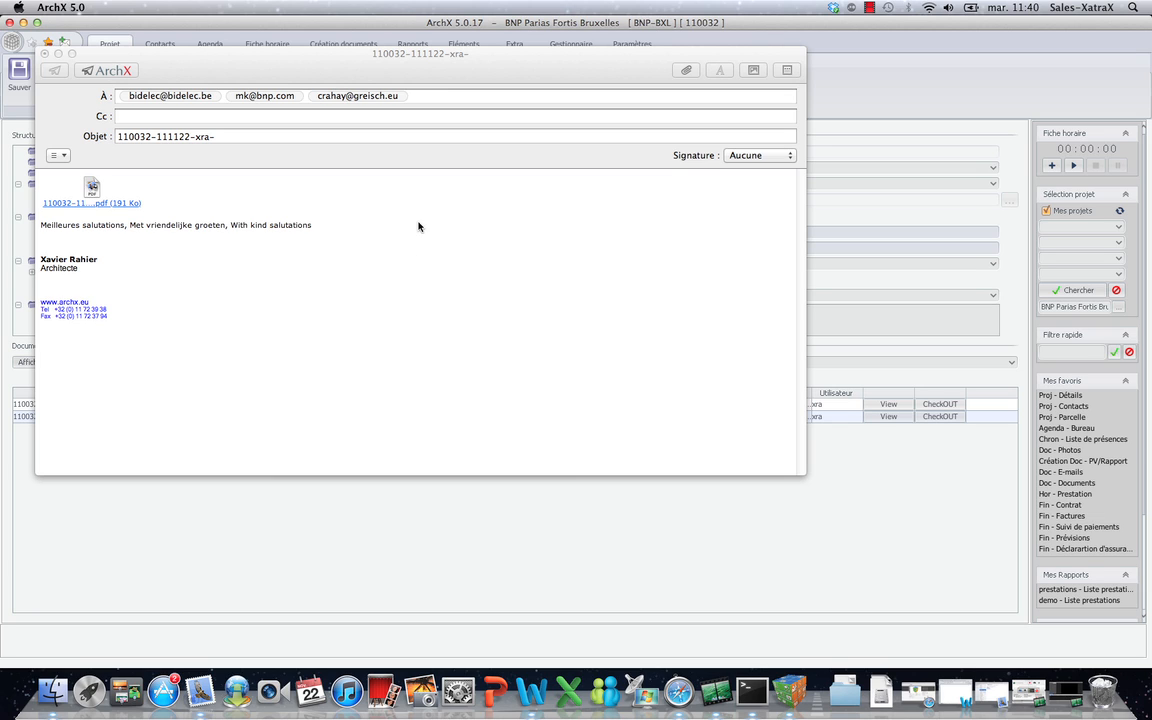
Replace the three recipients with a single suggested e-mail address.
left_click(419, 96)
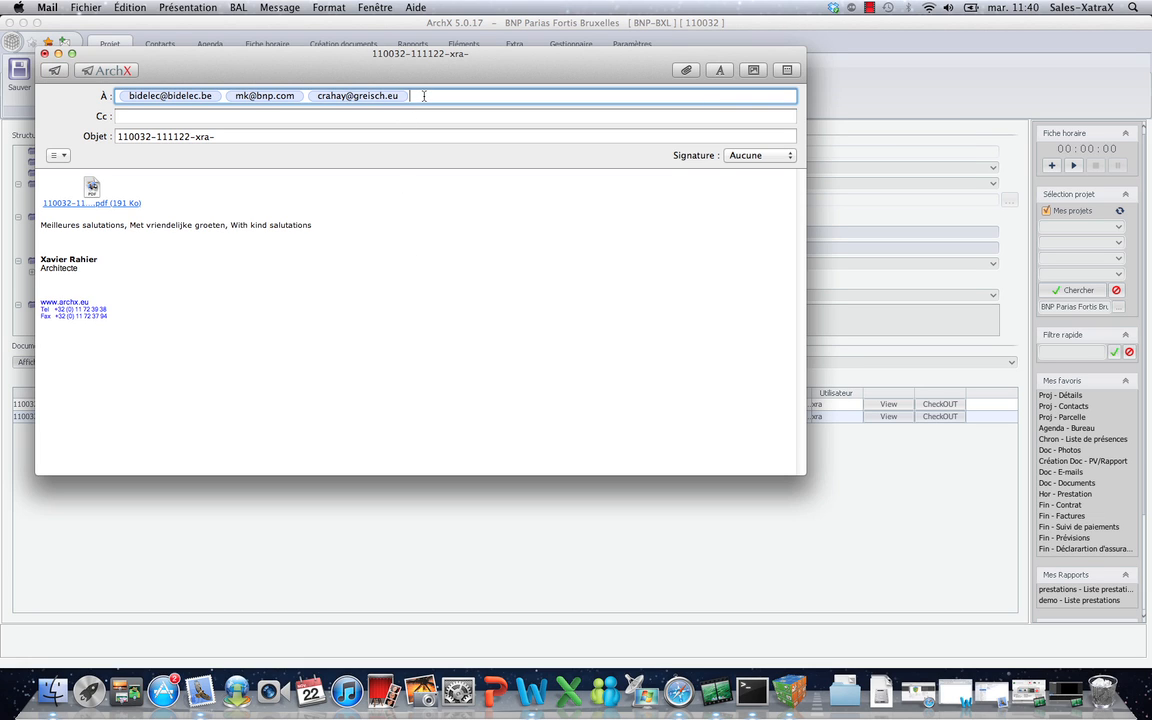
key("BackSpace")
key("BackSpace")
key("BackSpace")
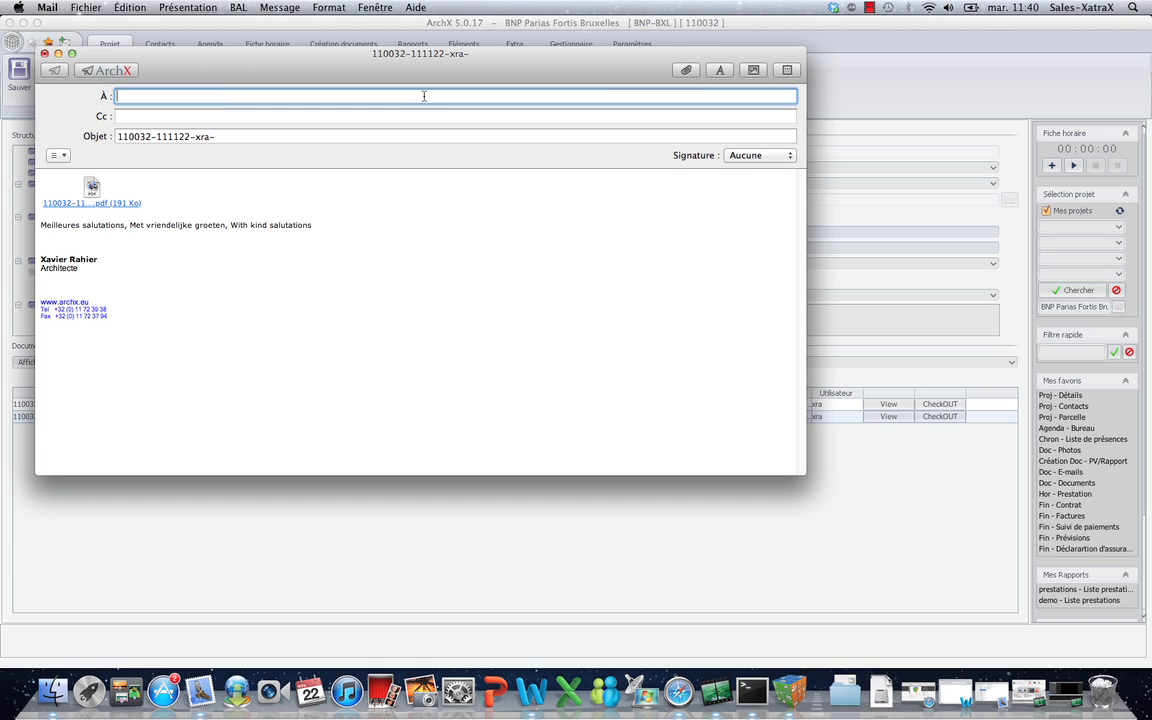
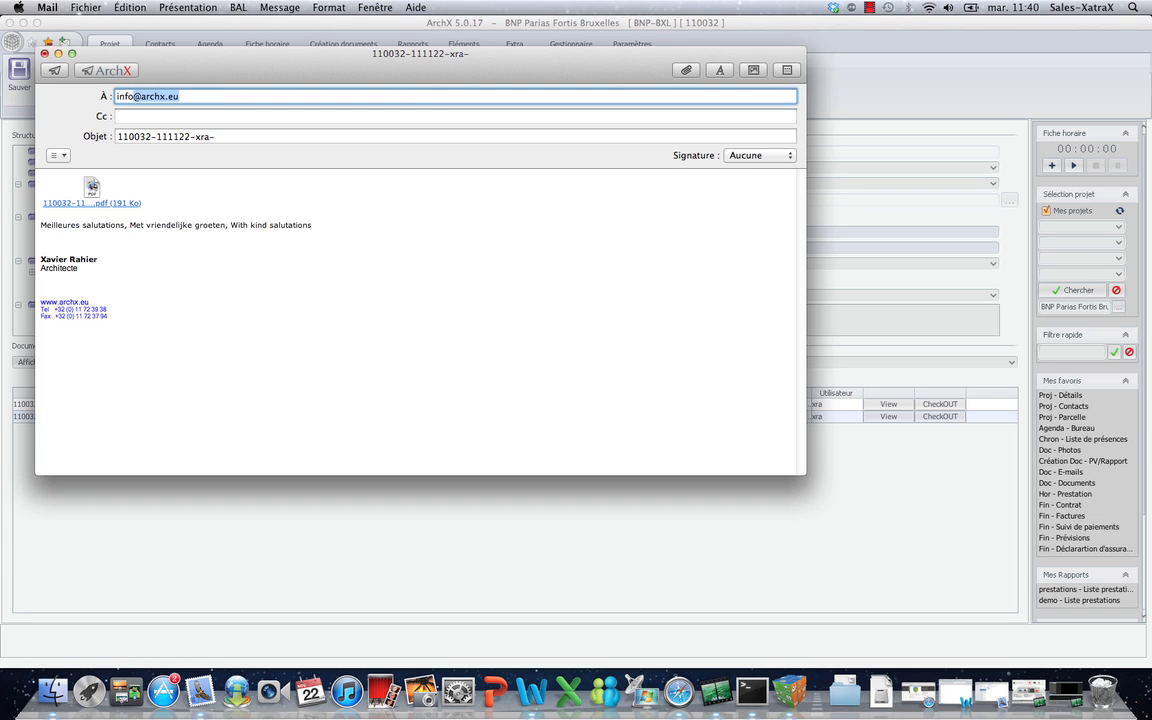
key("Return")
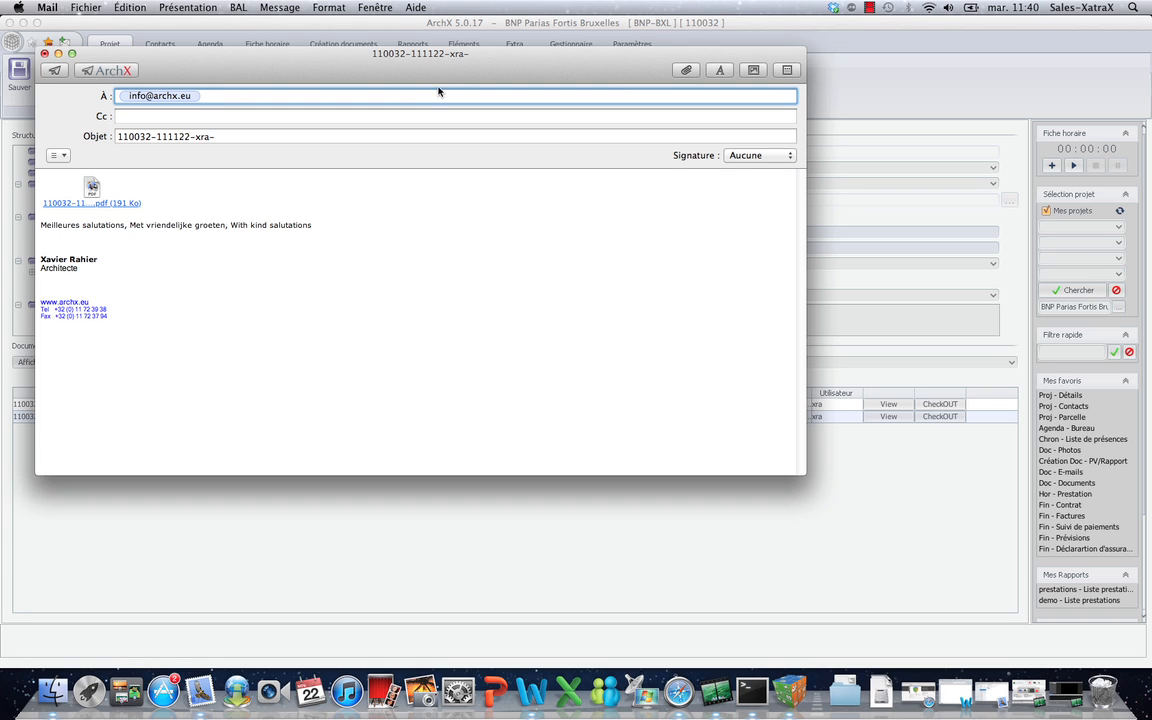
Append 'rapport' to the subject line and write a line in the message body.
left_click(258, 136)
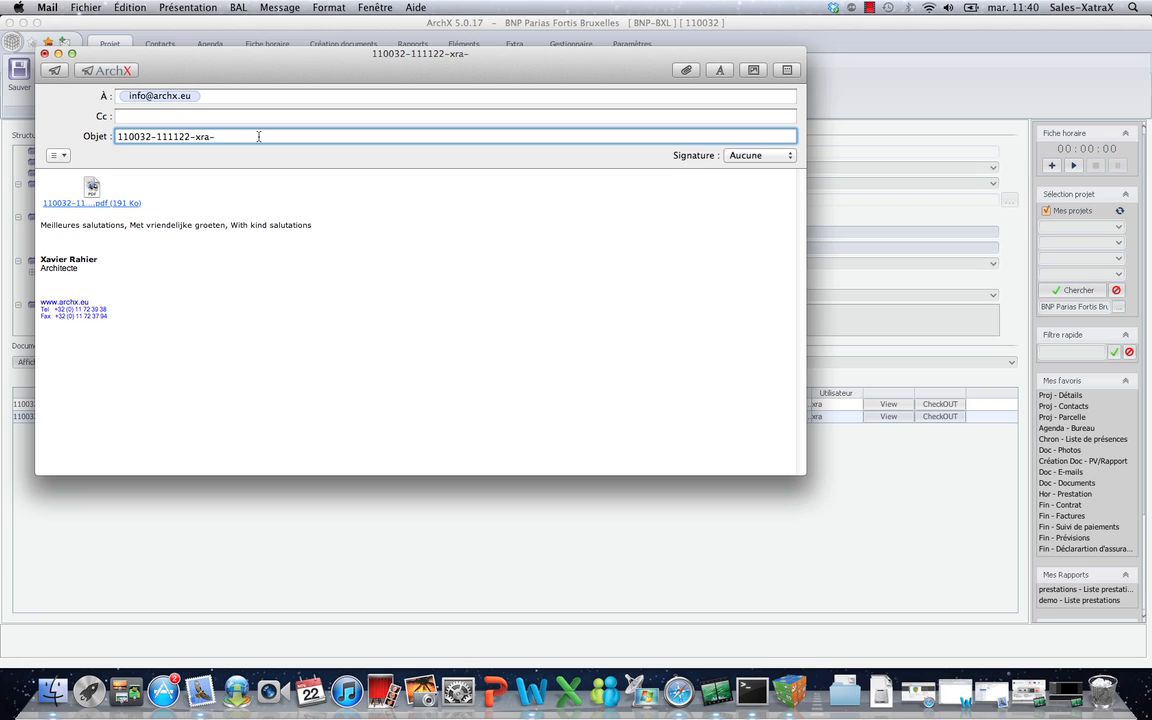
type("rapport")
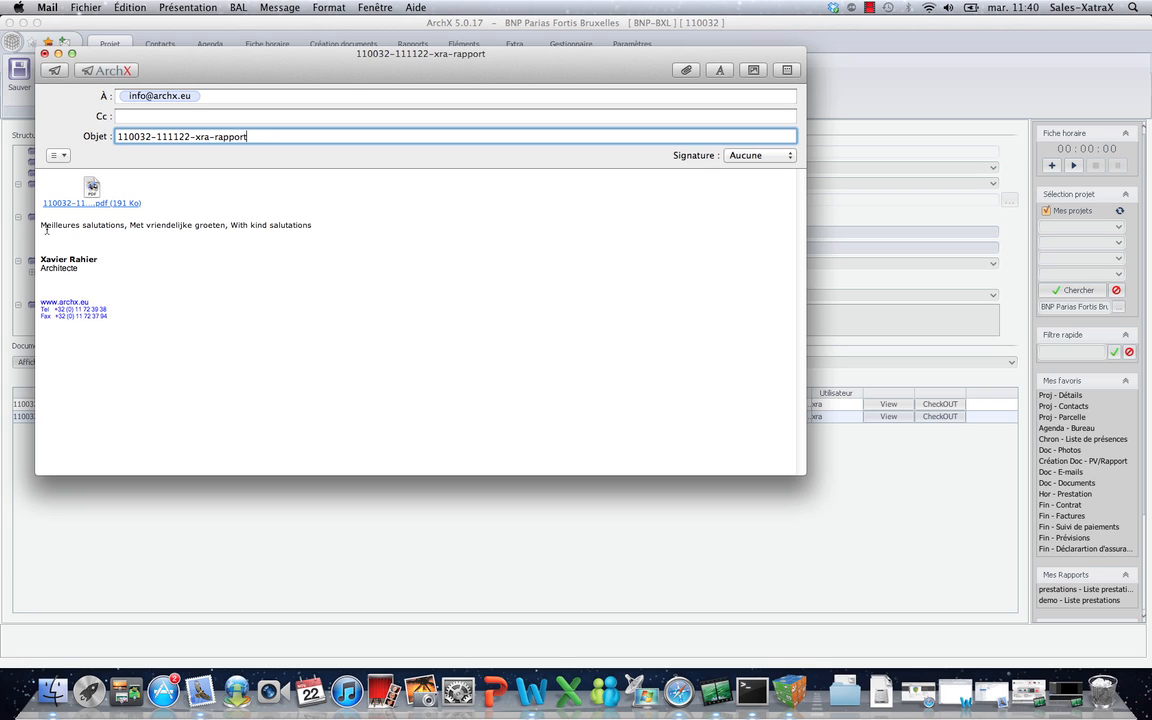
left_click(42, 214)
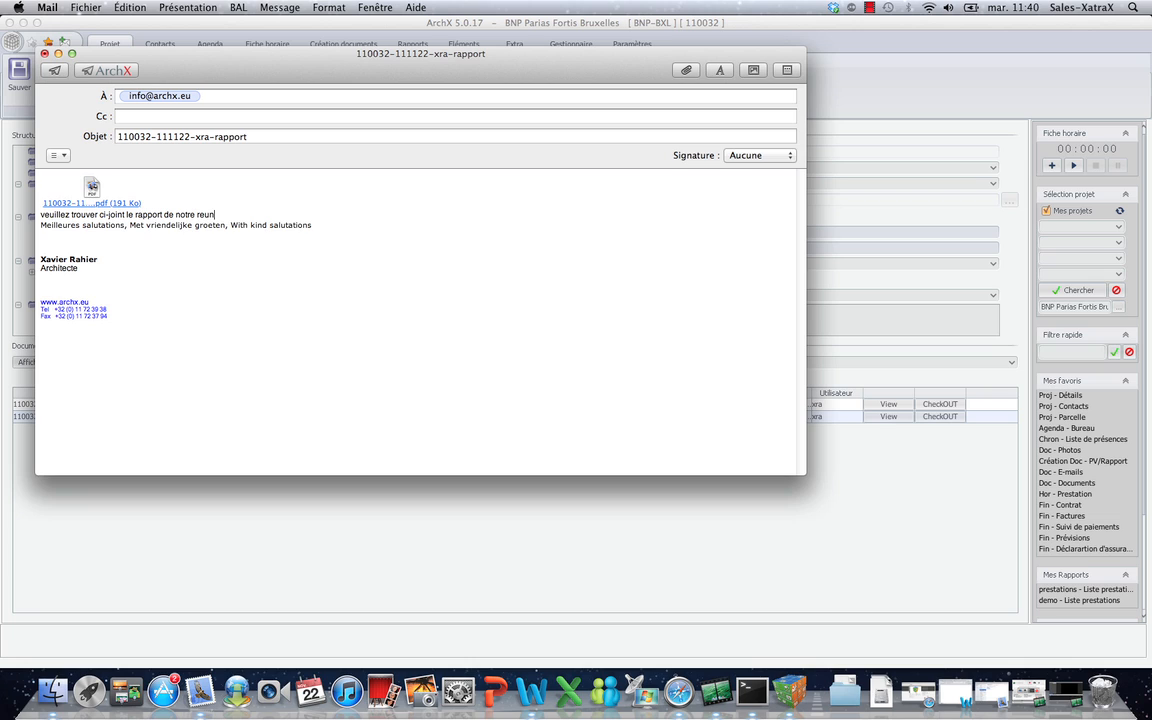
type("ion de ce jour")
key("Return")
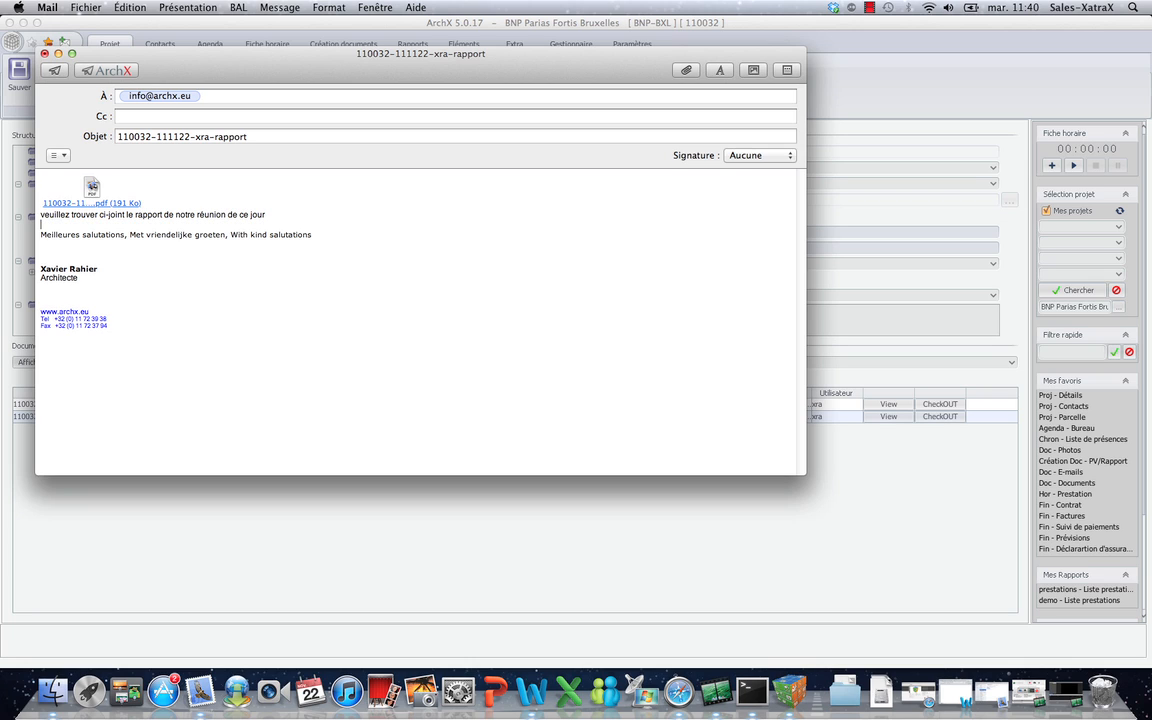
Cancel the ArchX filing picker and close the e-mail without saving a draft.
left_click(101, 76)
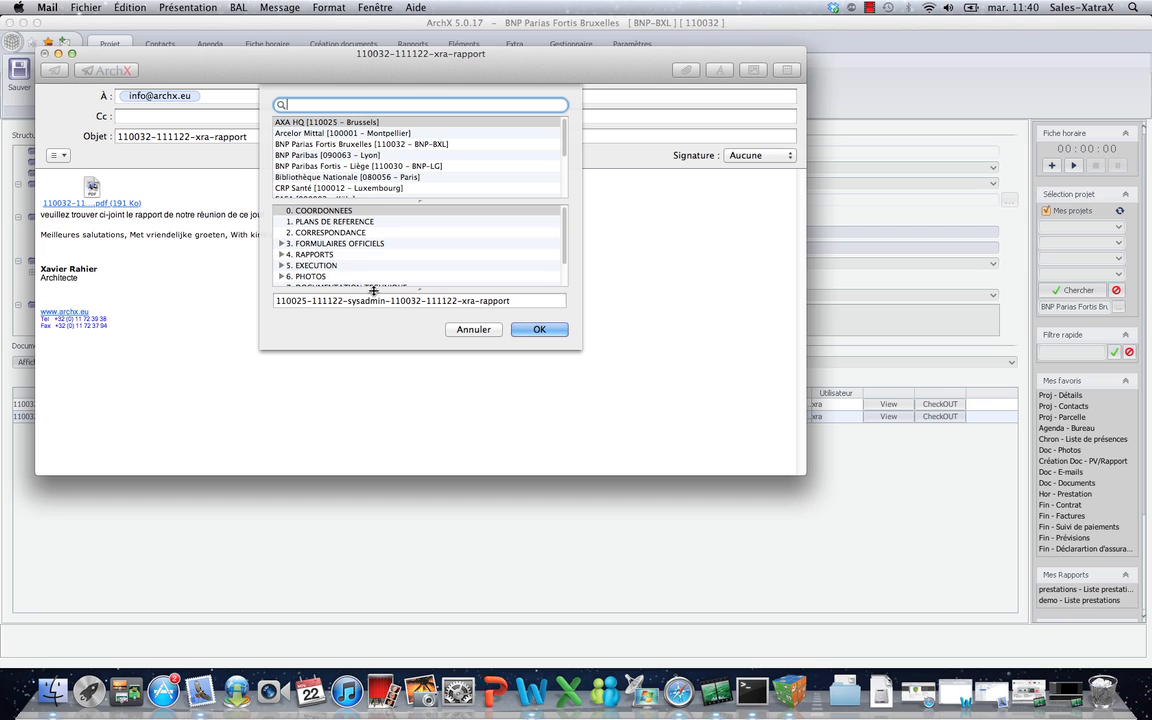
left_click(478, 333)
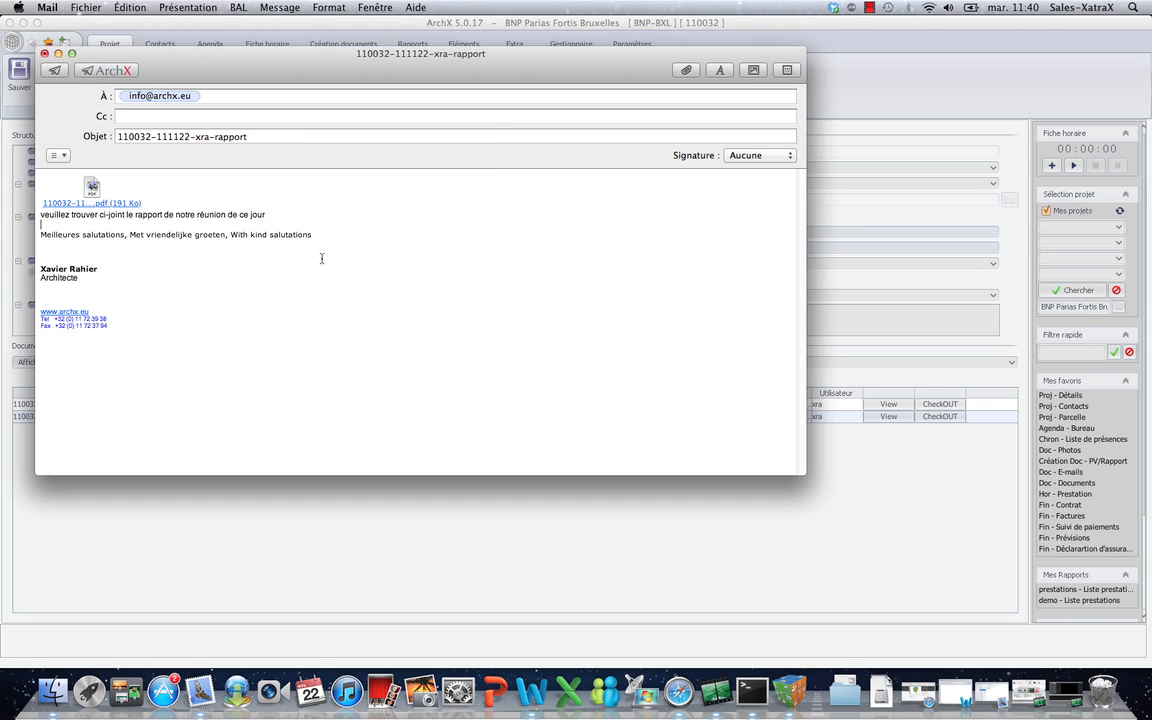
key("super+w")
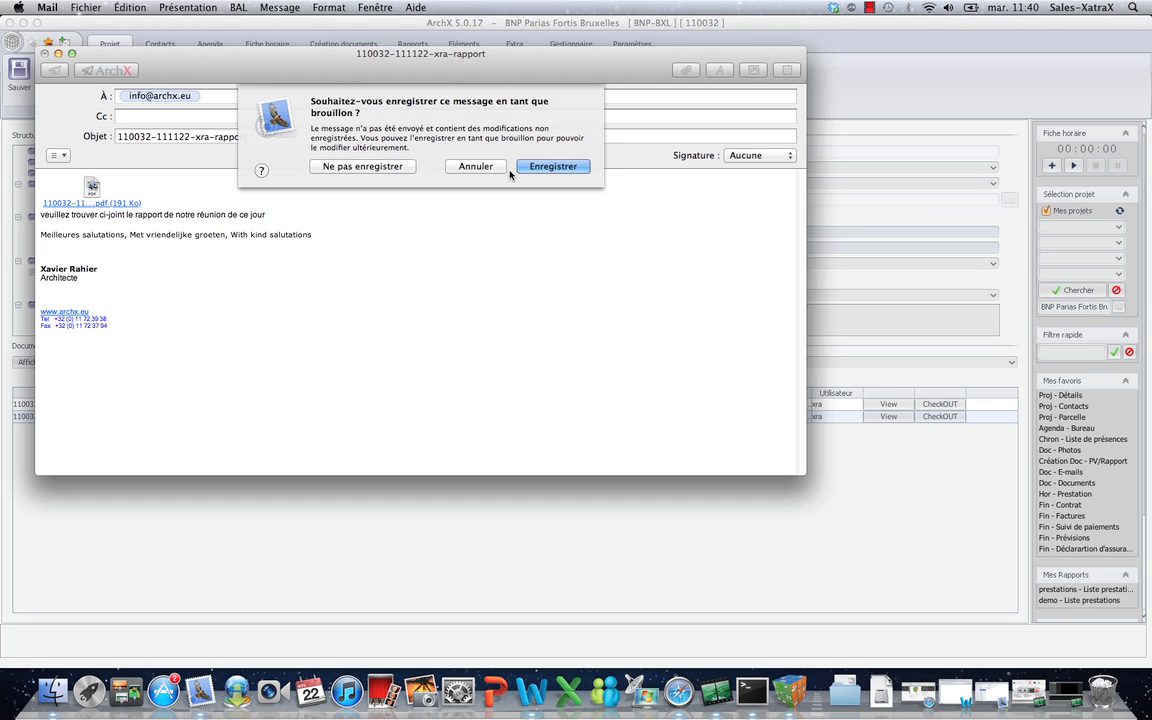
left_click(330, 166)
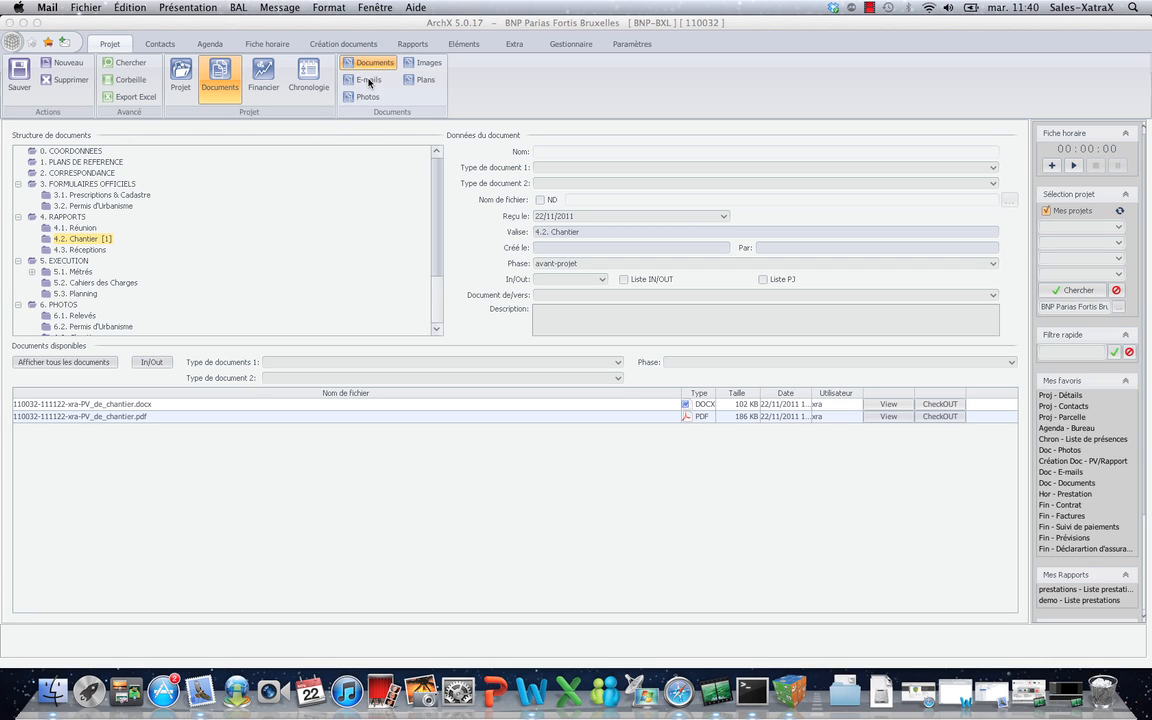
File the 'stand ArchX.France' e-mail into BNP Parias Fortis Bruxelles › 2. CORRESPONDANCE, then return to ArchX.
left_click(200, 688)
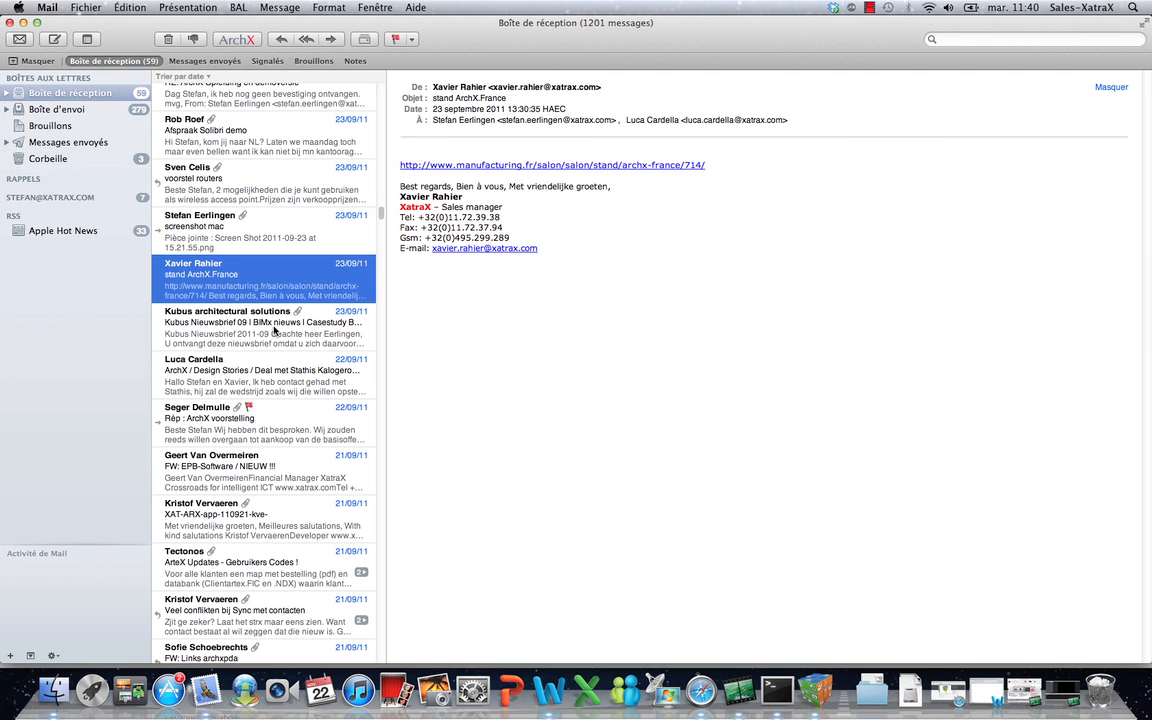
left_click(237, 40)
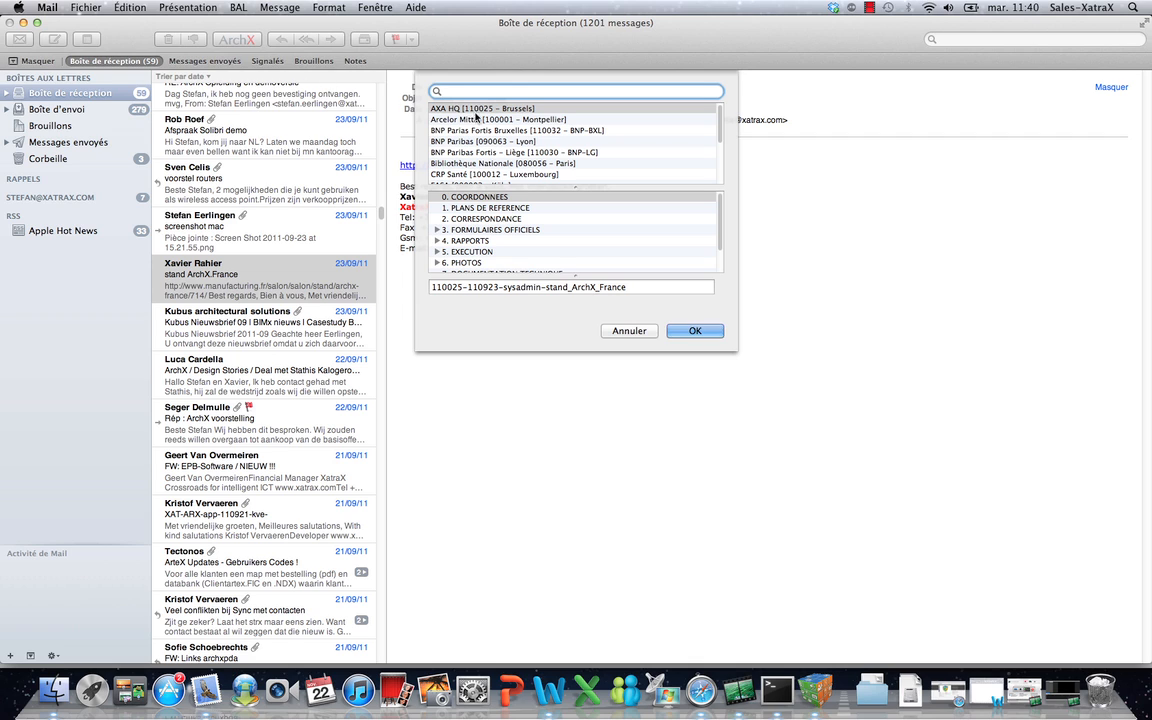
left_click(476, 129)
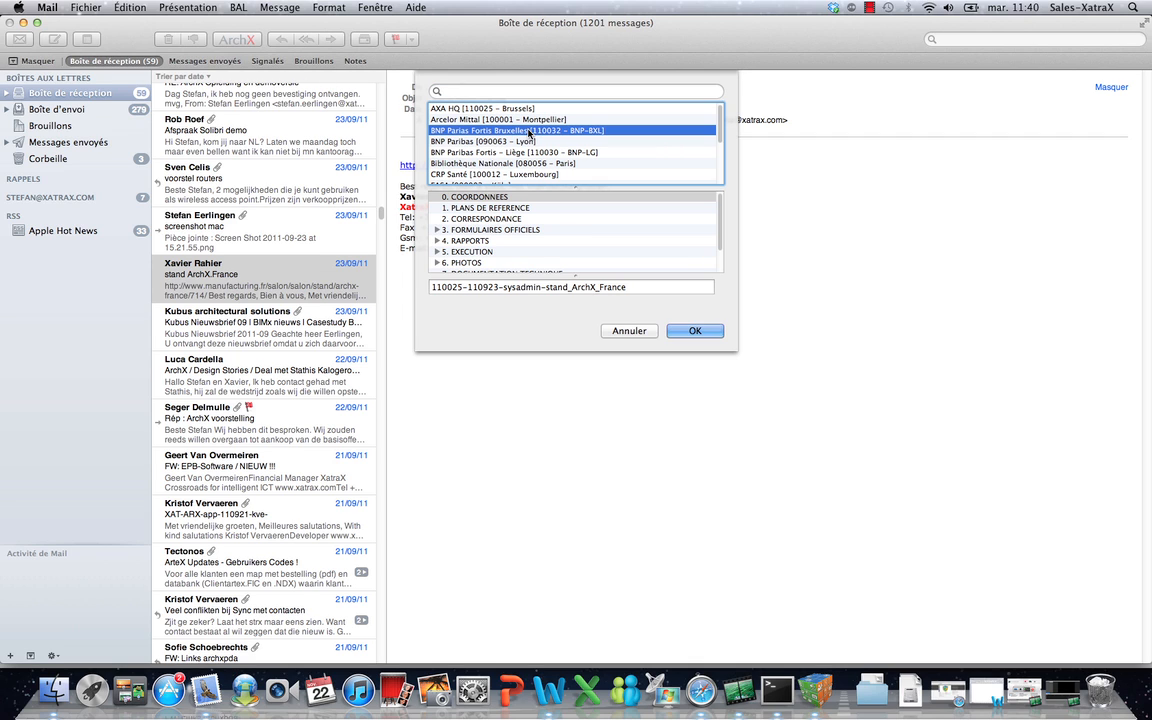
left_click(466, 217)
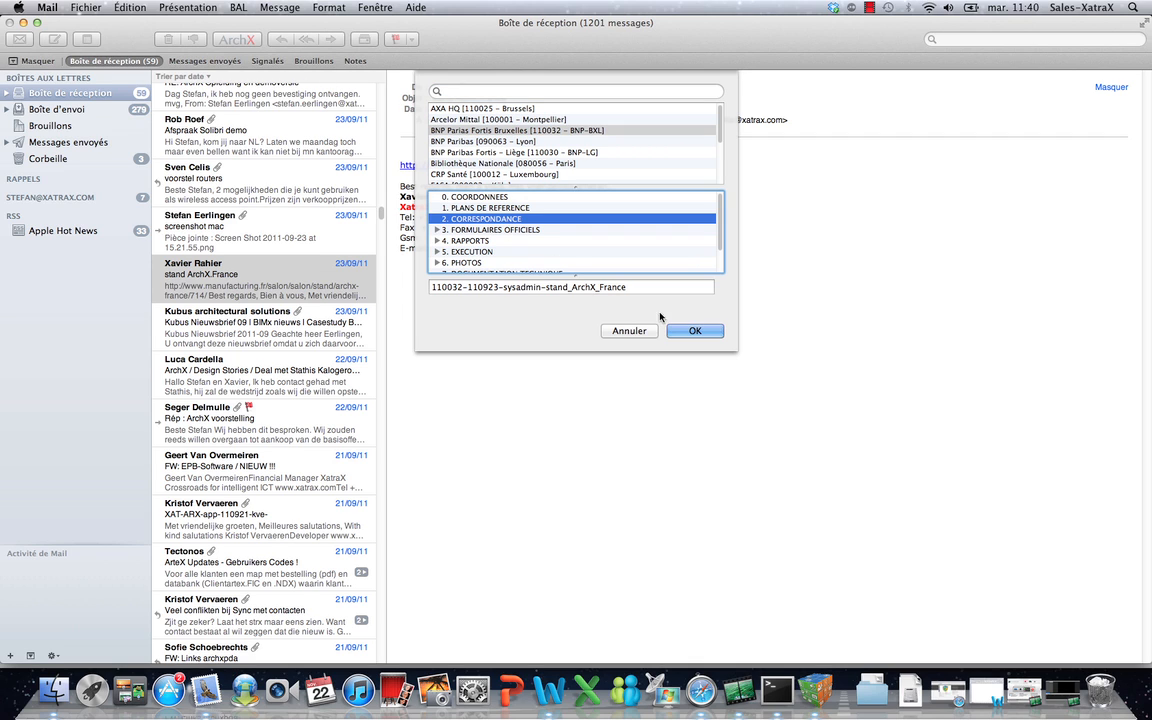
left_click(692, 331)
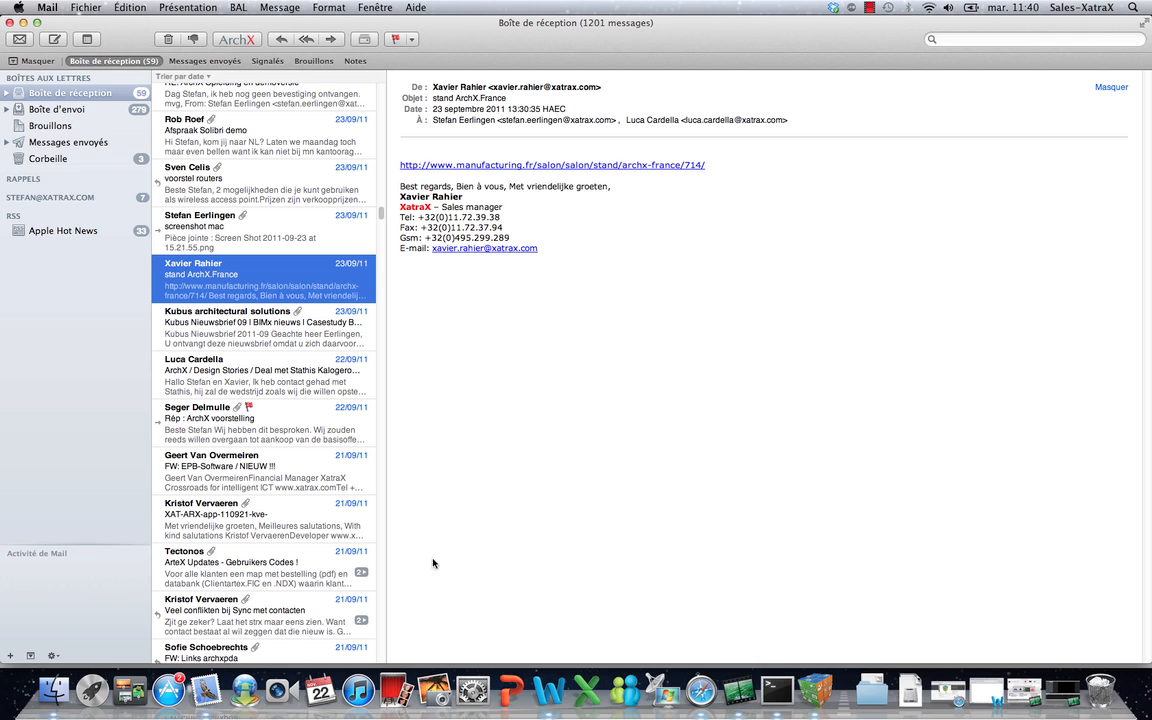
left_click(812, 690)
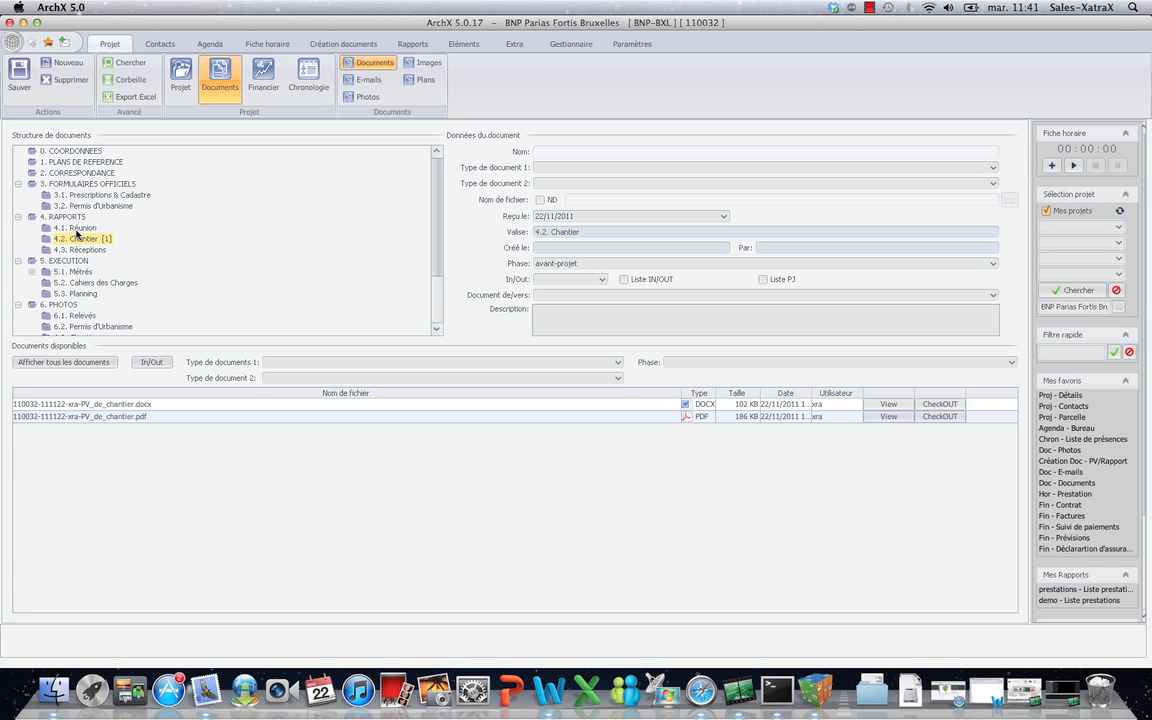
In the weekly agenda, add the 22/11 12:30 site visit to the time entries.
left_click(318, 44)
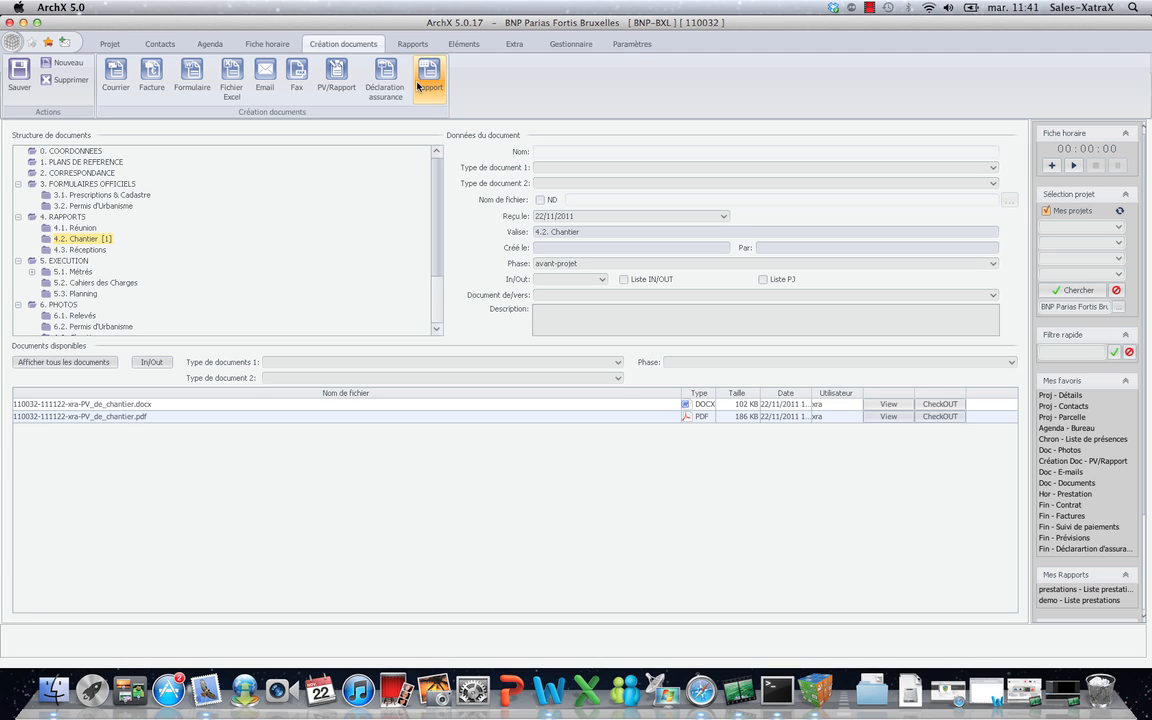
left_click(192, 42)
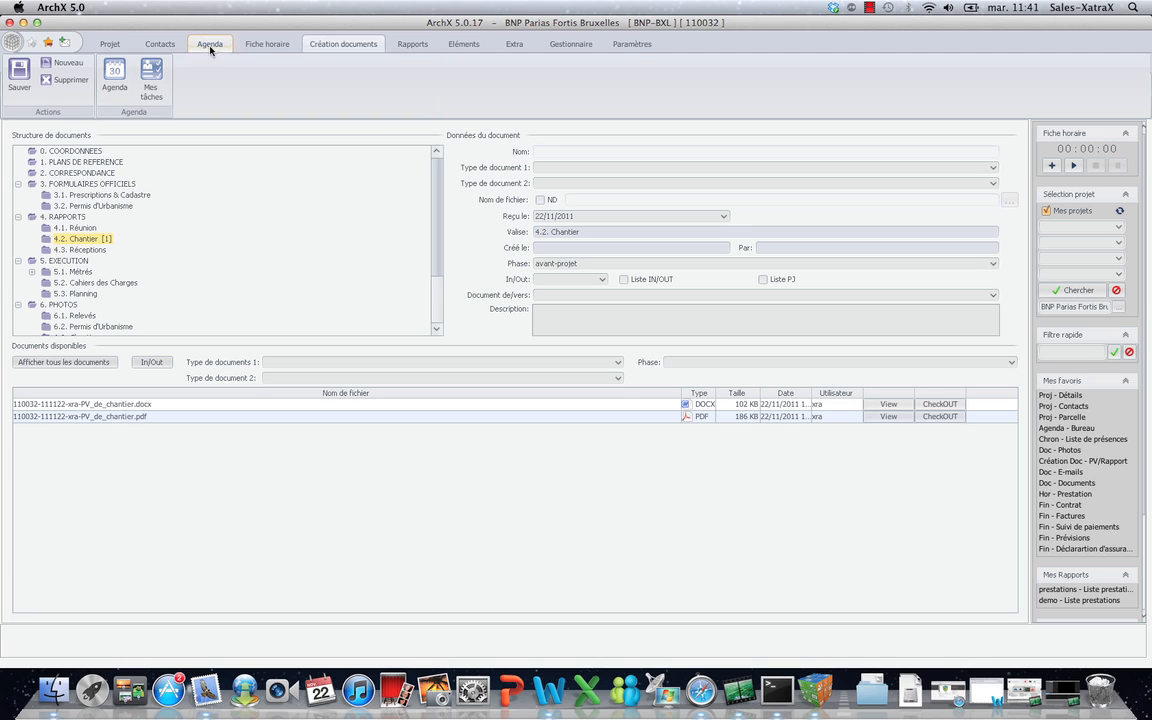
left_click(115, 79)
left_click(357, 297)
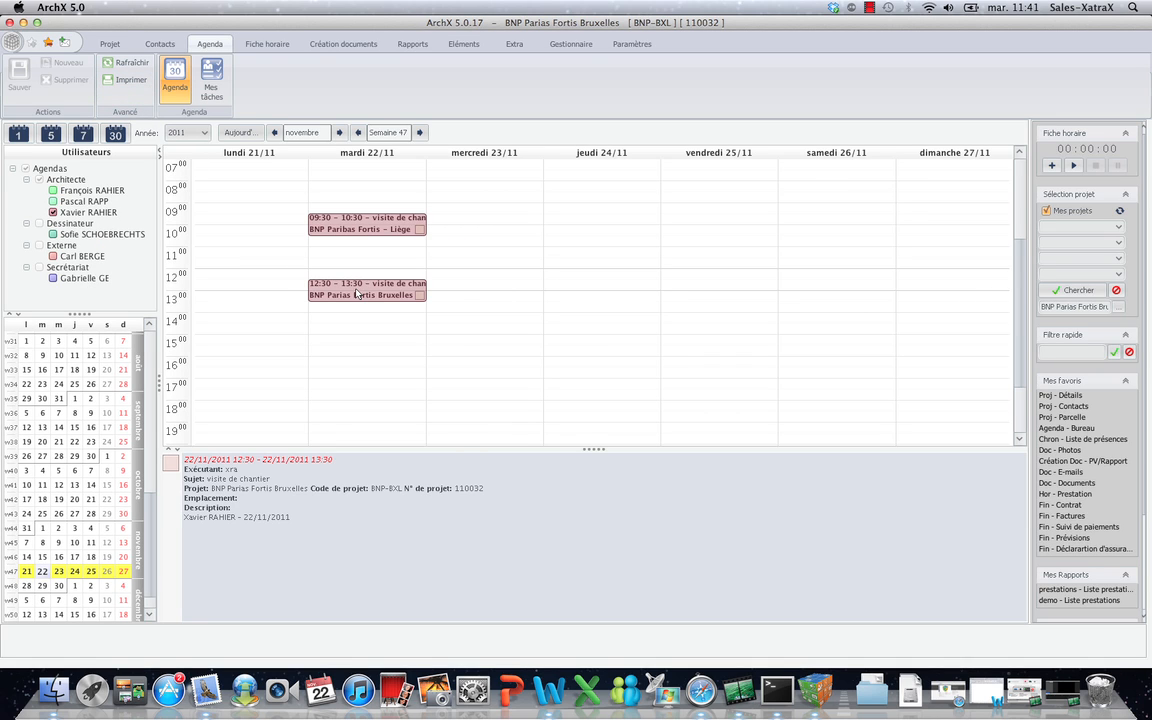
right_click(356, 293)
left_click(410, 324)
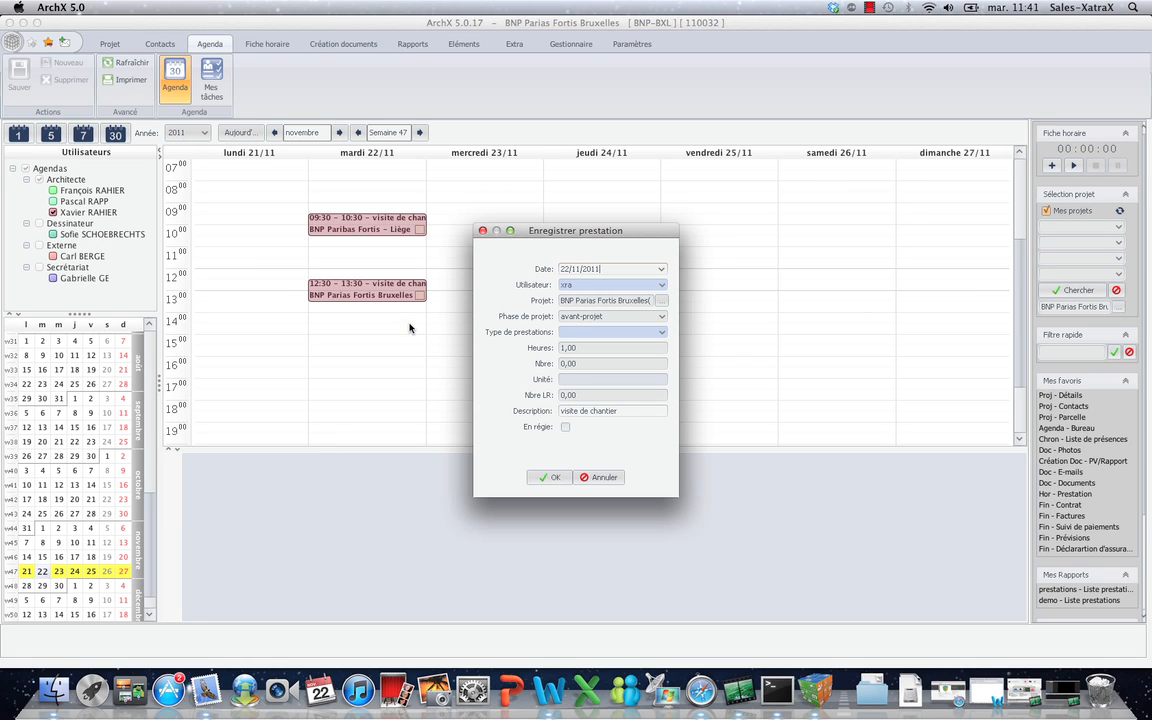
Set the entry's type to réunion with quantity 10 km and save it.
left_click(661, 332)
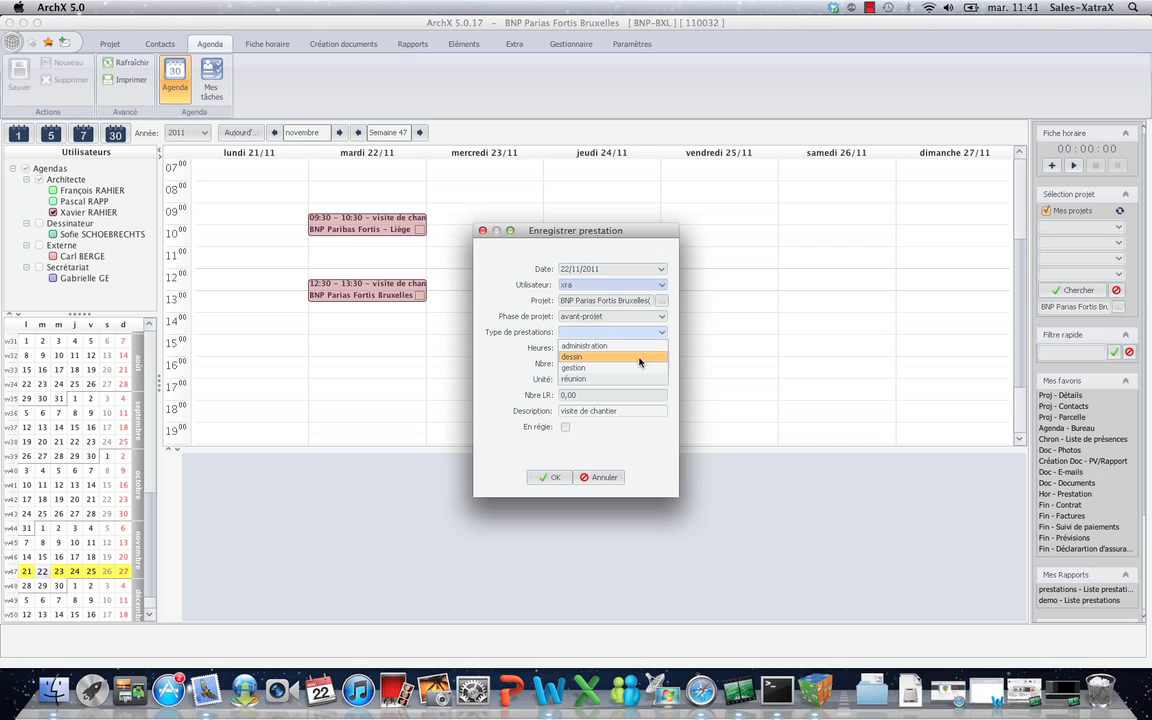
left_click(614, 379)
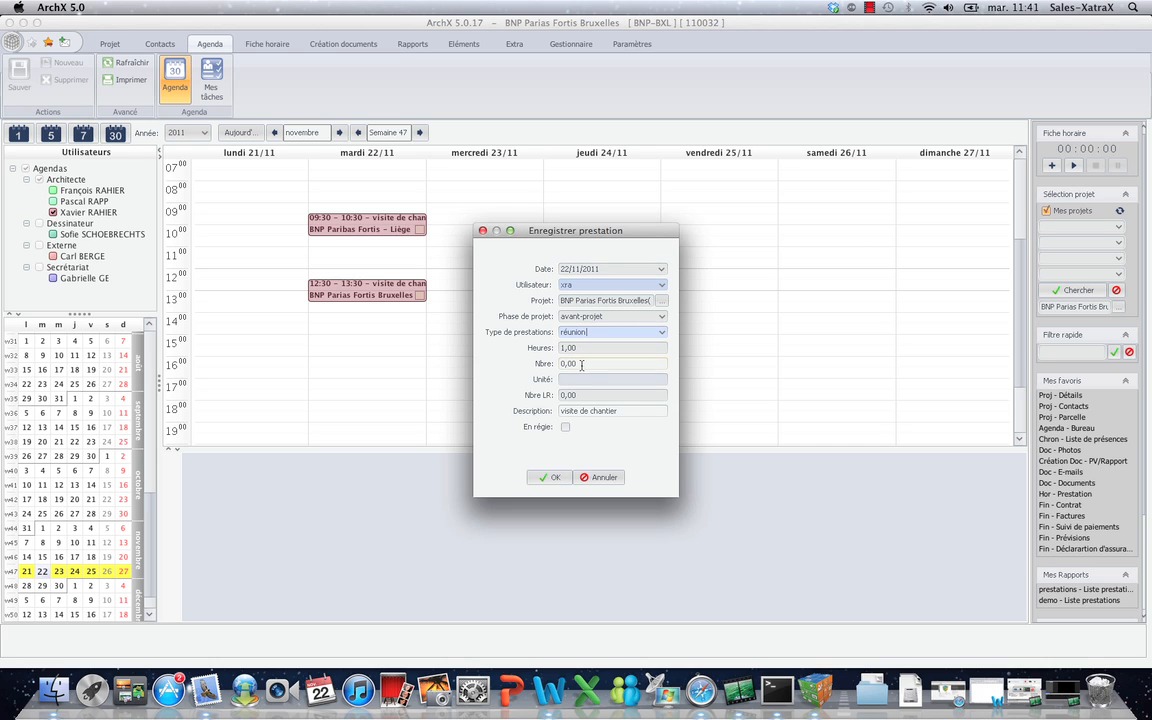
left_click(581, 365)
type("1")
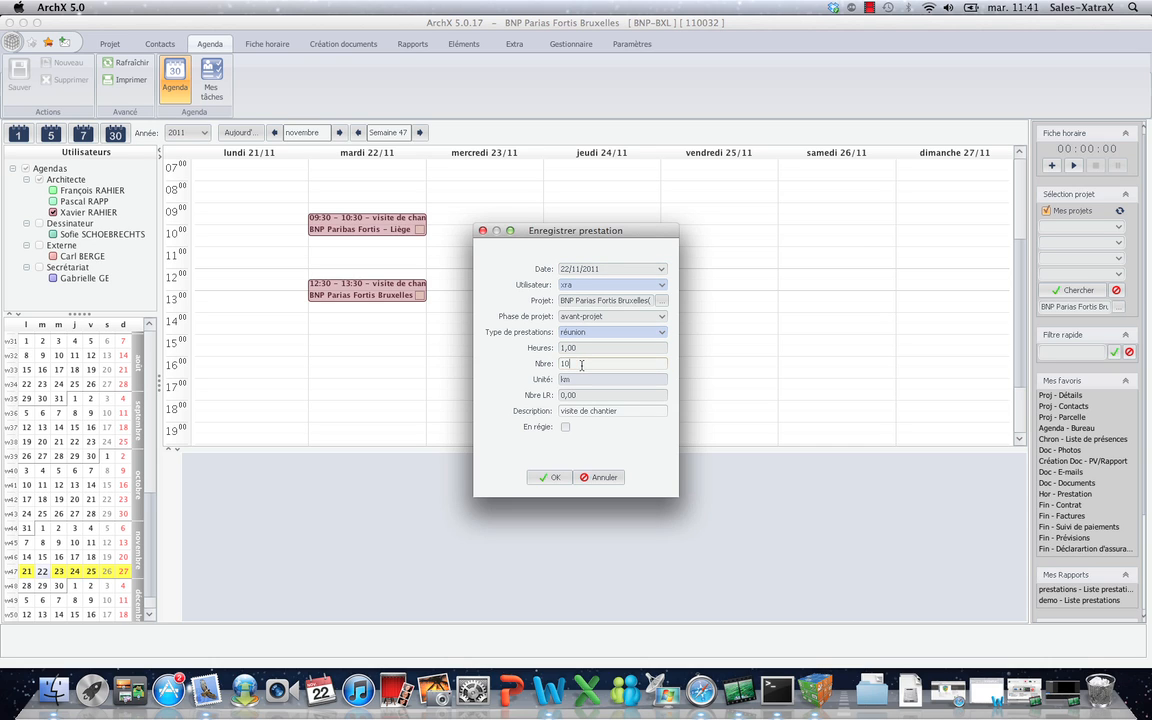
type("0")
left_click(552, 477)
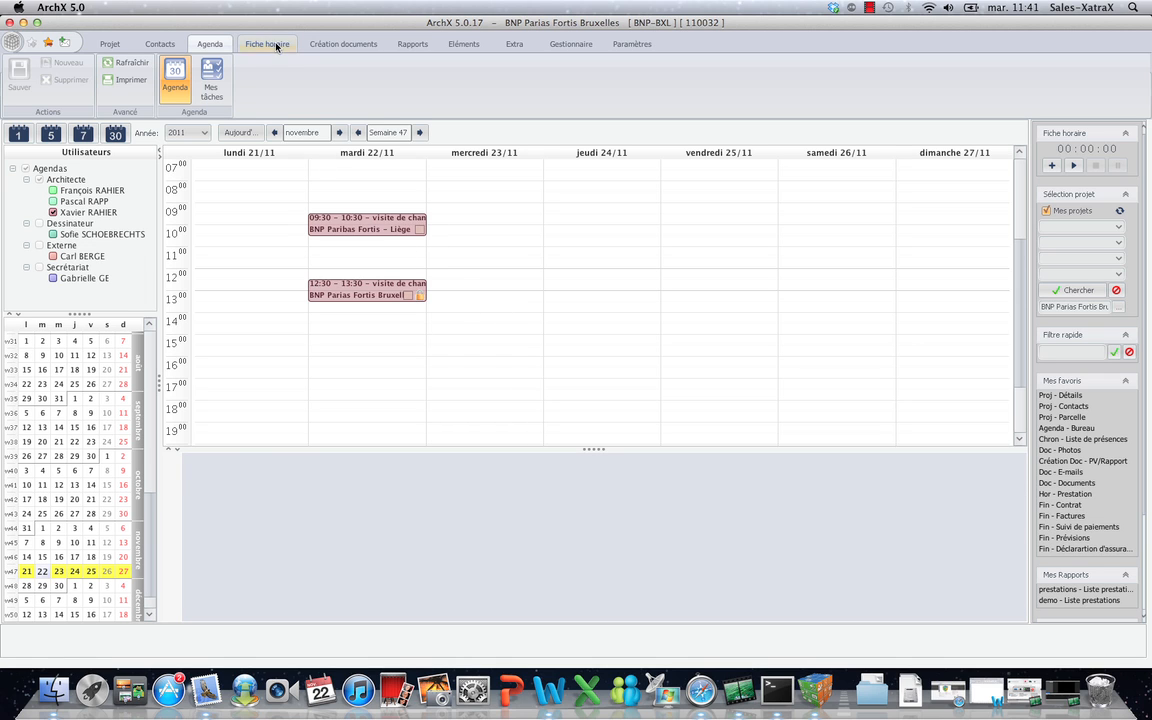
left_click(268, 44)
Add a timesheet row for BNP Paribas Fortis - Liège: dessin, 2 hours, 'esquisse', and save.
left_click(120, 74)
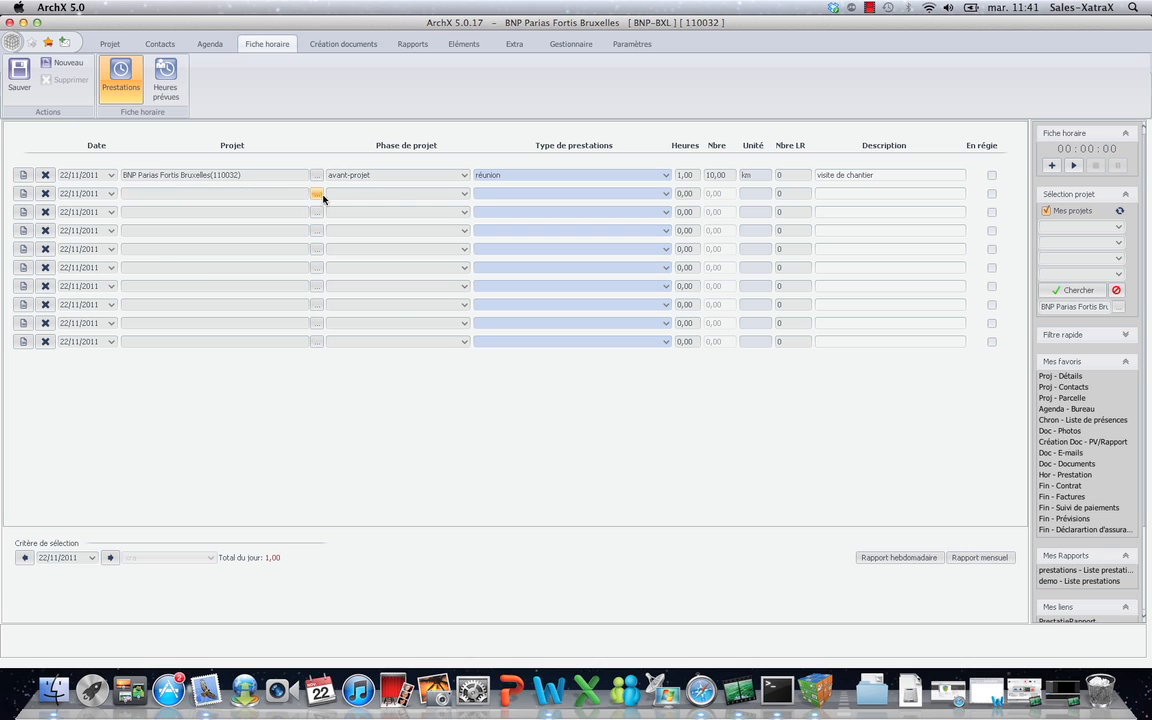
left_click(316, 194)
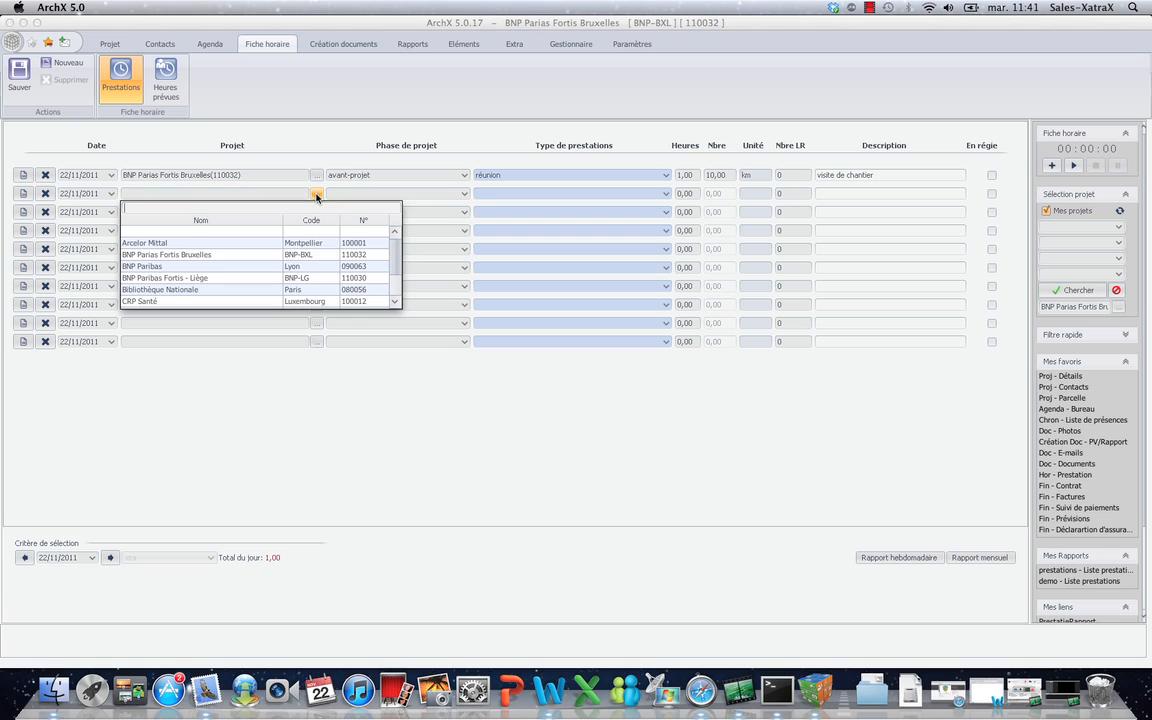
left_click(215, 278)
left_click(665, 193)
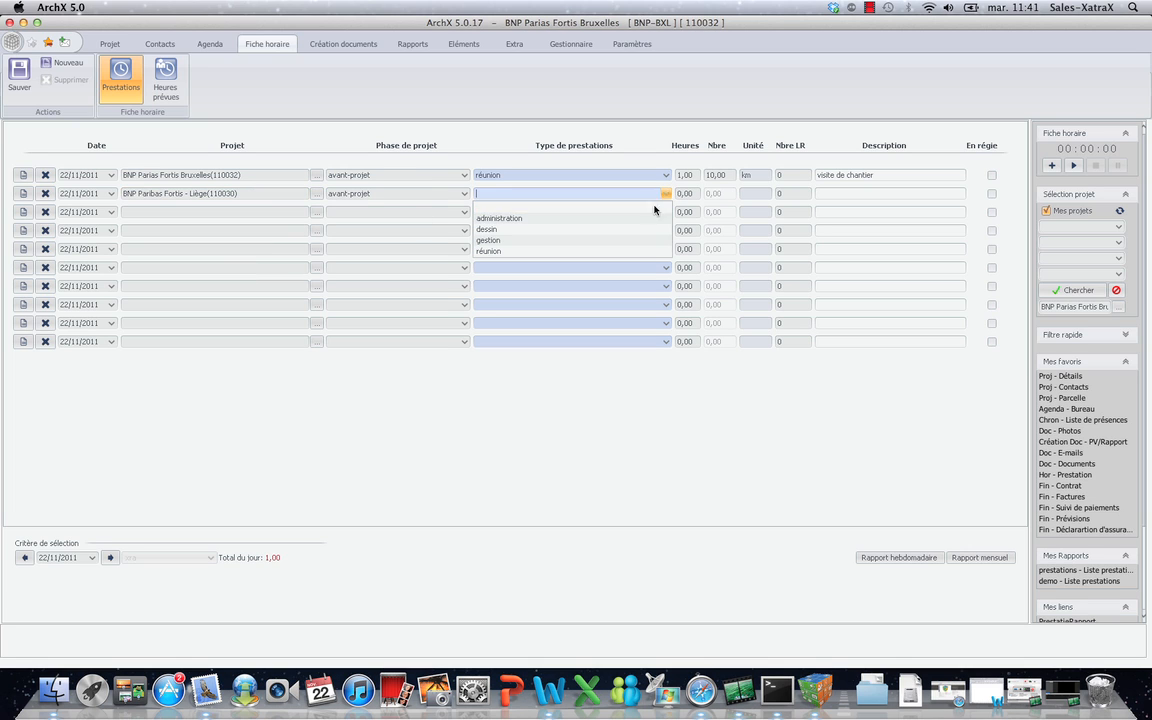
left_click(615, 230)
left_click(689, 193)
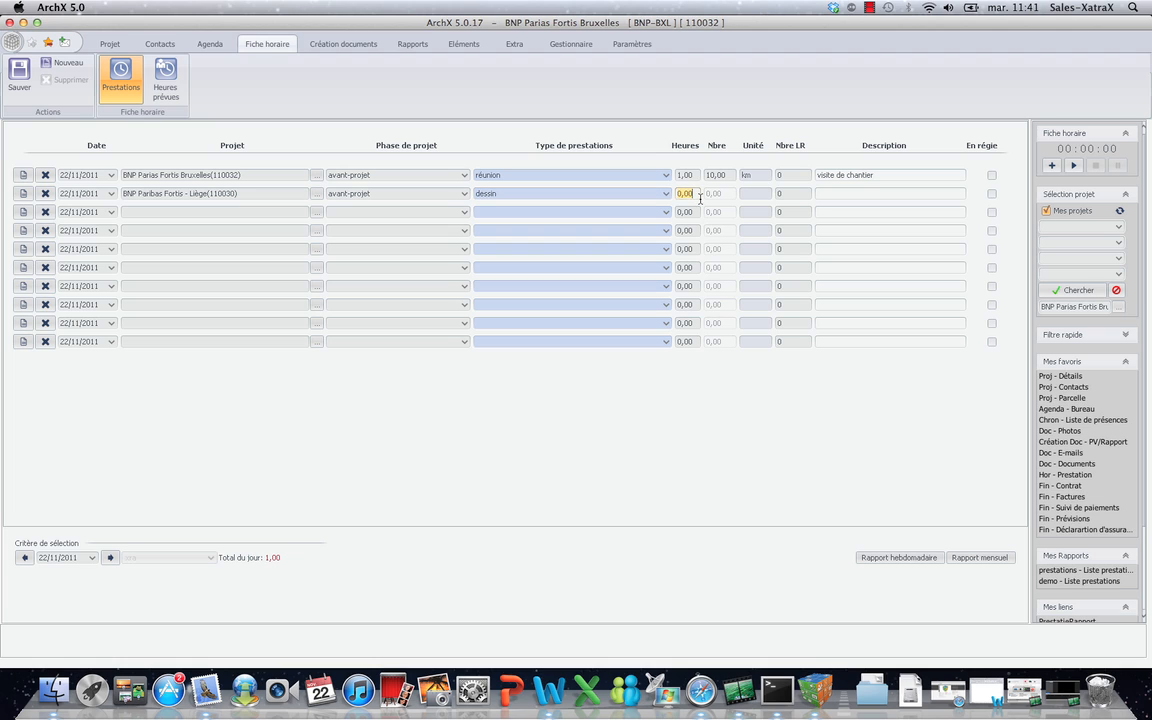
left_click(828, 192)
left_click(13, 71)
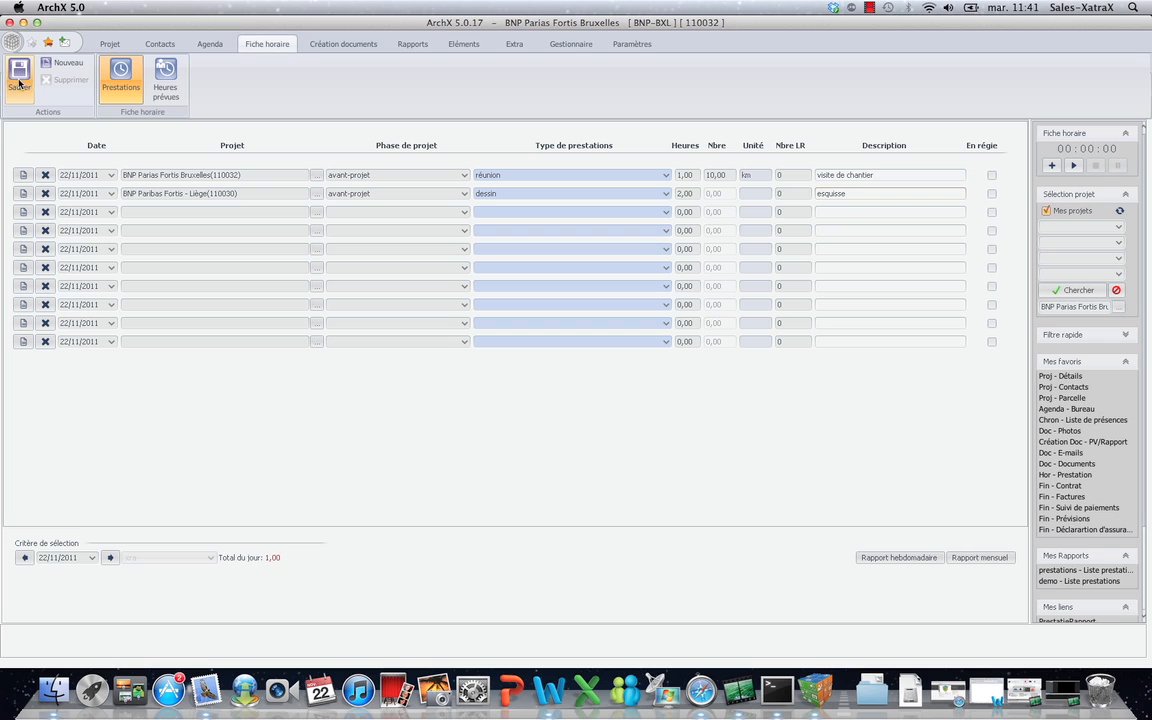
Preview the November monthly hours report, then close the preview.
left_click(978, 557)
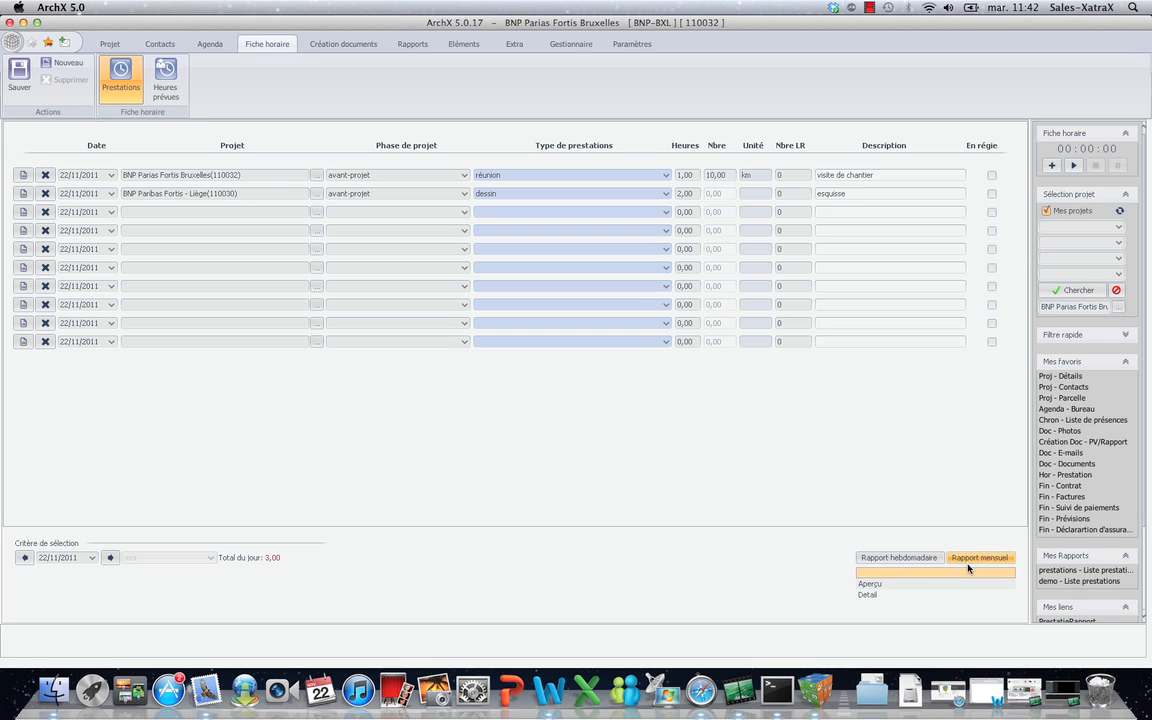
left_click(909, 585)
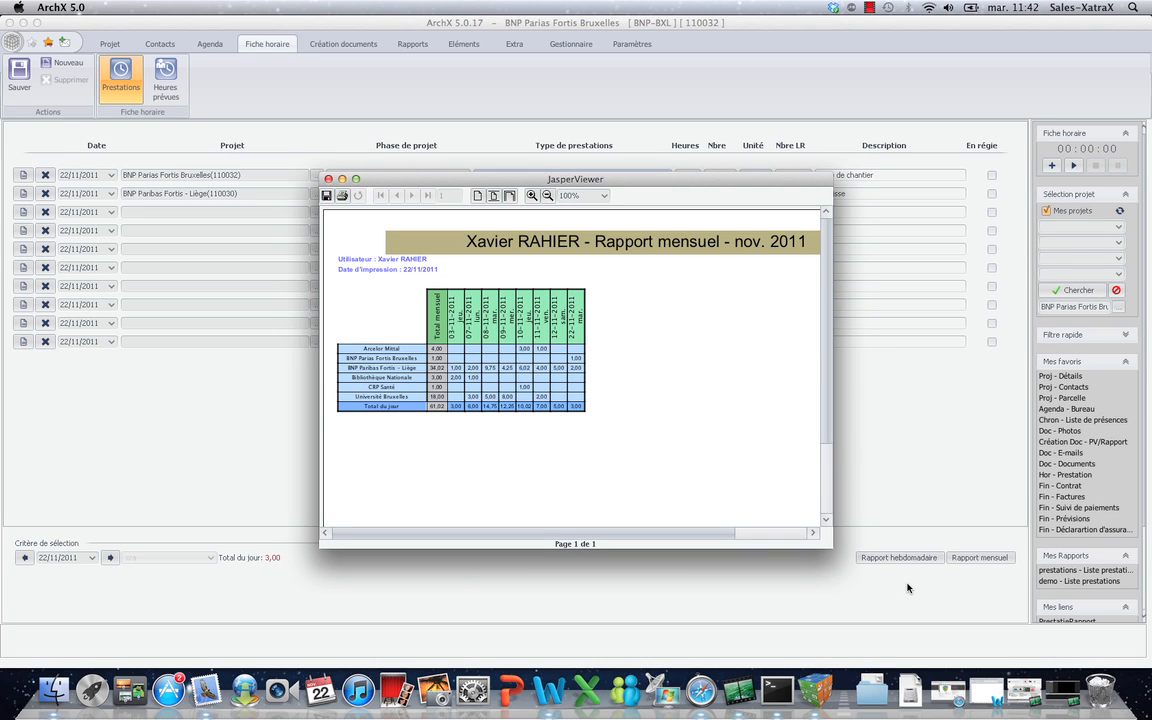
left_click(328, 179)
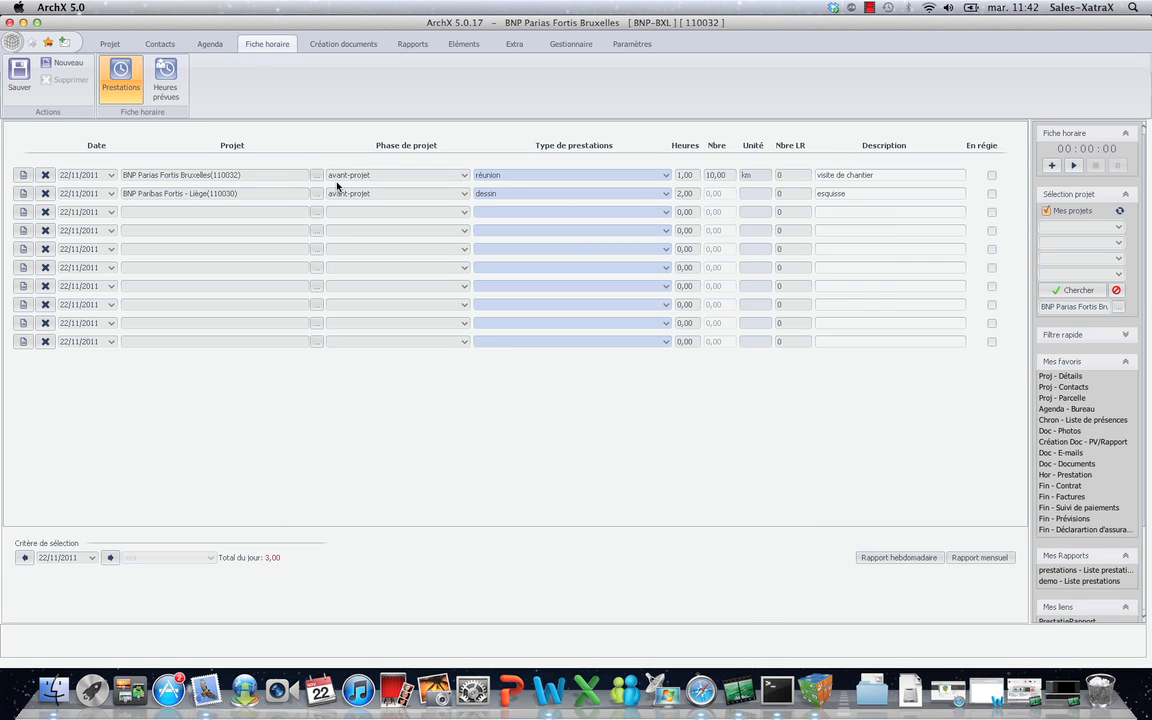
left_click(120, 46)
In the project's fee contract, set fees to be calculated as 8% of the works.
left_click(195, 75)
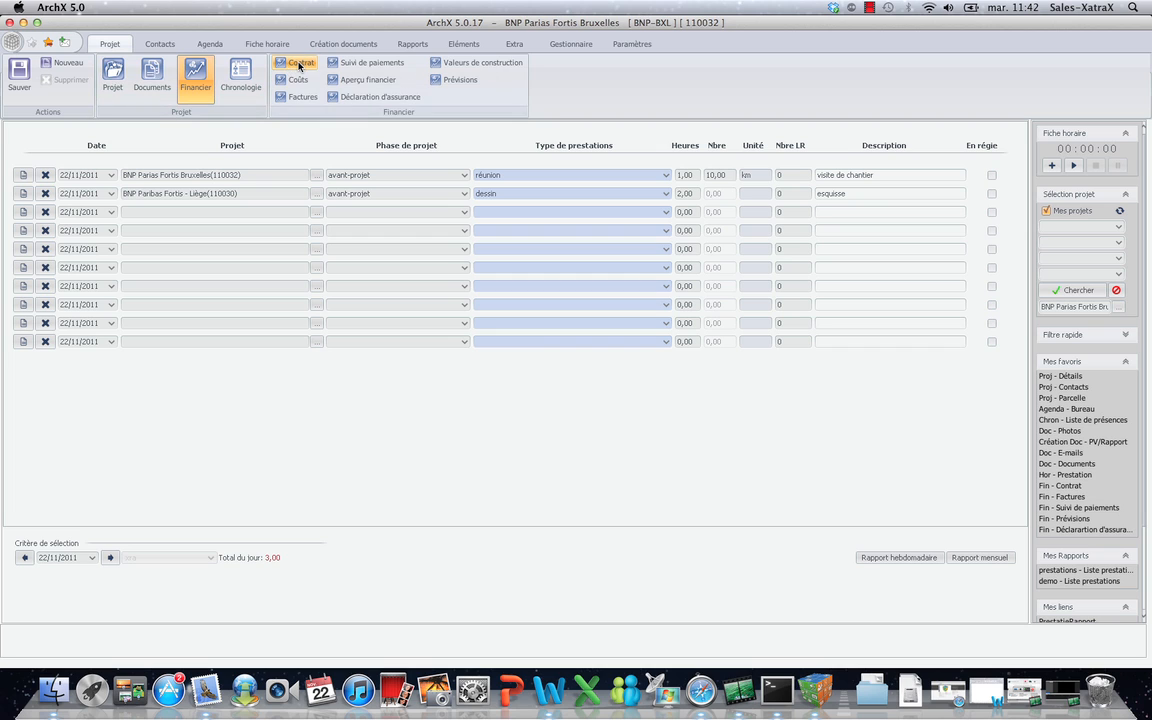
left_click(299, 65)
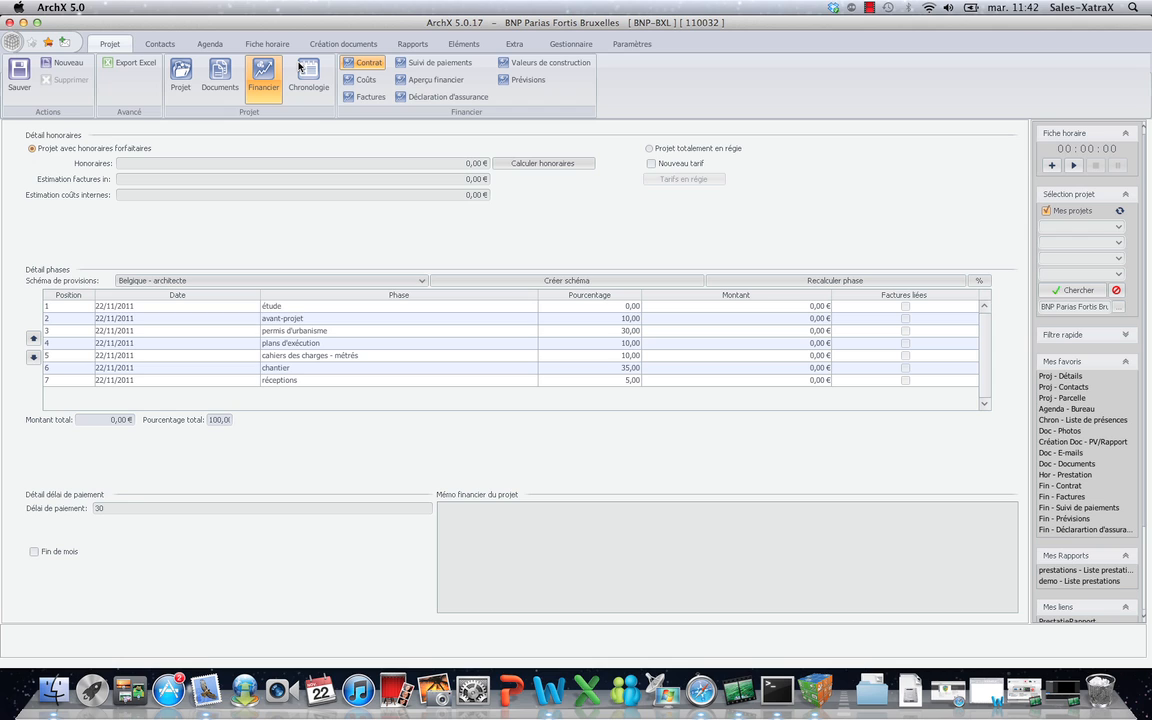
left_click(508, 164)
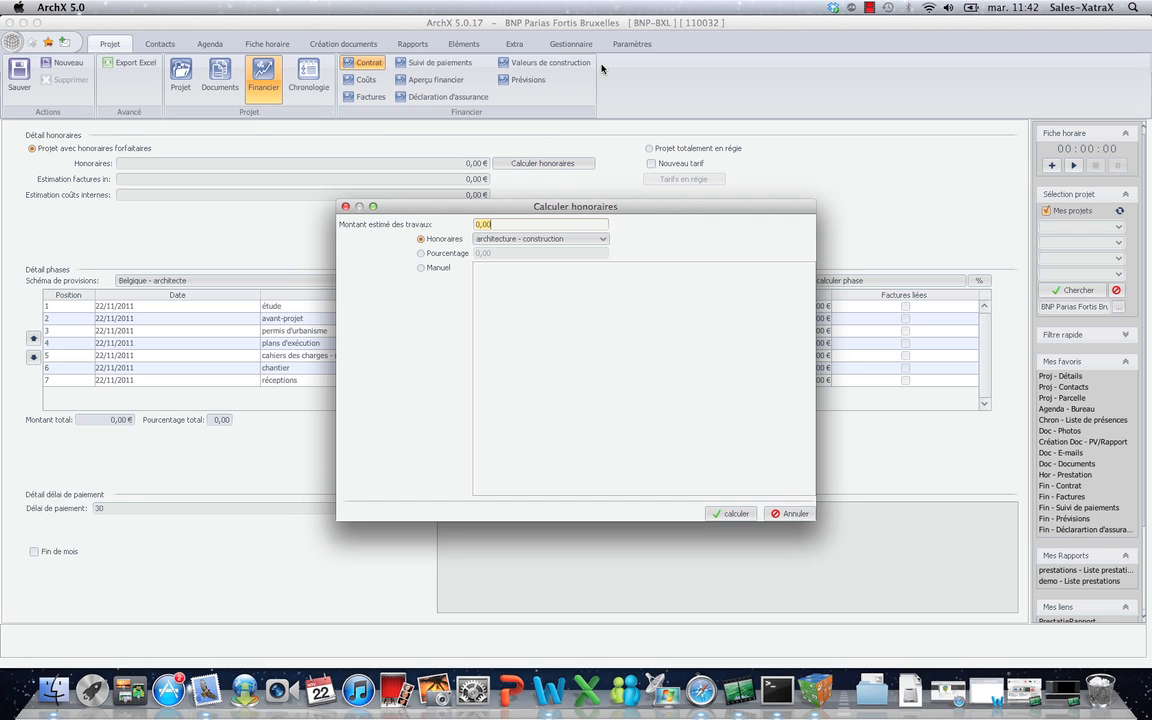
left_click(438, 254)
left_click(494, 253)
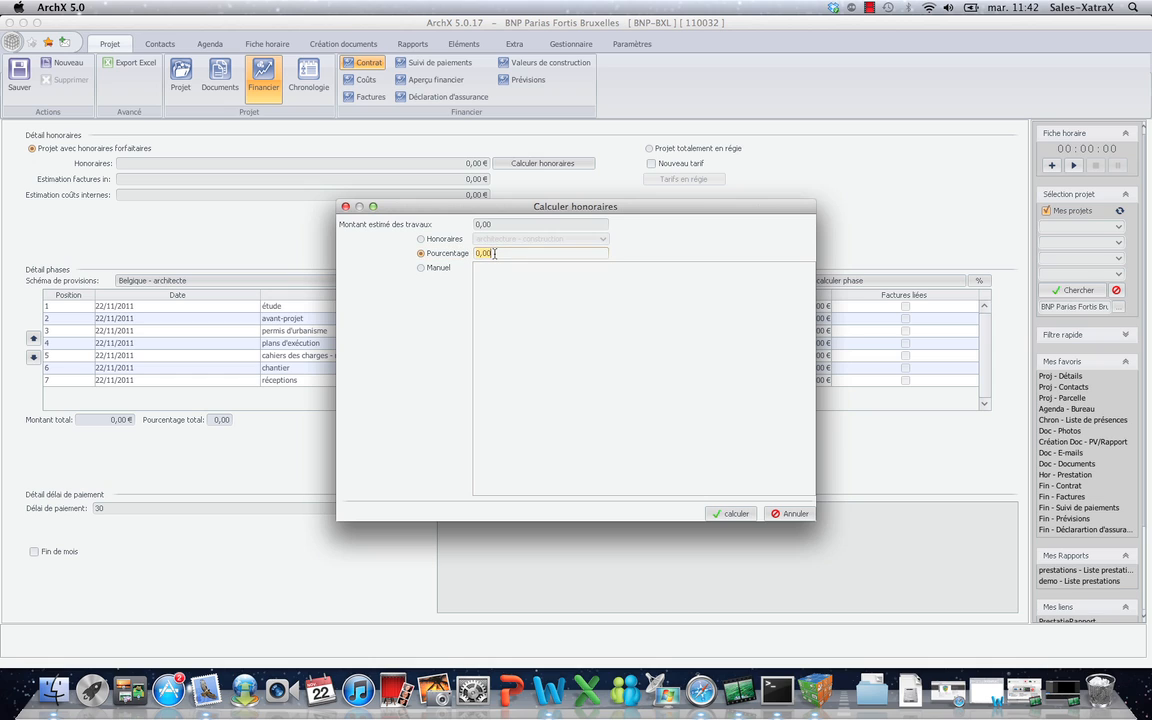
type("8")
Compute the 40 000,00 € fees, spread them across phases, and open payment tracking.
left_click(498, 228)
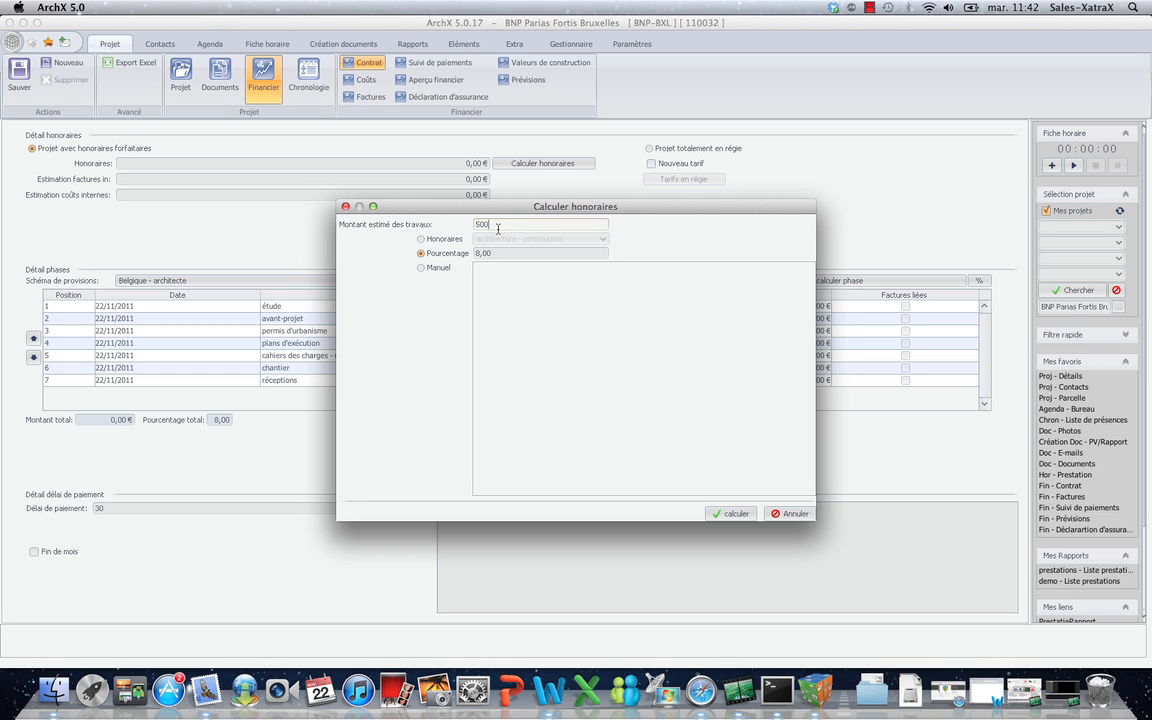
left_click(733, 513)
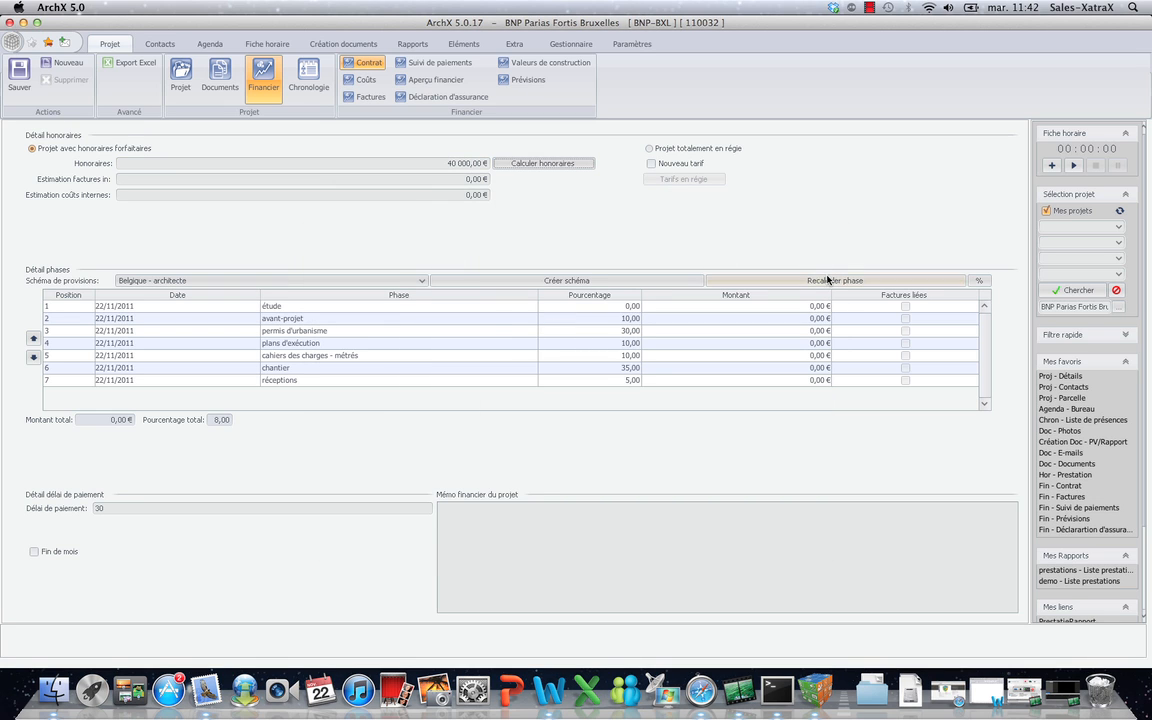
left_click(860, 280)
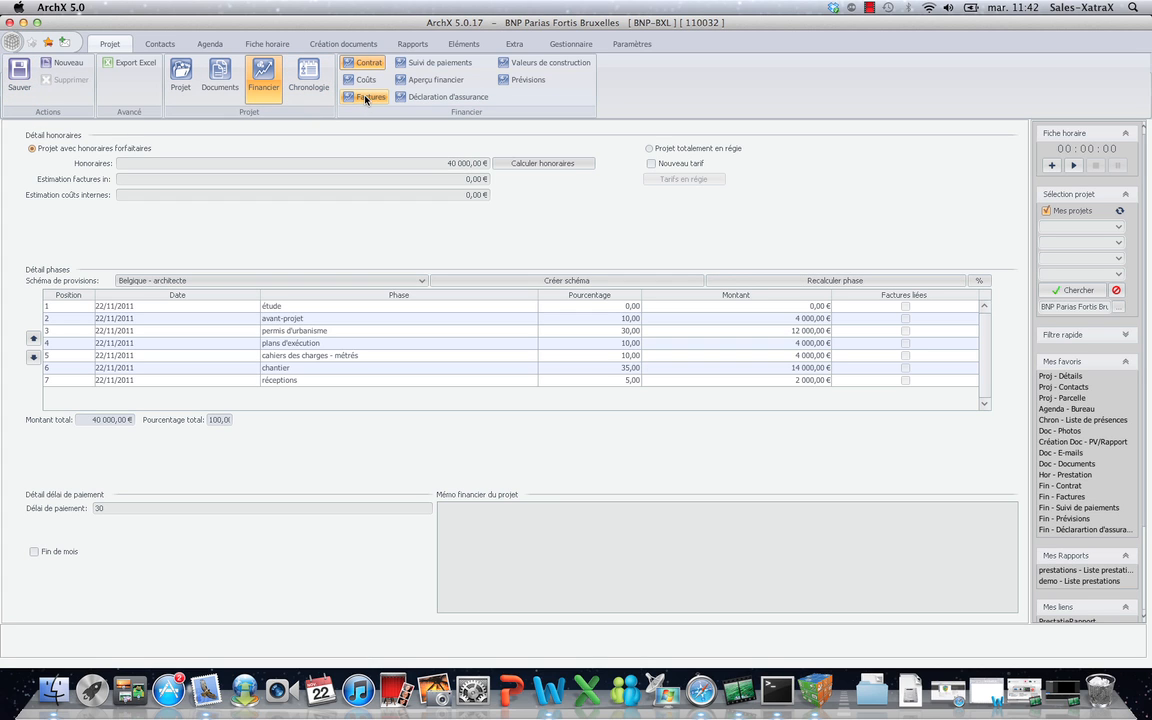
left_click(436, 63)
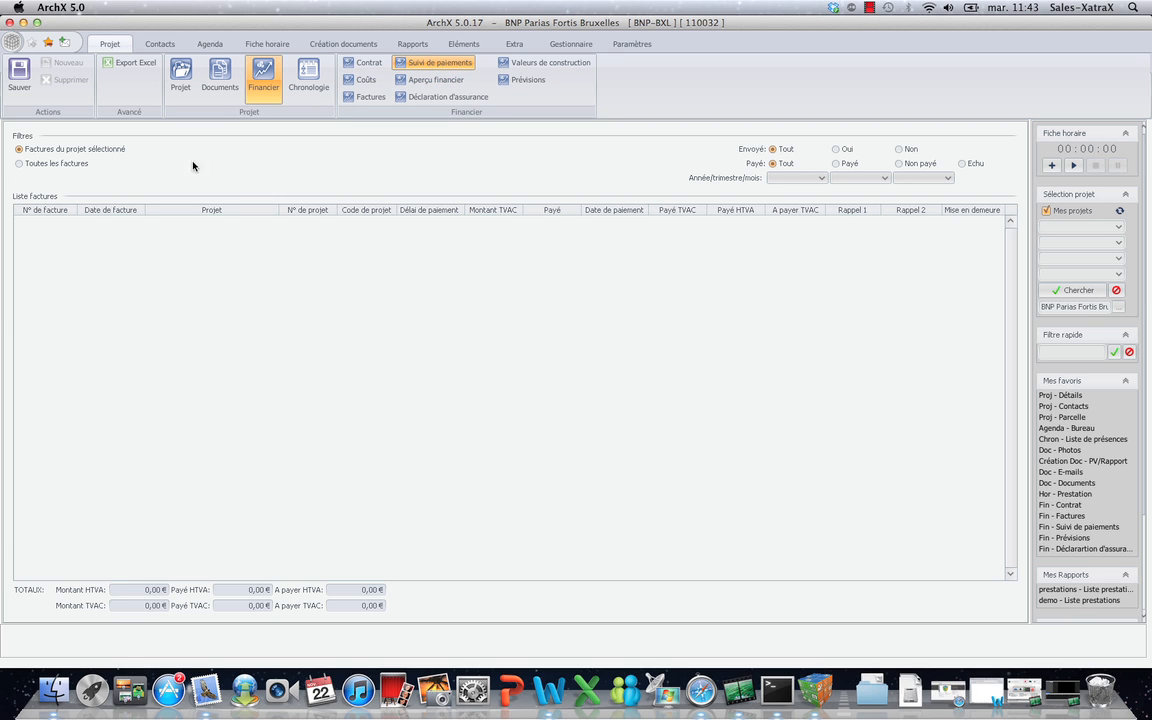
Filter all invoices to Envoyé = Oui and Payé = Echu, then open the financial overview.
left_click(58, 165)
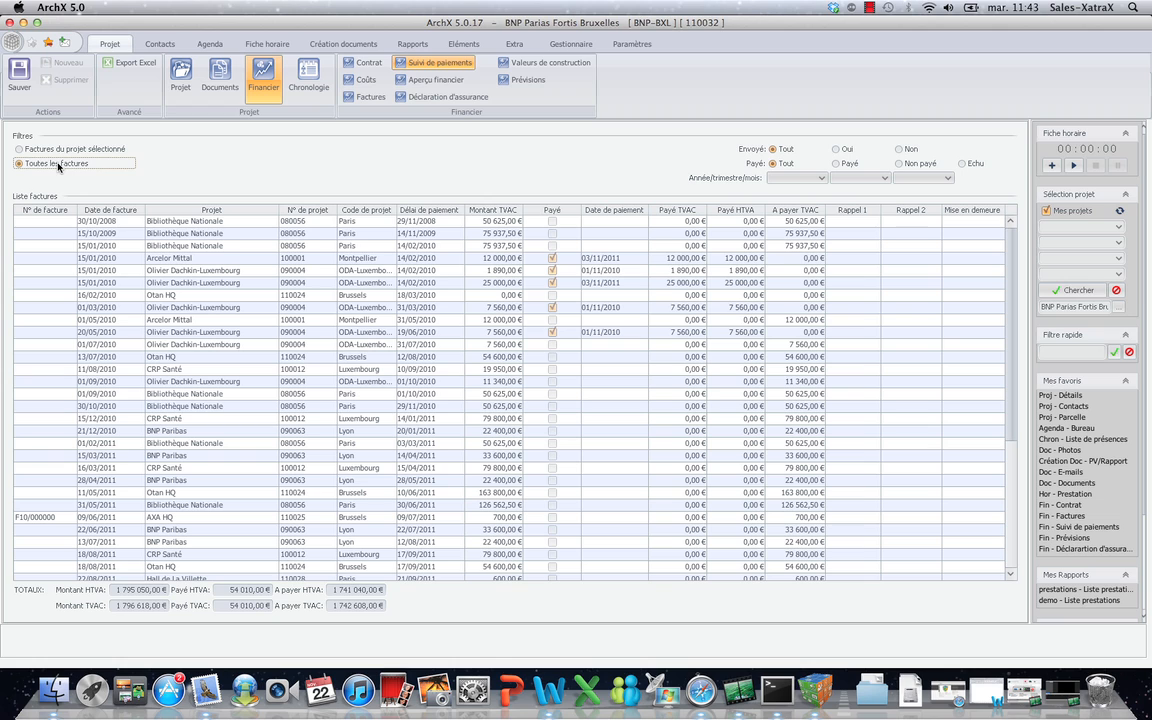
left_click(838, 149)
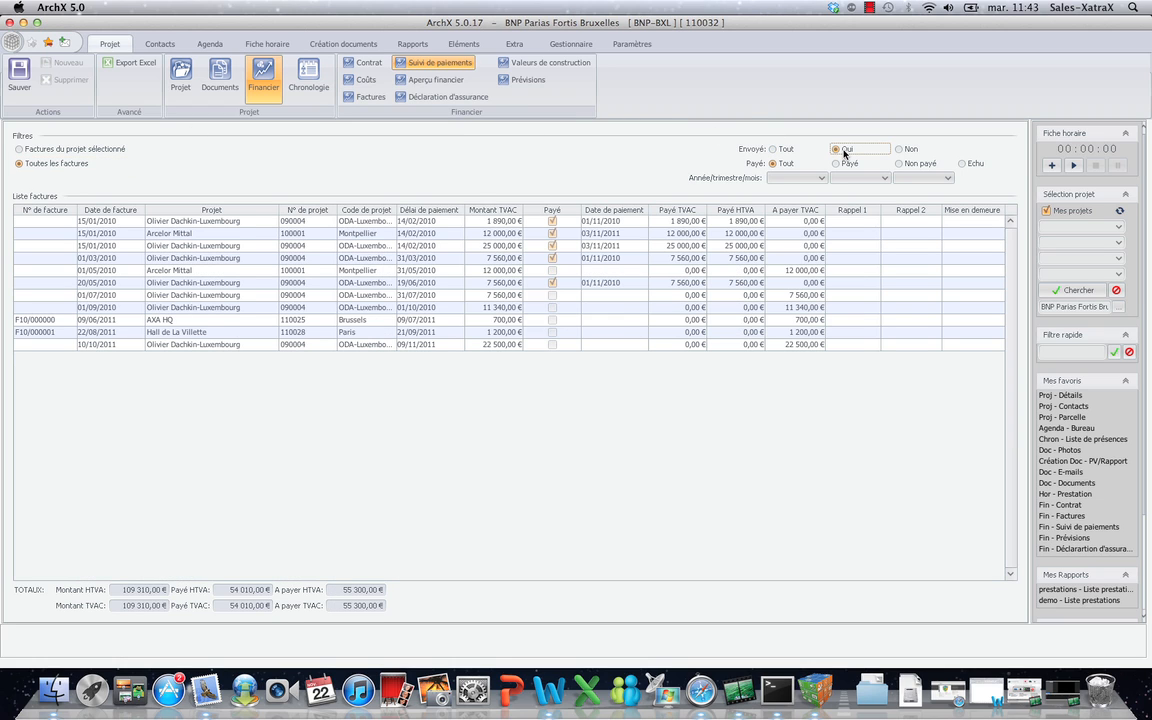
left_click(962, 163)
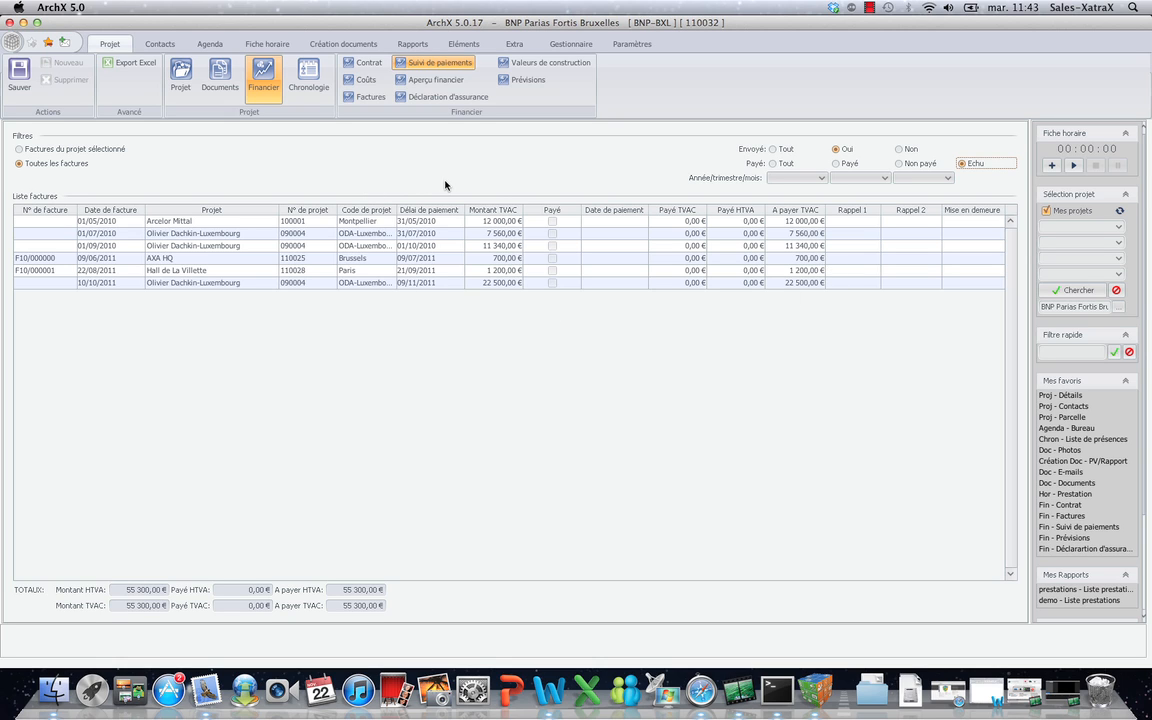
left_click(433, 80)
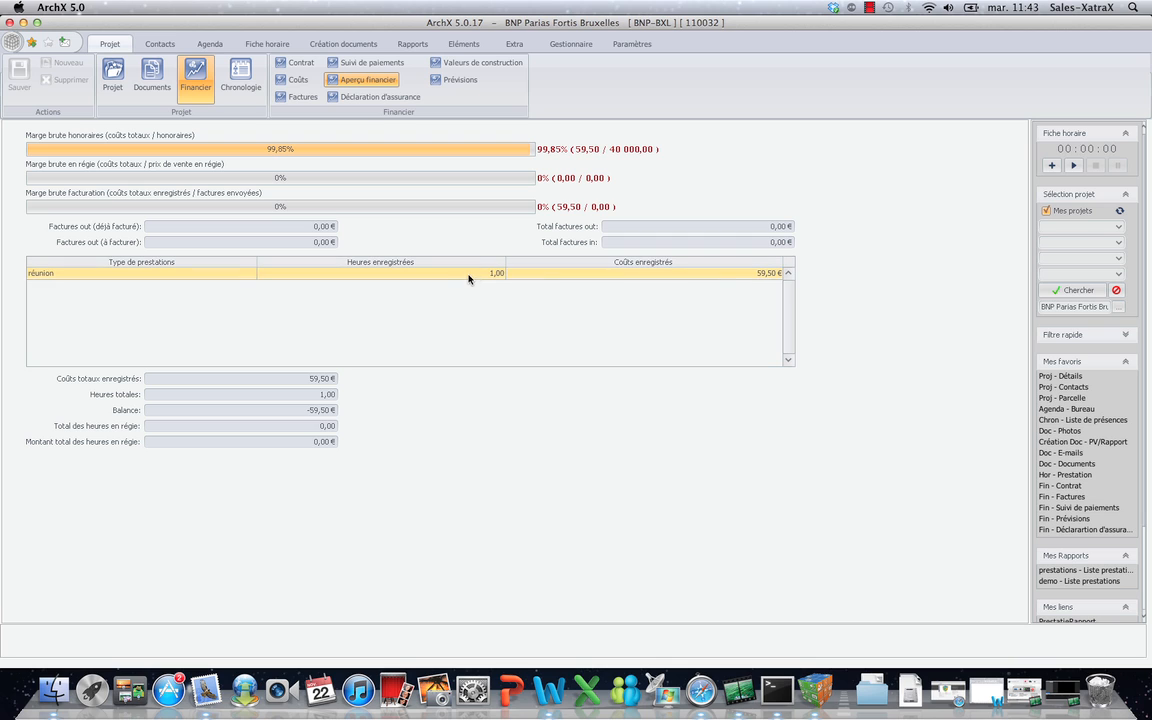
Load Arcelor Mittal's financial overview, inspect the gestion hours row, and open its forecasts.
left_click(1119, 307)
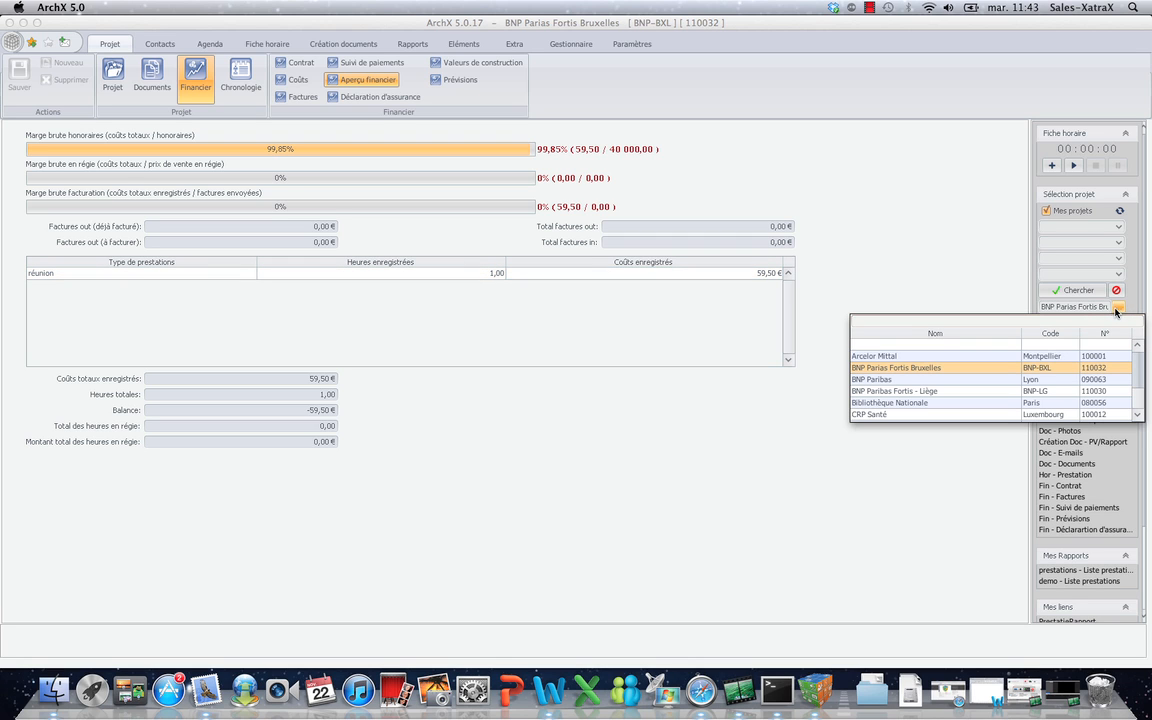
left_click(1045, 357)
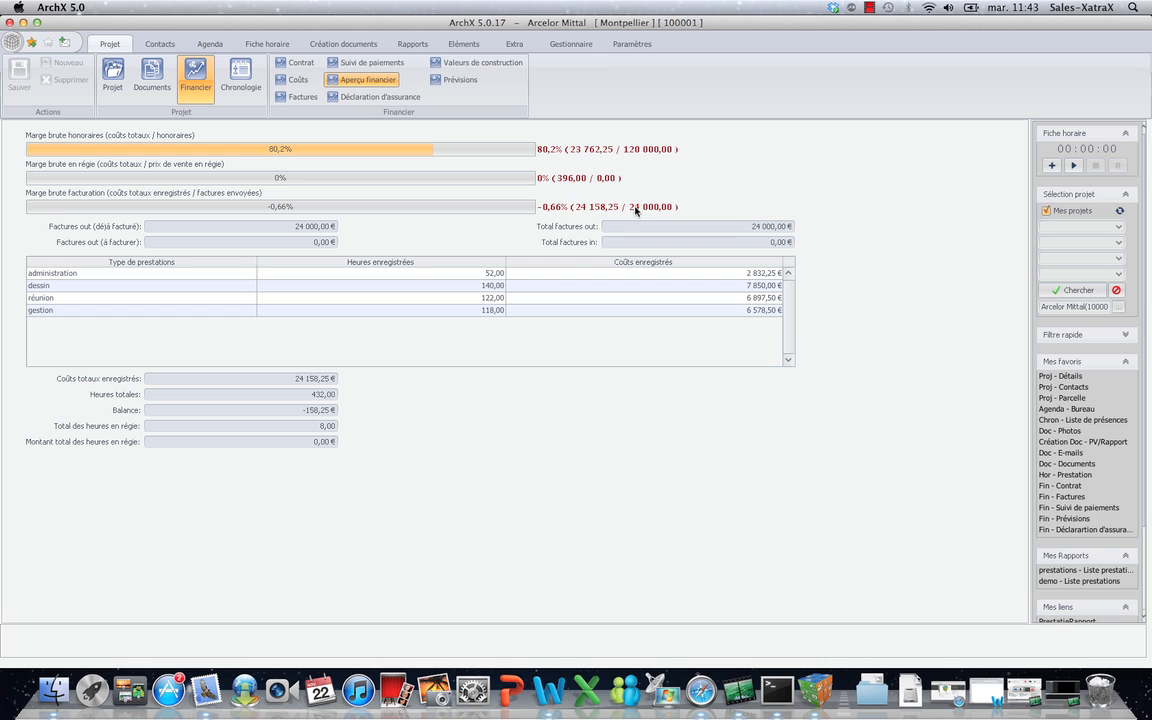
left_click(490, 310)
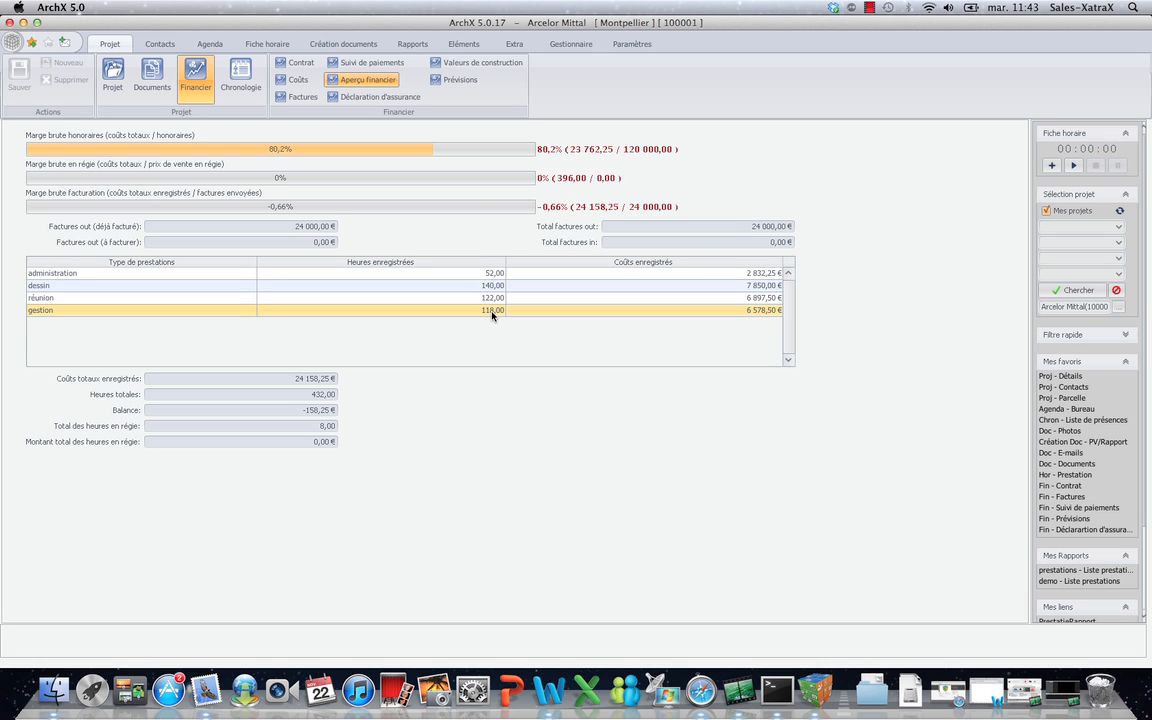
left_click(460, 80)
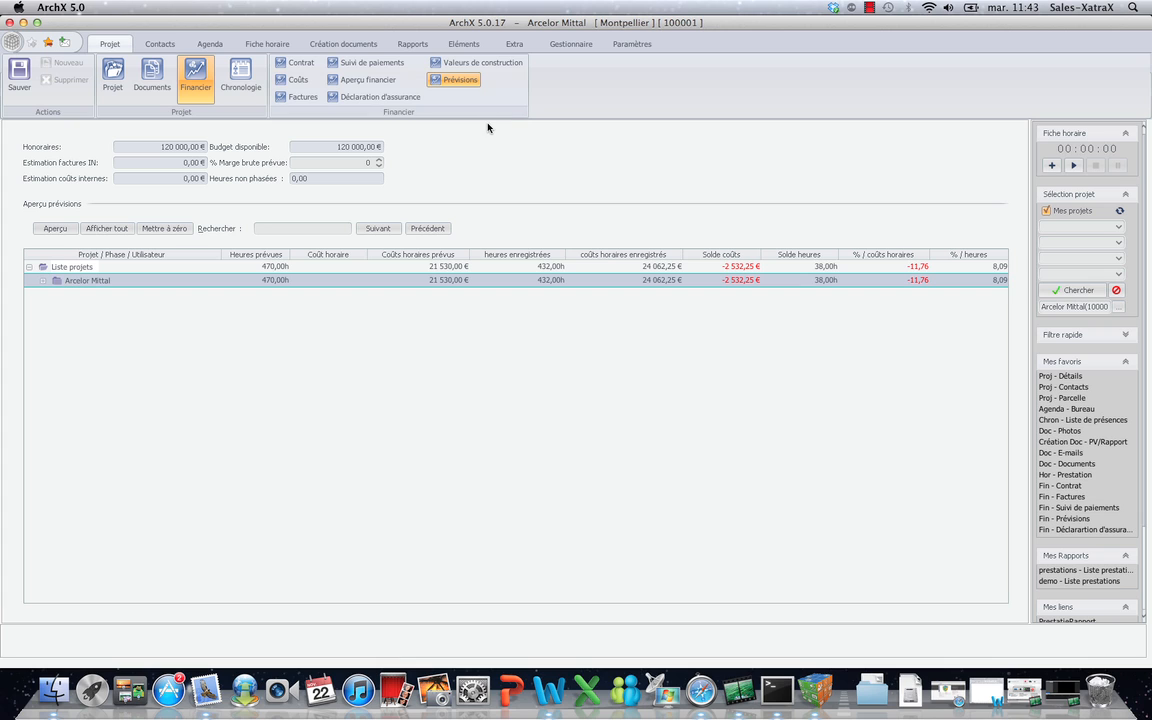
Clear the project filter and expand Arcelor Mittal's avant-projet phase to show its per-user forecast rows.
left_click(1121, 307)
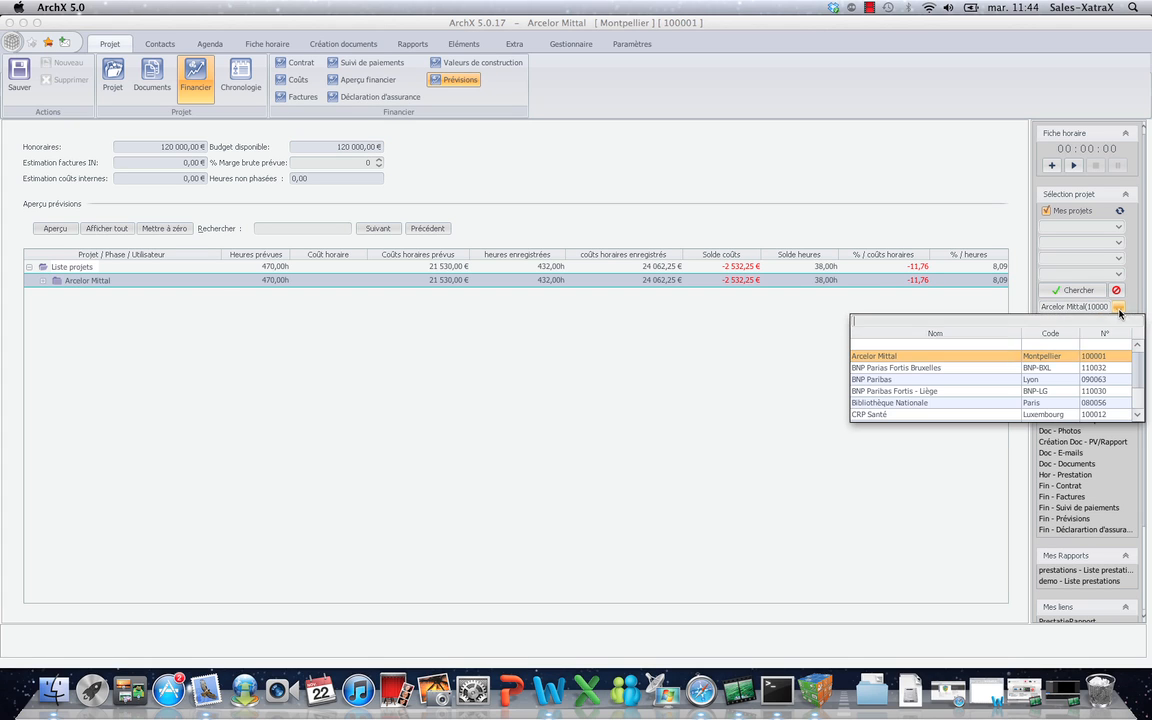
left_click(869, 343)
left_click(30, 267)
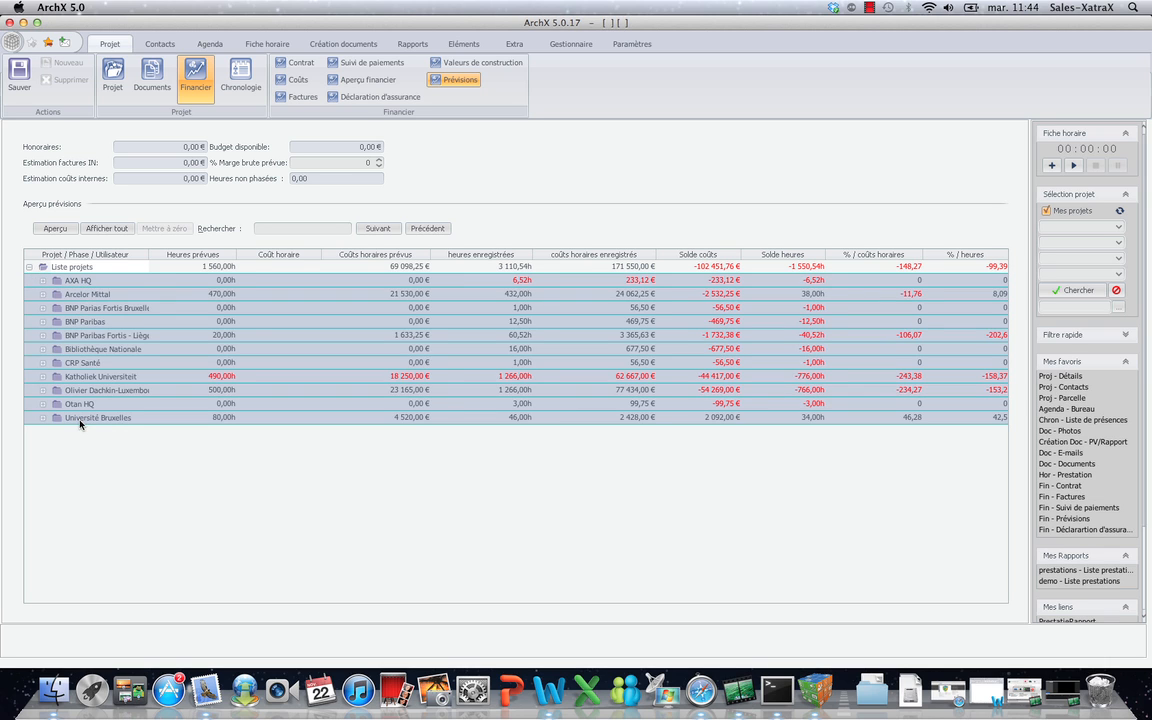
left_click(43, 295)
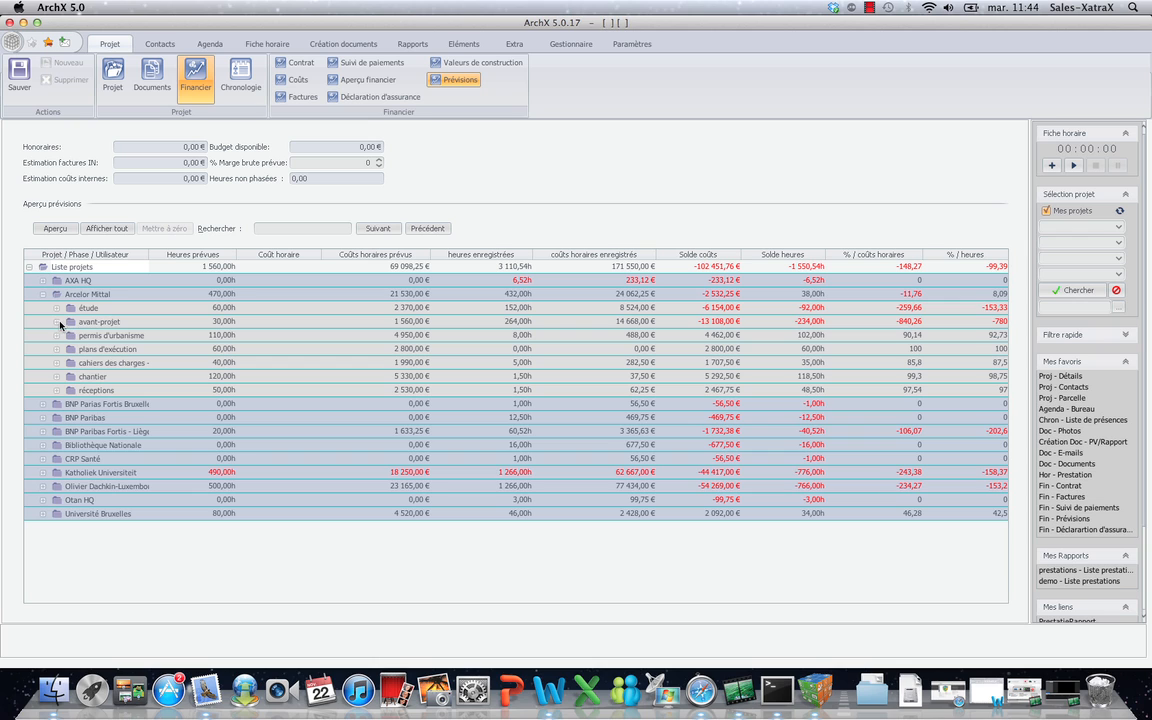
left_click(57, 322)
left_click(88, 295)
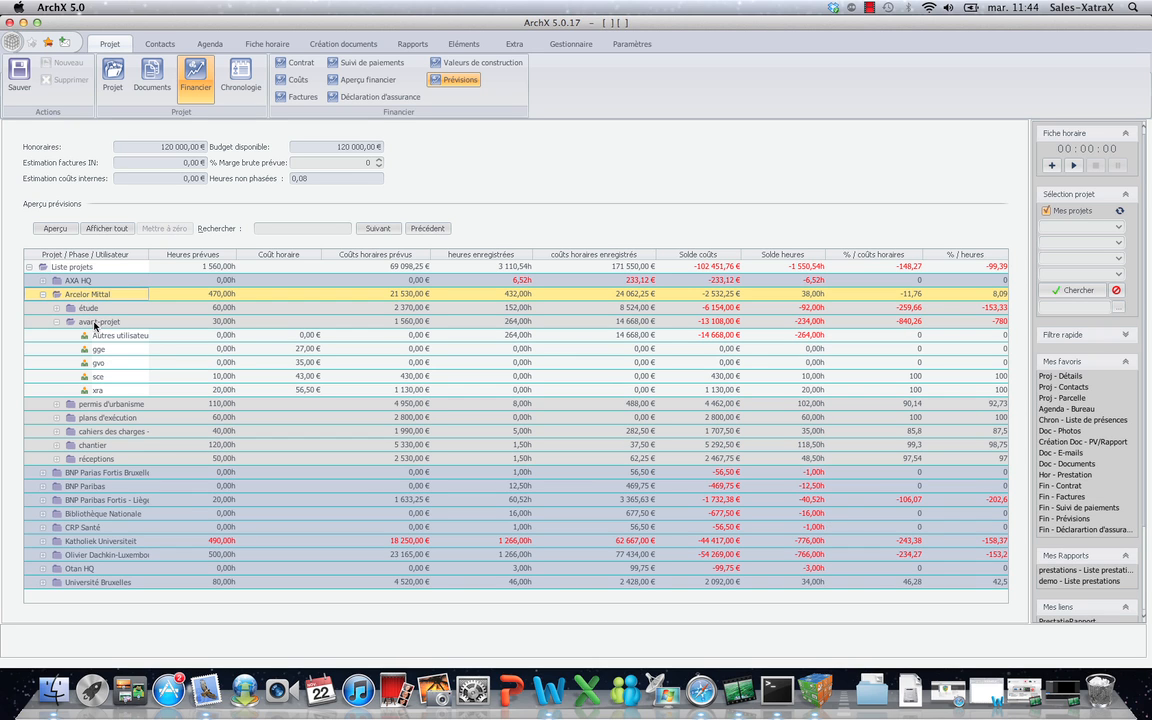
left_click(96, 323)
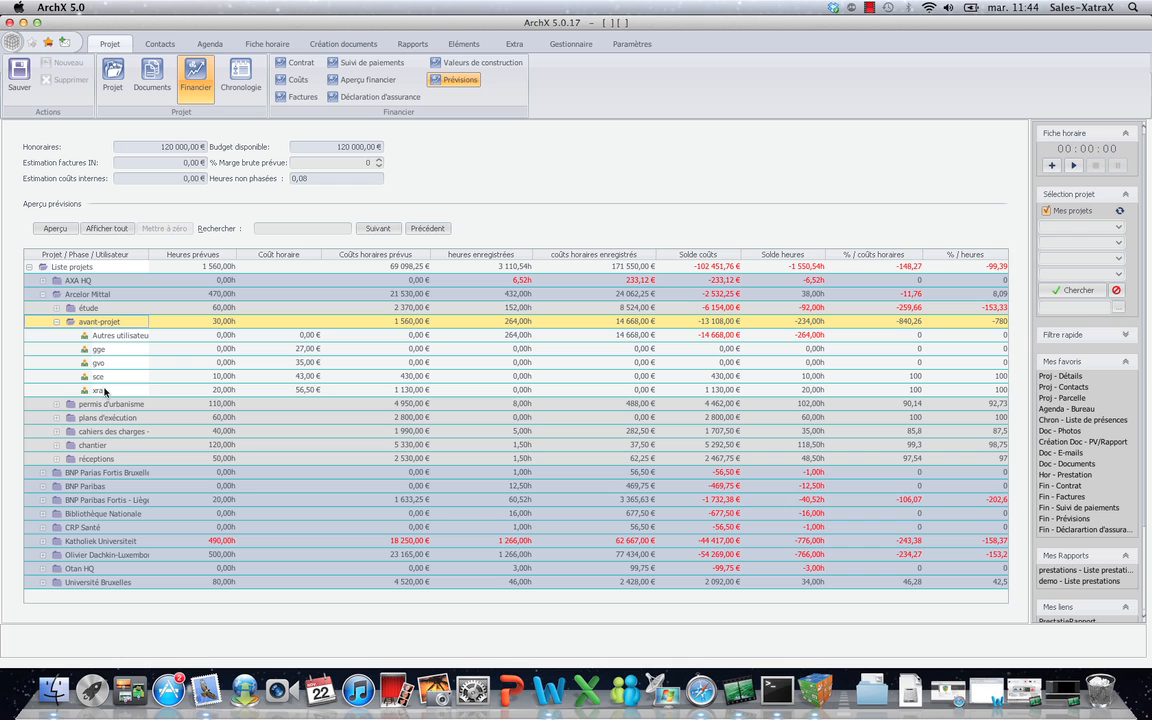
left_click(413, 44)
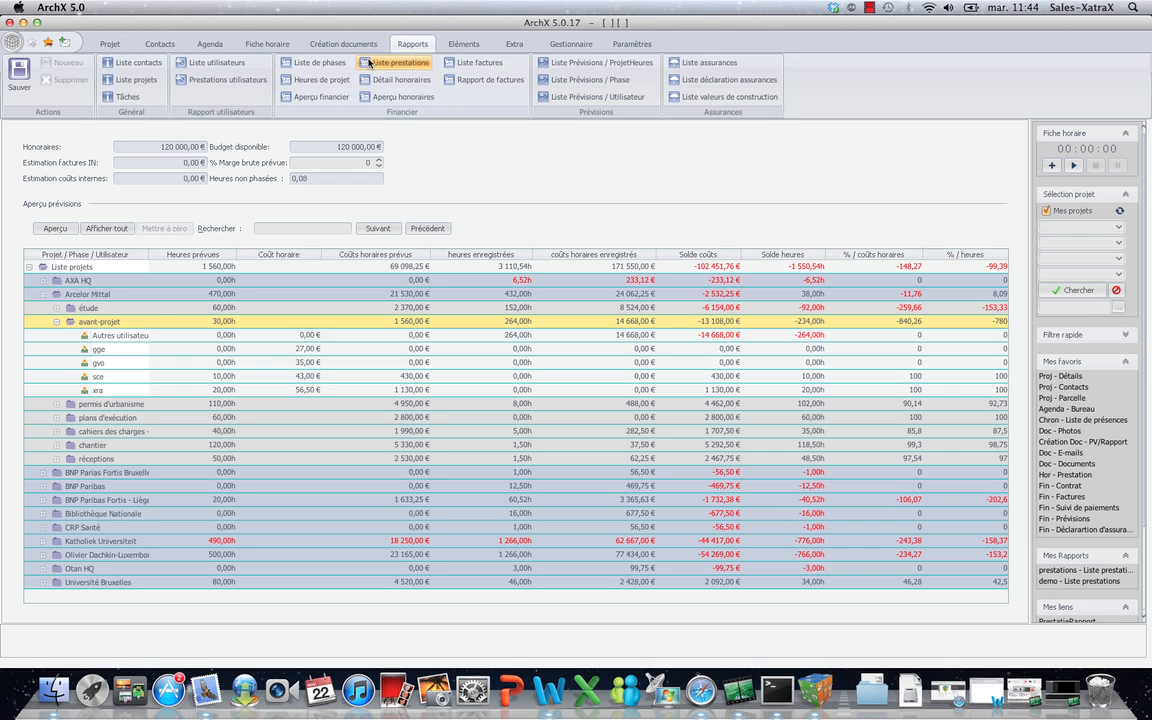
Generate the Heures de projet report for all six projects of type bureaux.
left_click(316, 82)
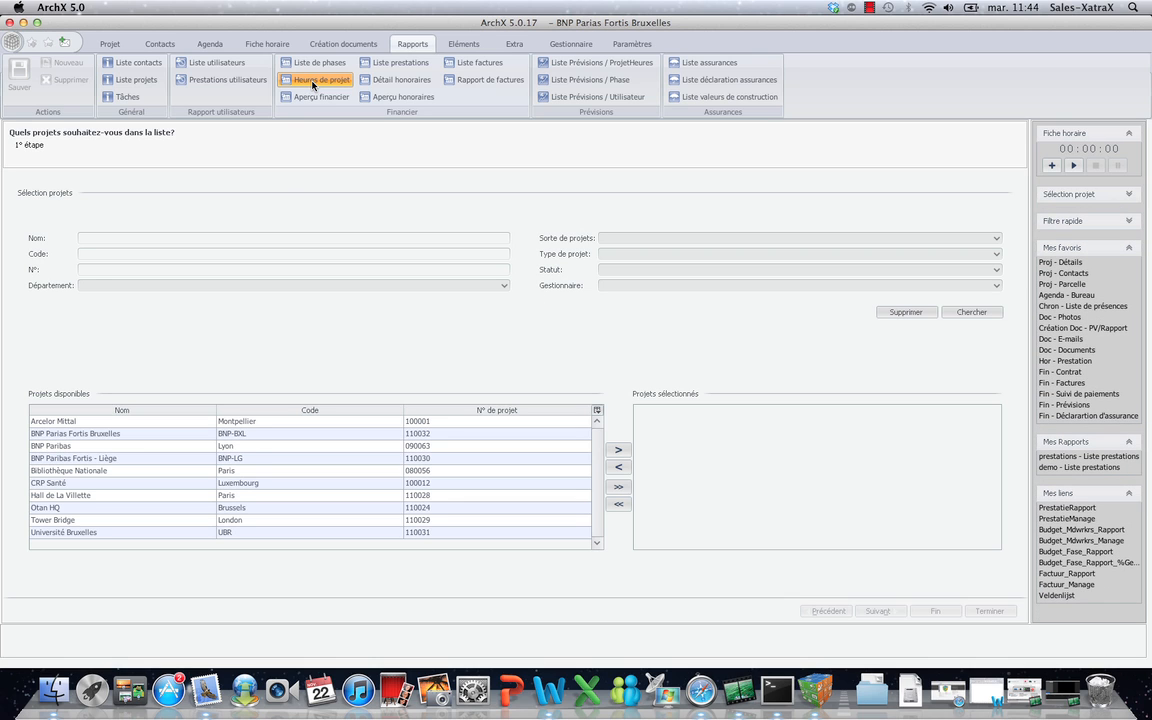
left_click(996, 240)
left_click(983, 258)
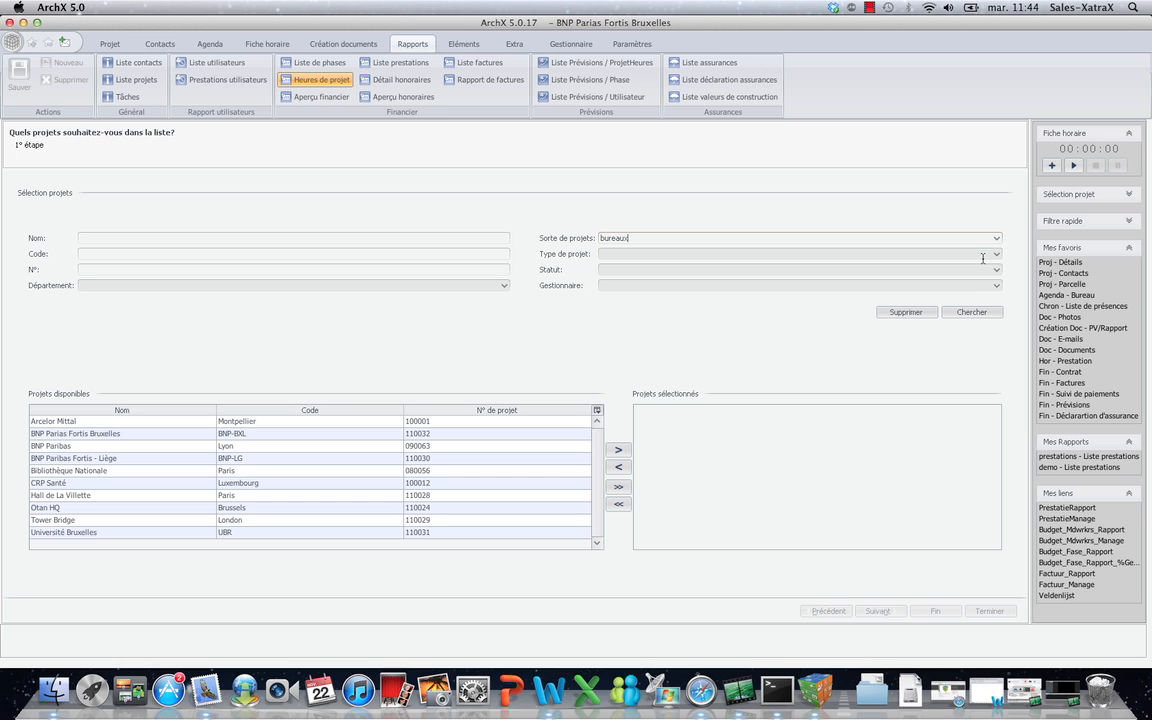
left_click(980, 314)
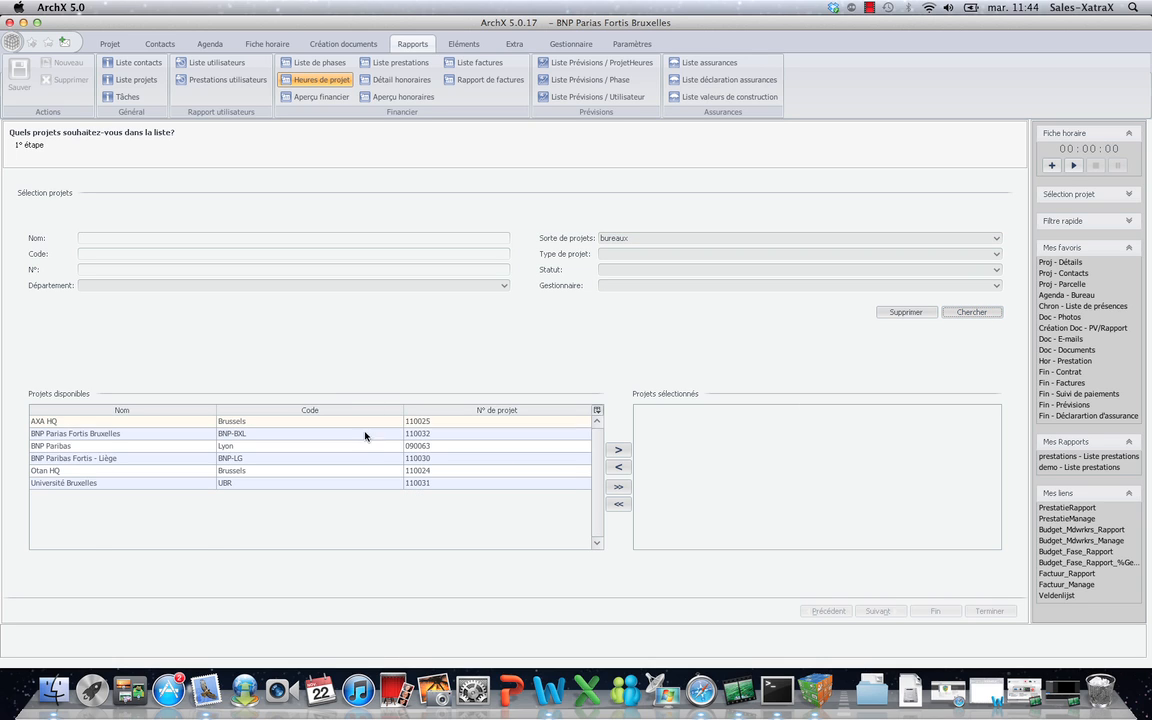
left_click_drag(360, 470, 358, 482)
left_click(320, 434)
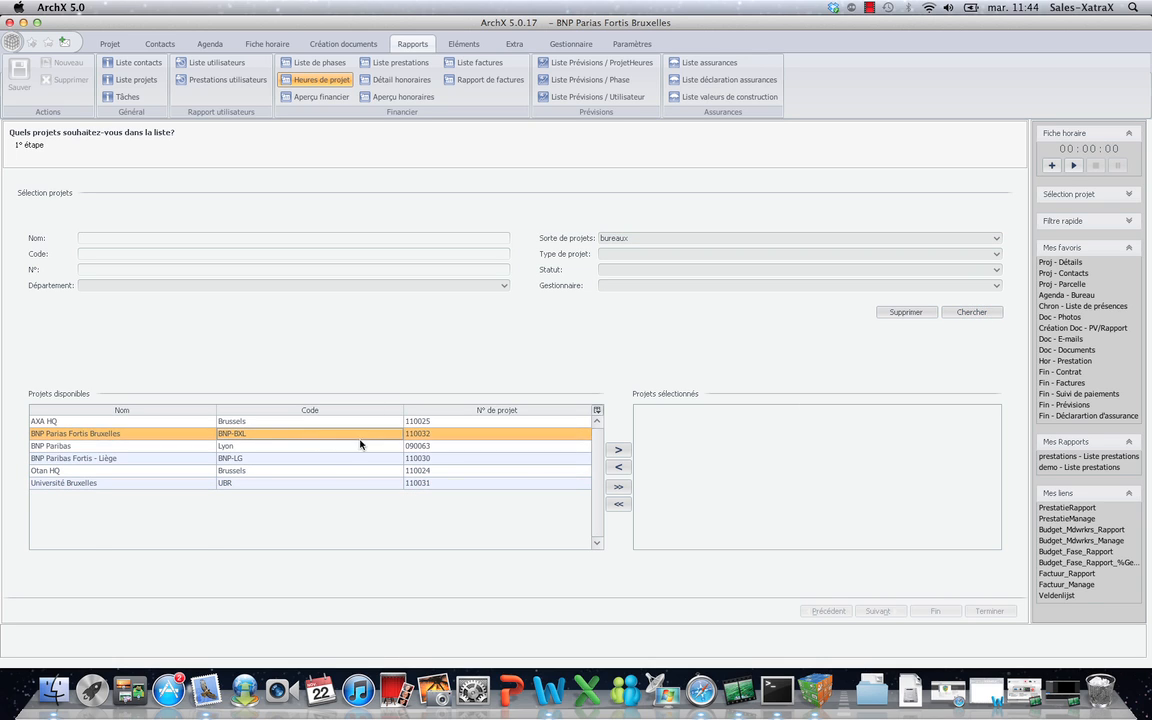
left_click(618, 486)
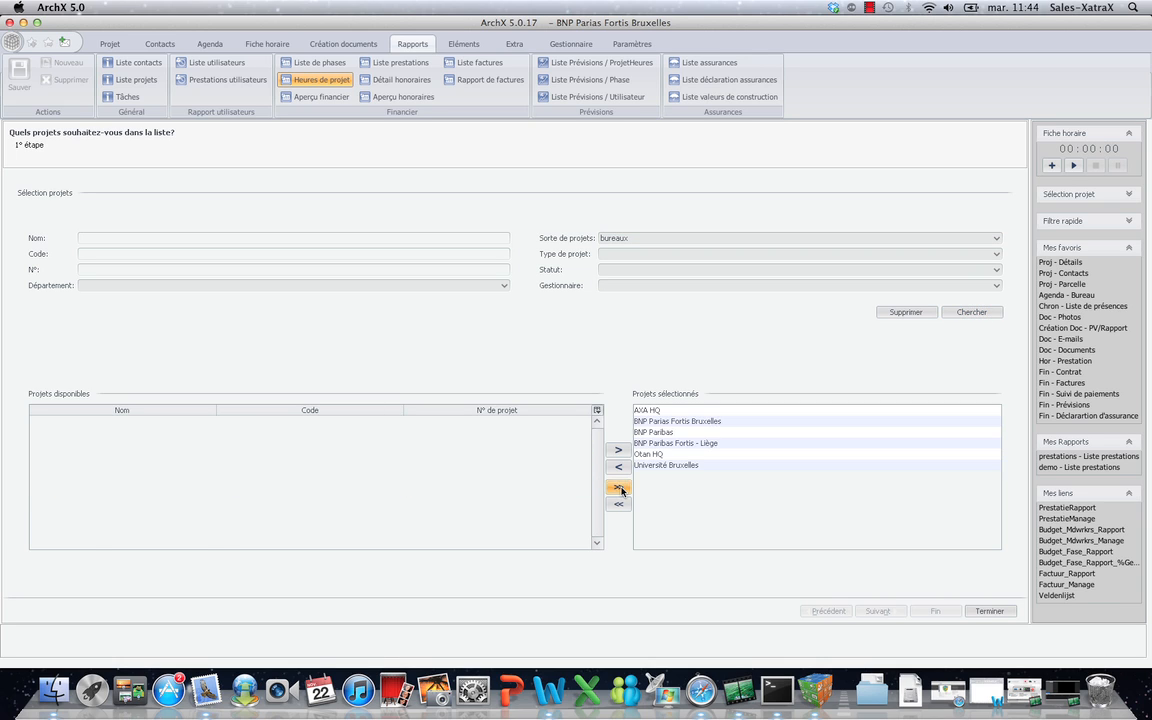
left_click(990, 611)
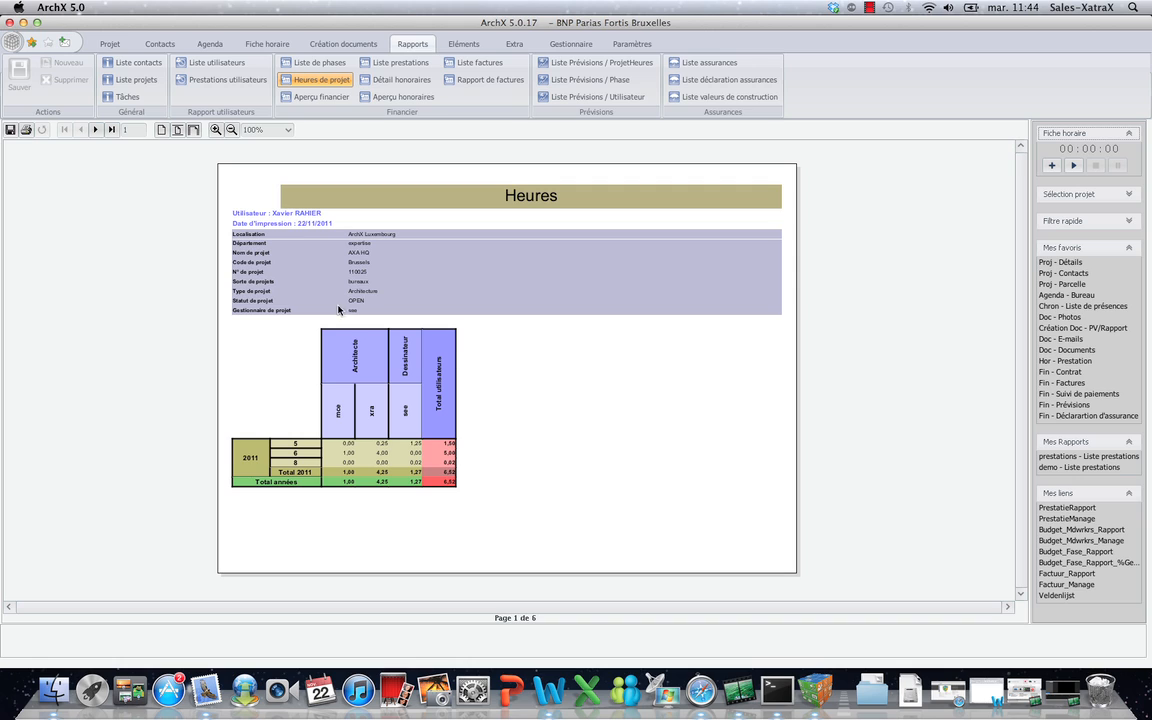
Page forward to page 4 of the report, then bring up the ArchX website in Safari.
left_click(95, 130)
left_click(96, 130)
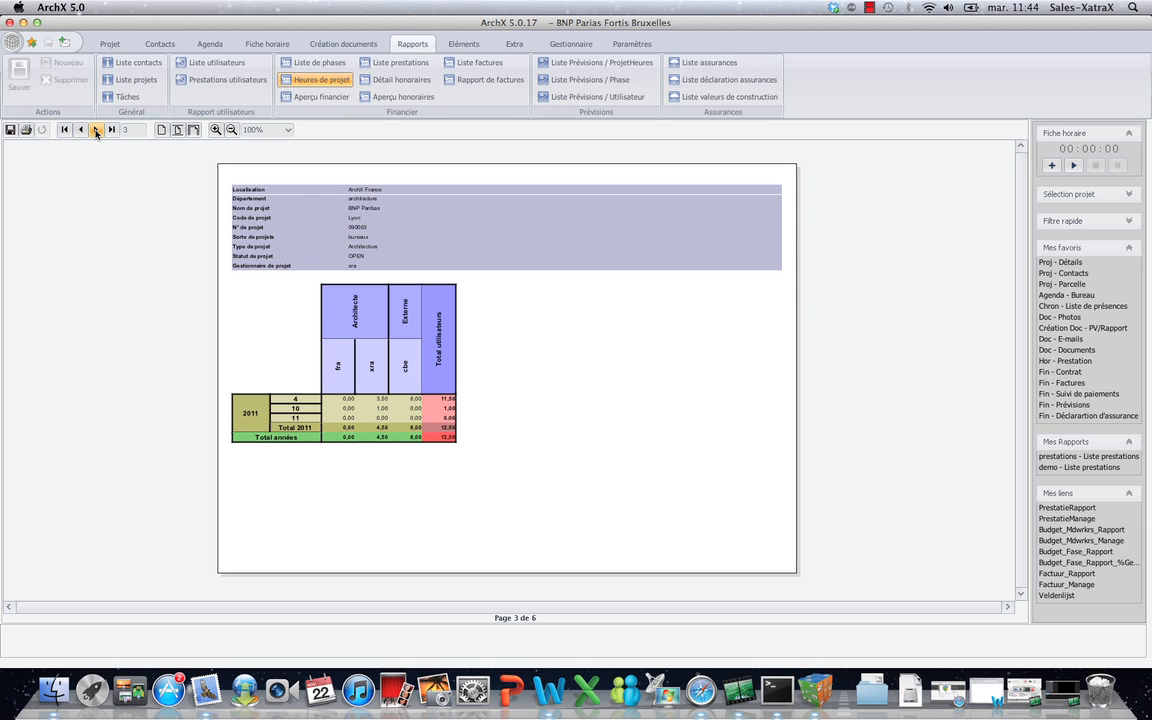
left_click(96, 130)
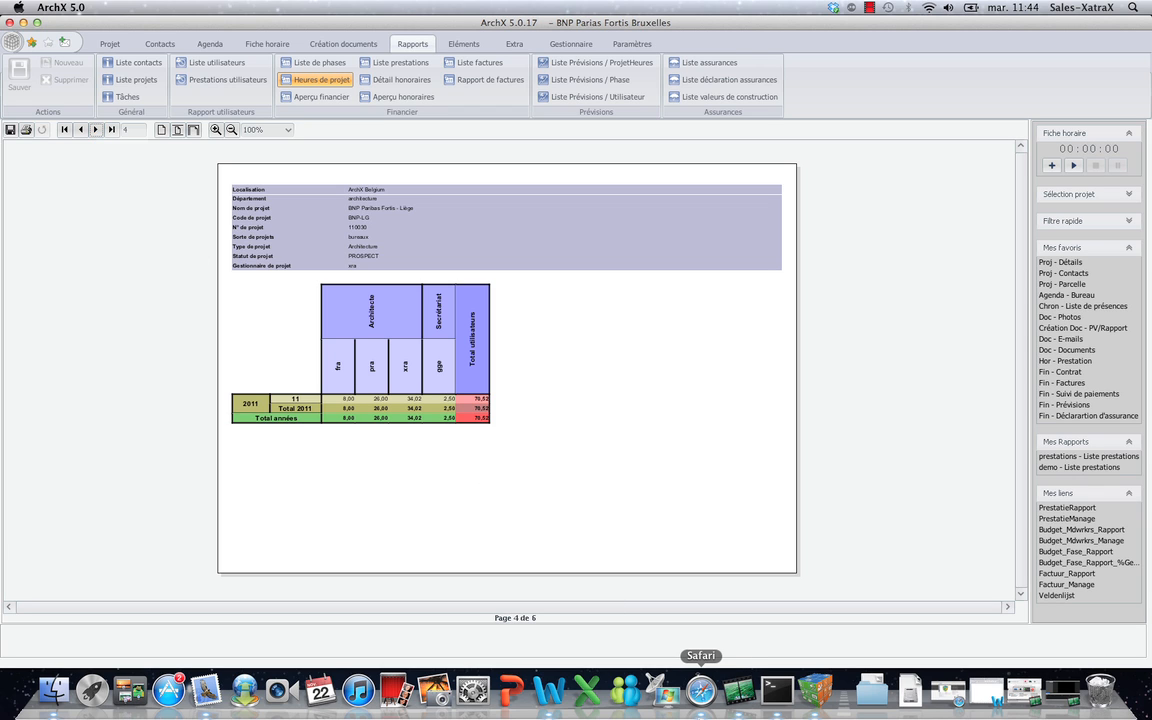
left_click(706, 696)
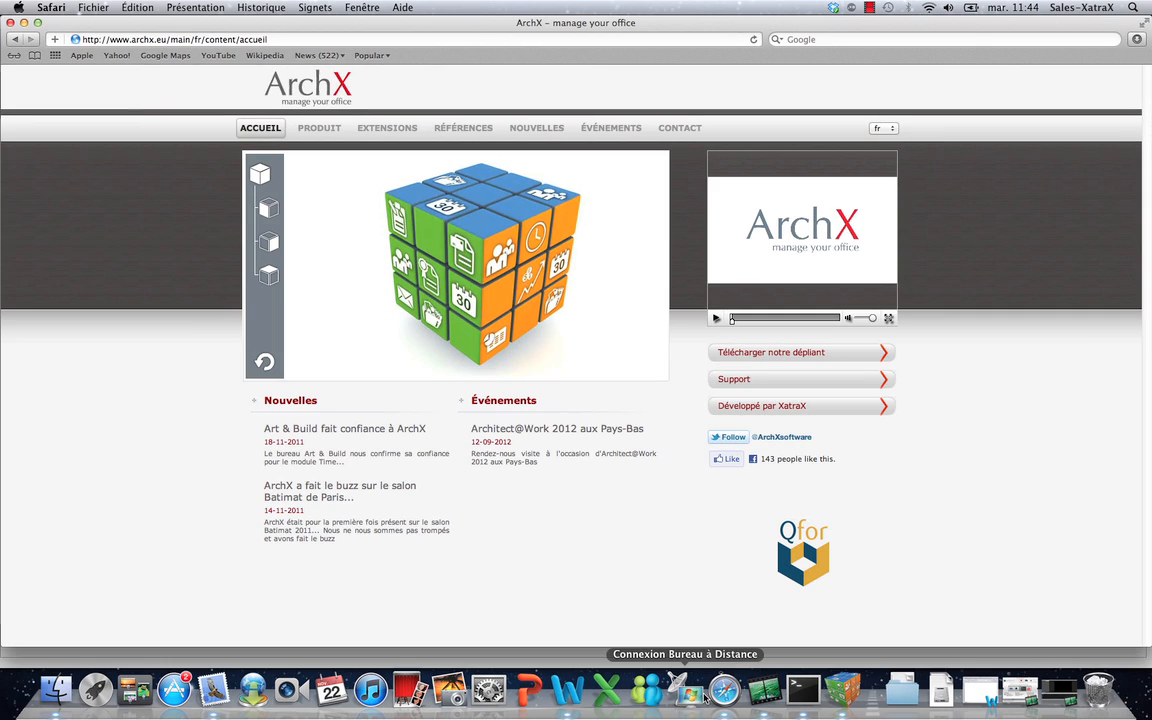
double_click(115, 39)
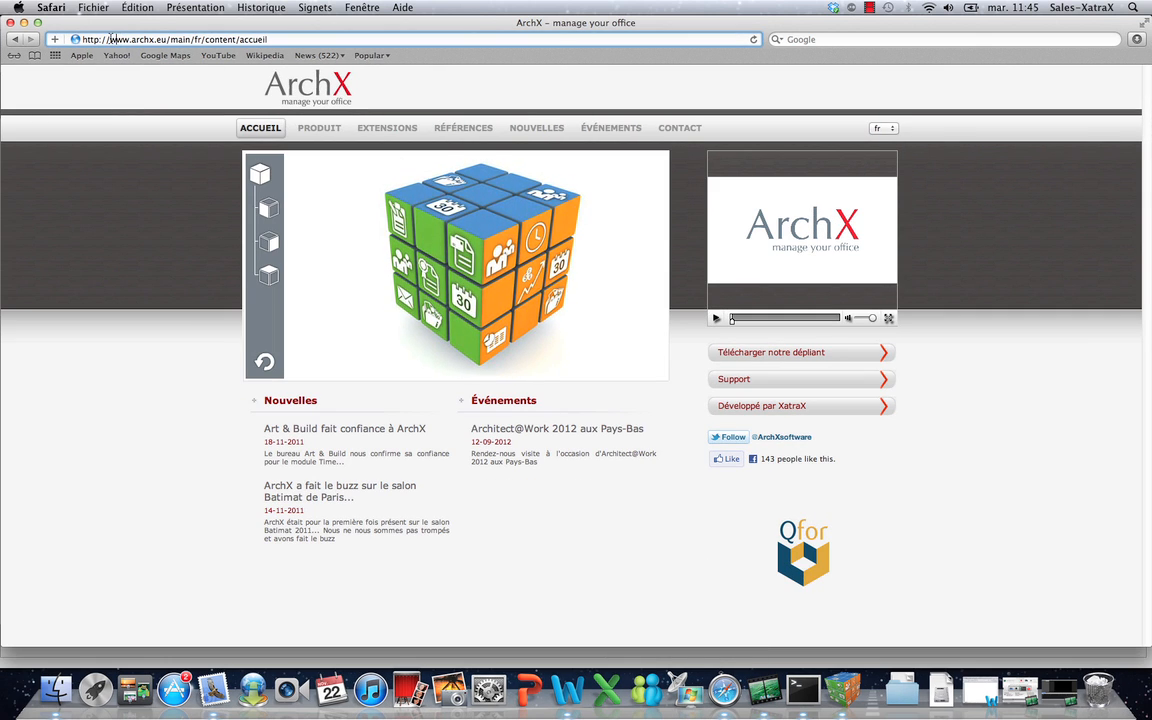
left_click_drag(127, 39, 163, 39)
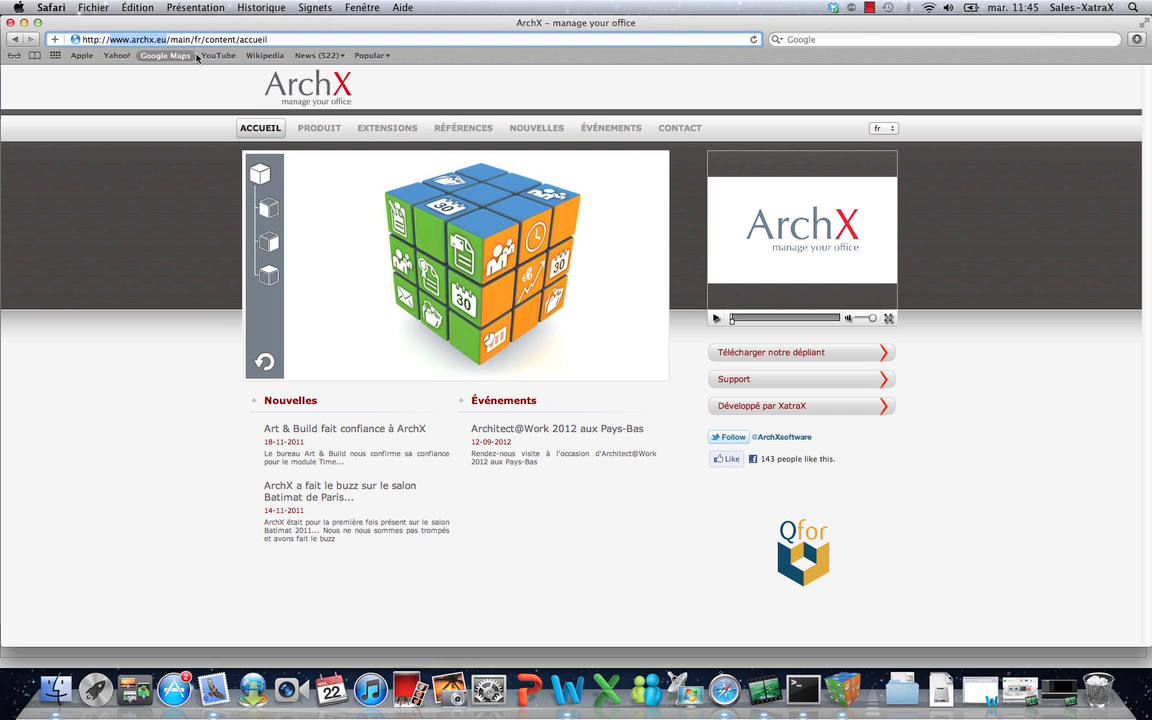
left_click(682, 128)
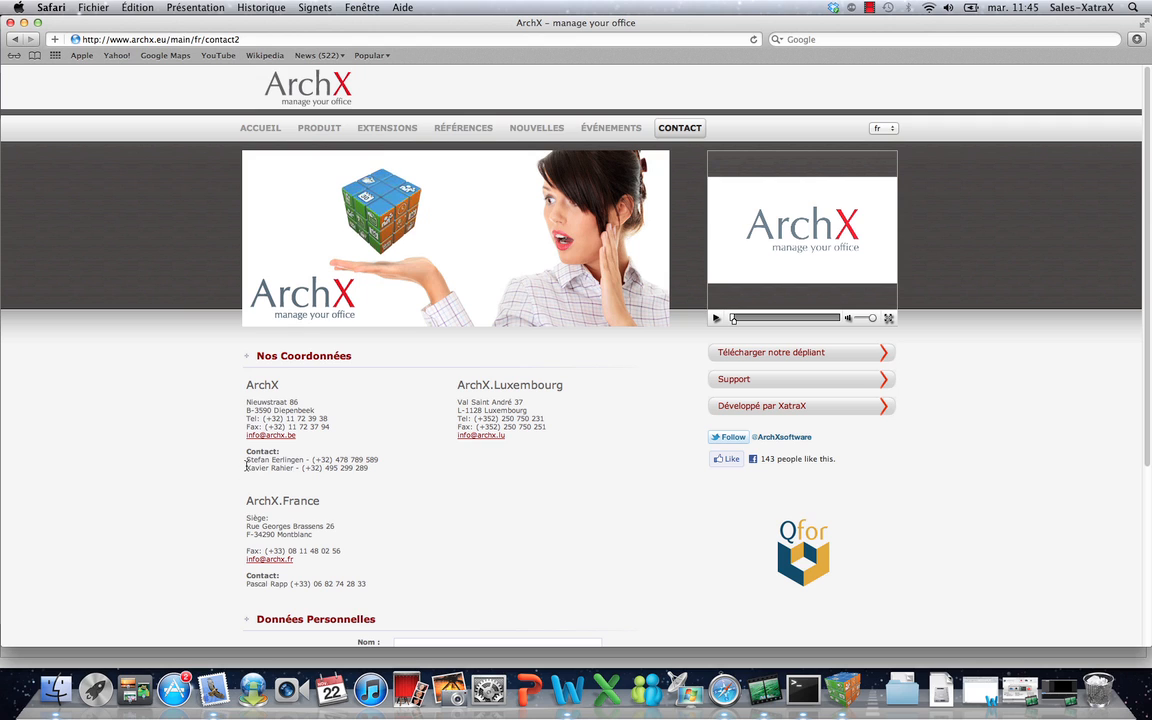
left_click_drag(246, 466, 397, 487)
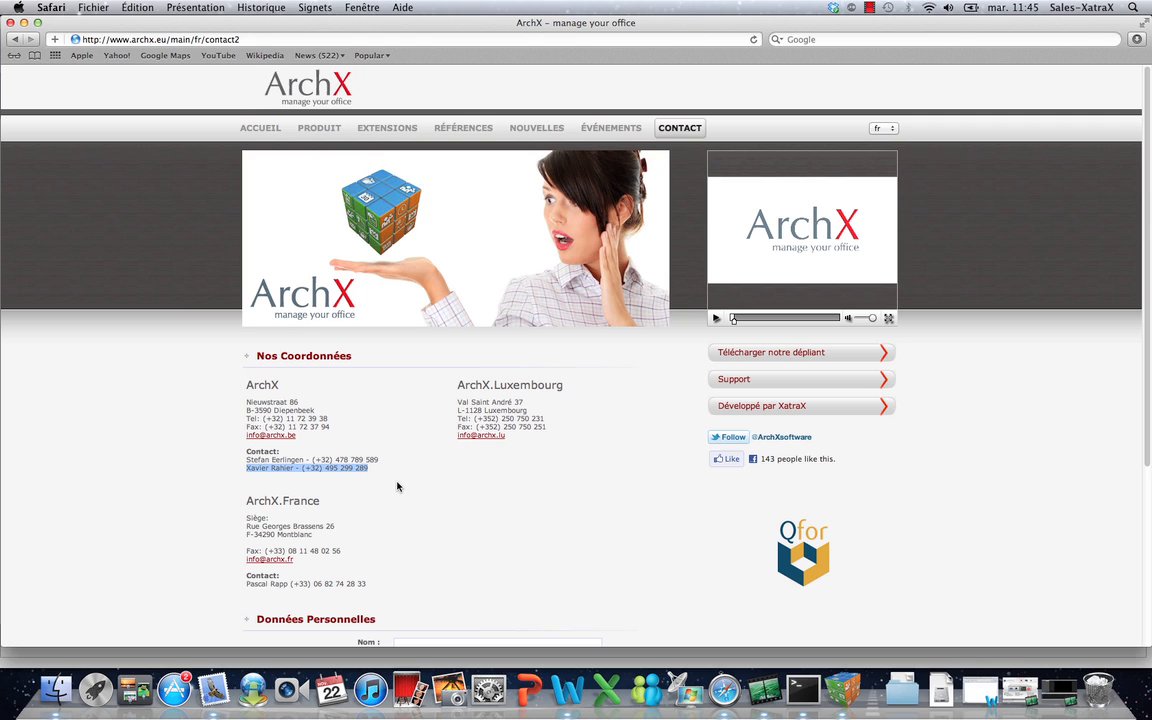